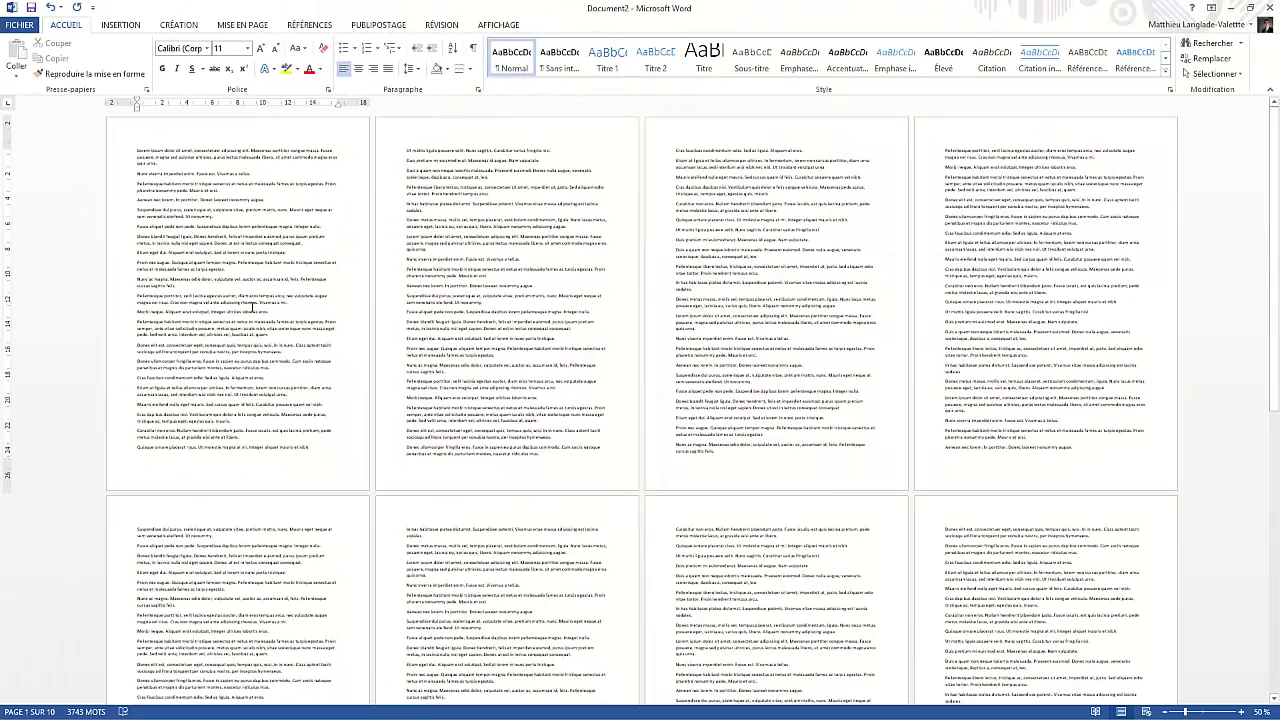
Step: Look over the document's pages, then briefly enter the first page's footer area and return to the body text
scroll(191, 170, down, 10)
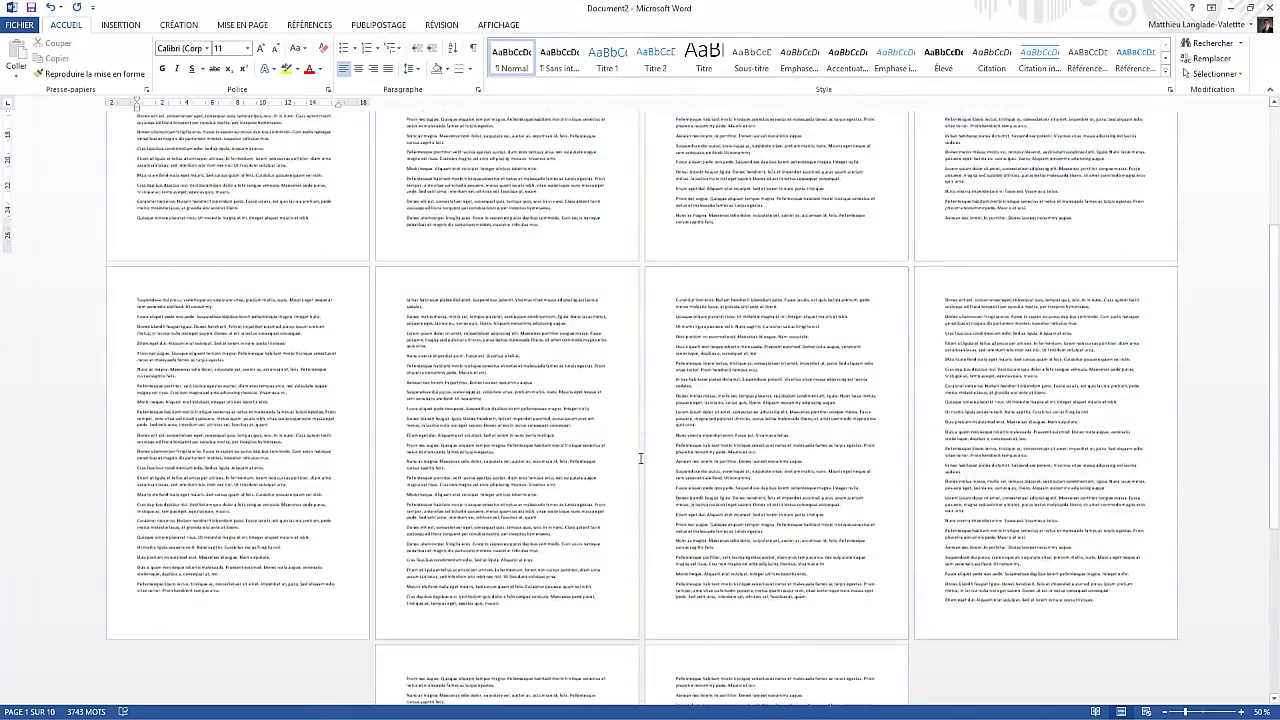
scroll(561, 458, up, 10)
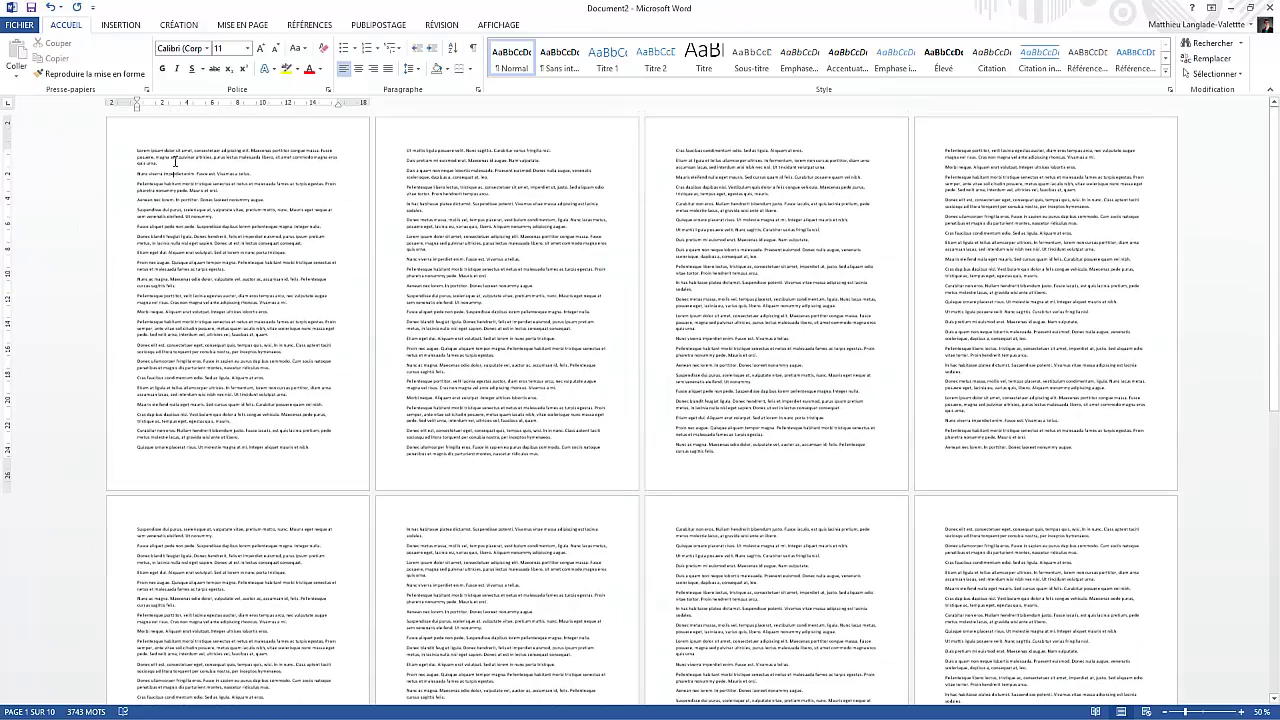
ctrl+scroll(175, 160, up, 8)
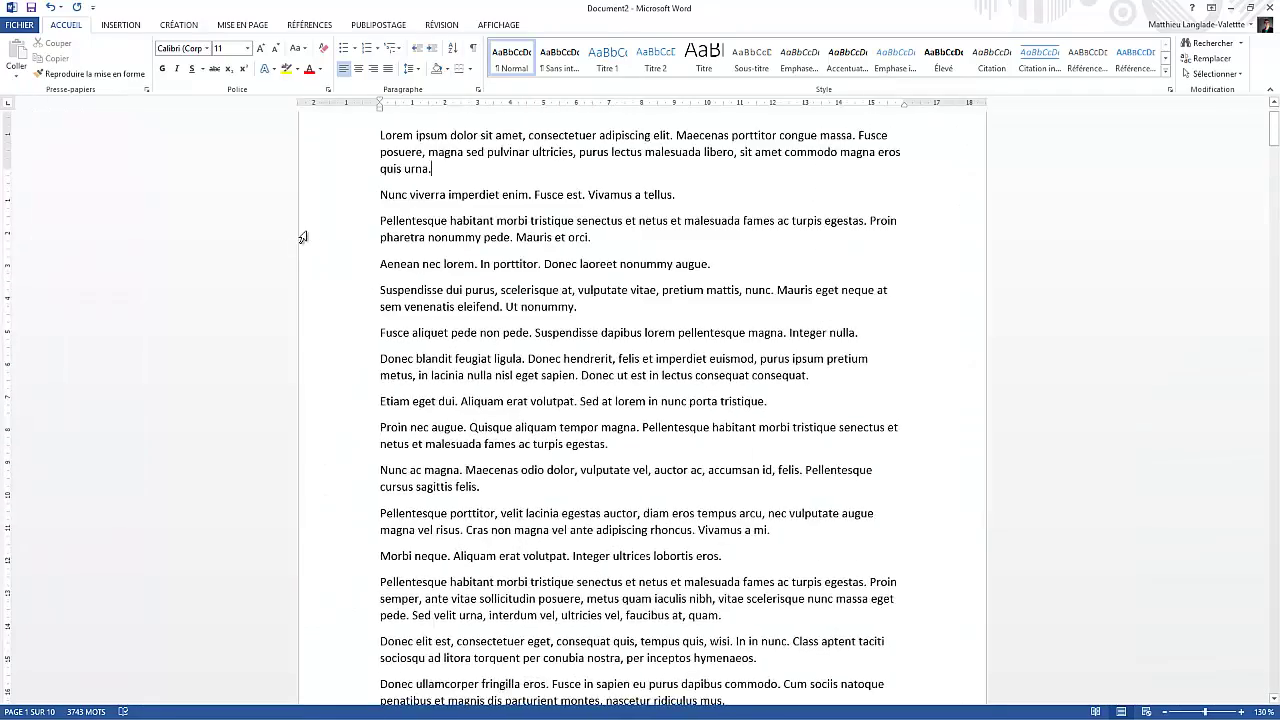
scroll(436, 256, up, 2)
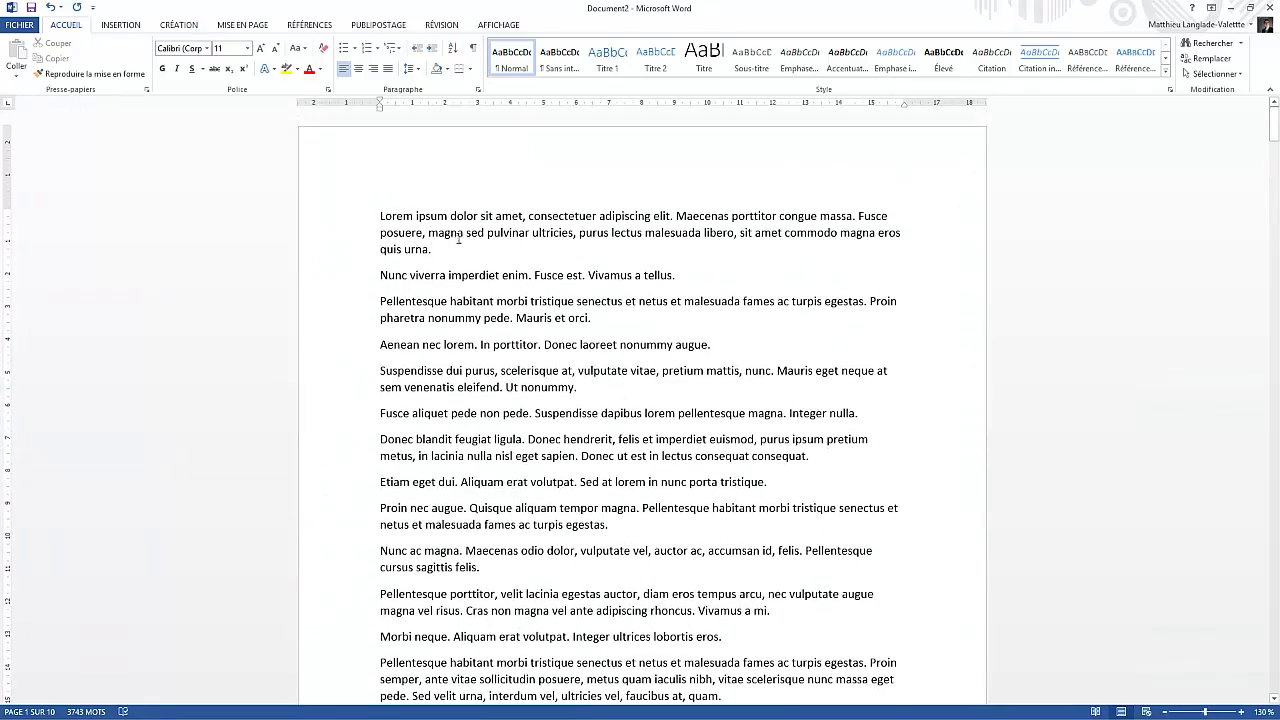
scroll(471, 548, down, 10)
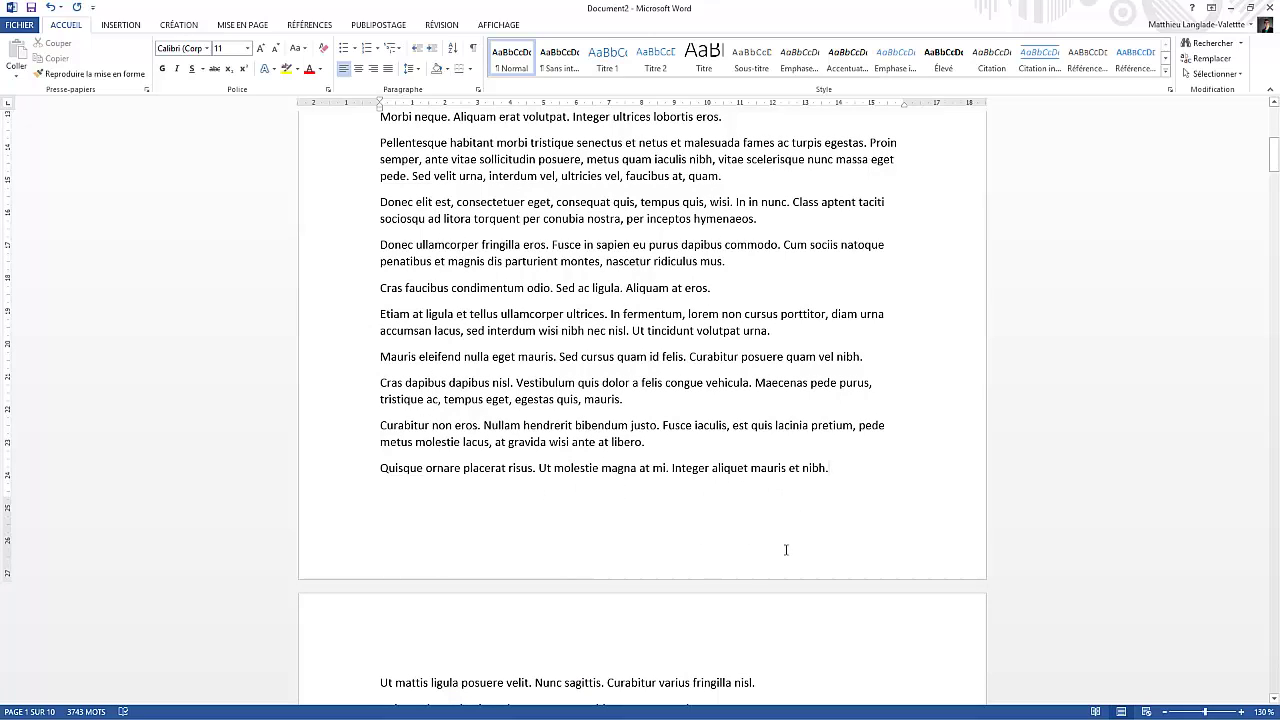
double_click(868, 555)
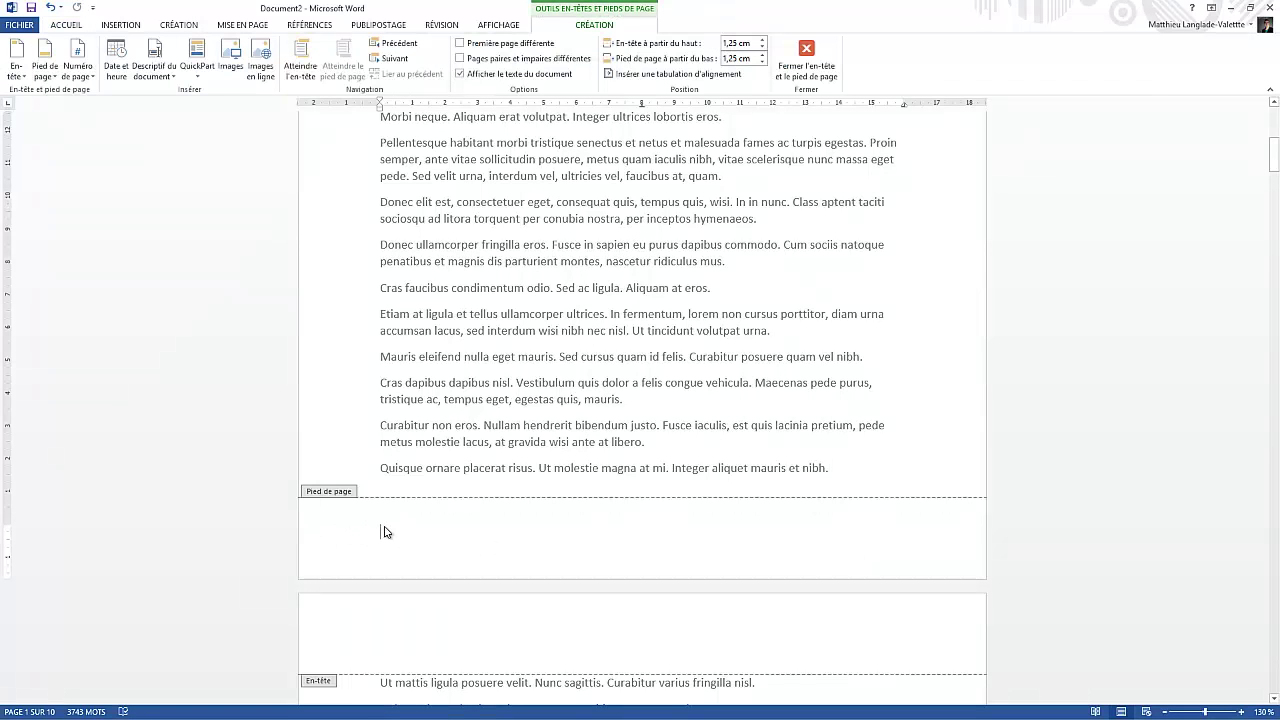
scroll(377, 588, down, 1)
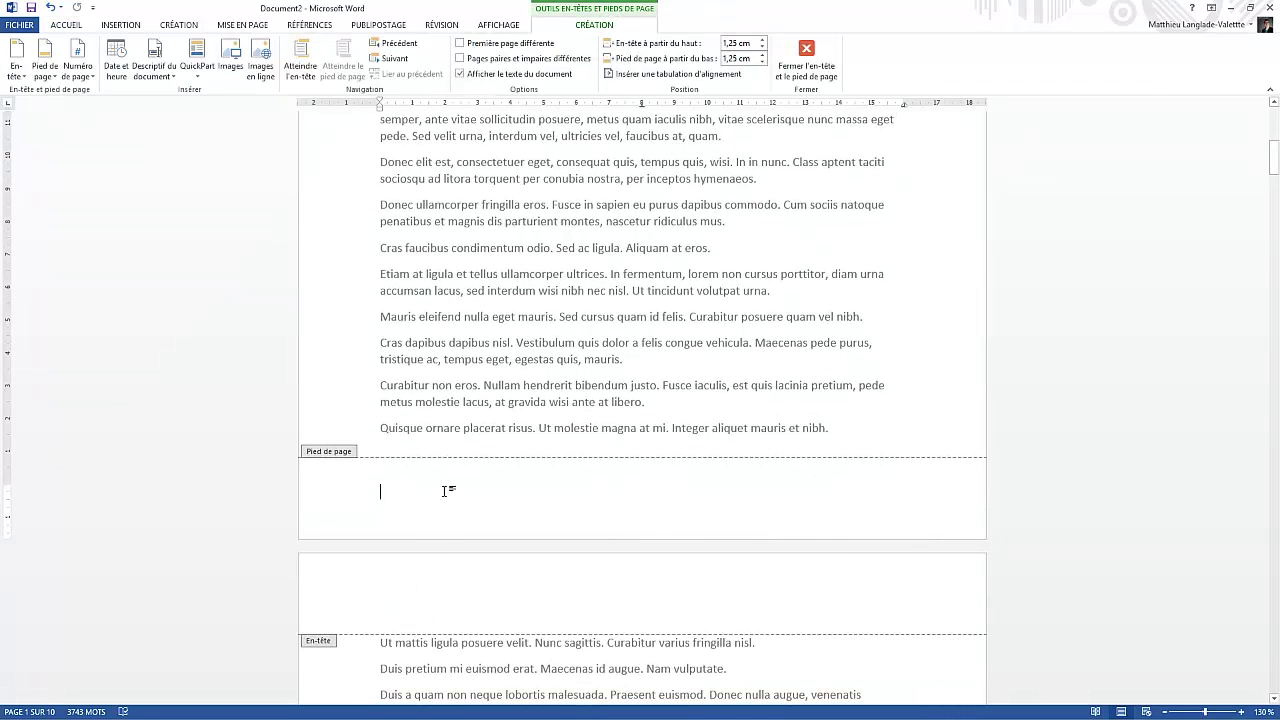
double_click(331, 386)
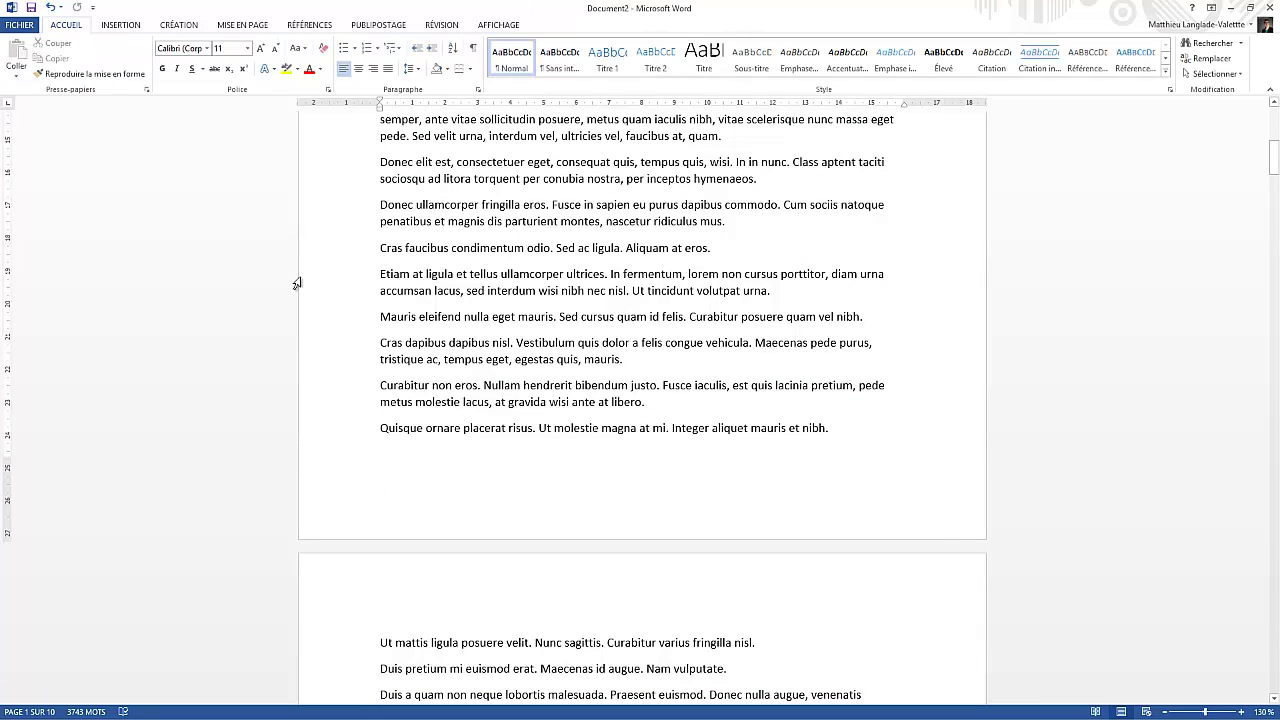
Step: Insert the built-in "À bandes" footer with its centred page number
click(121, 24)
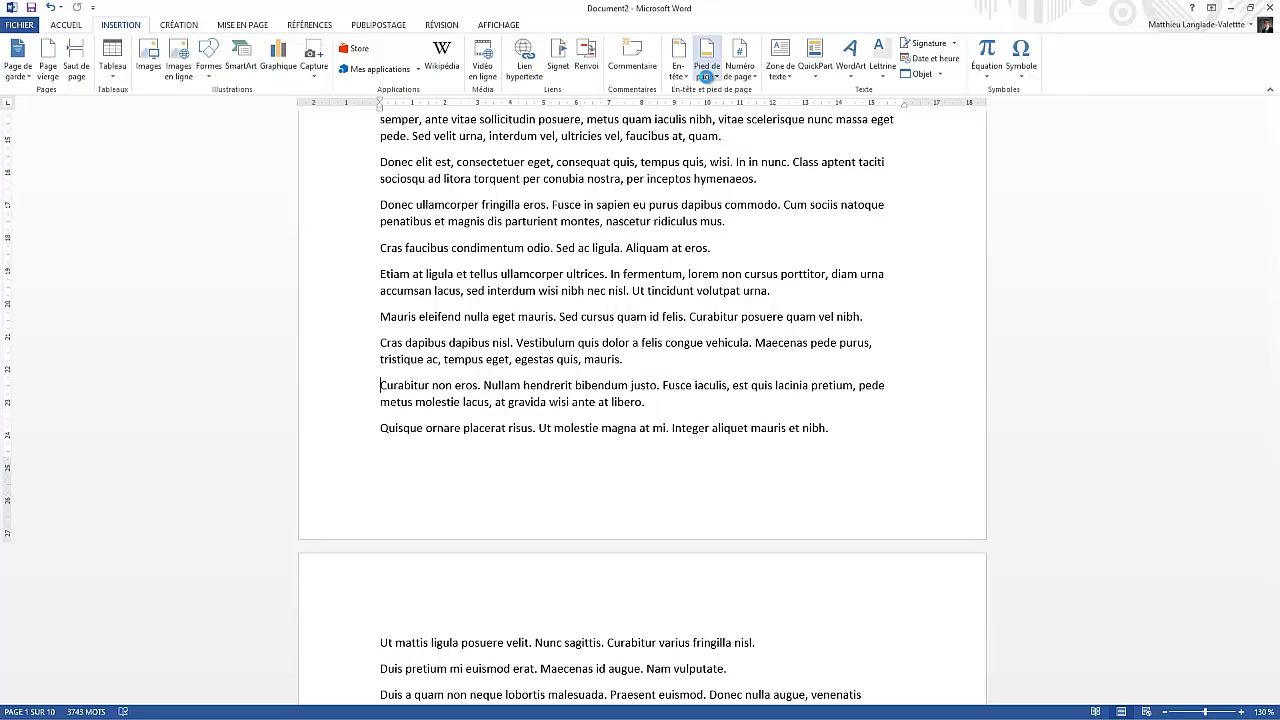
click(707, 77)
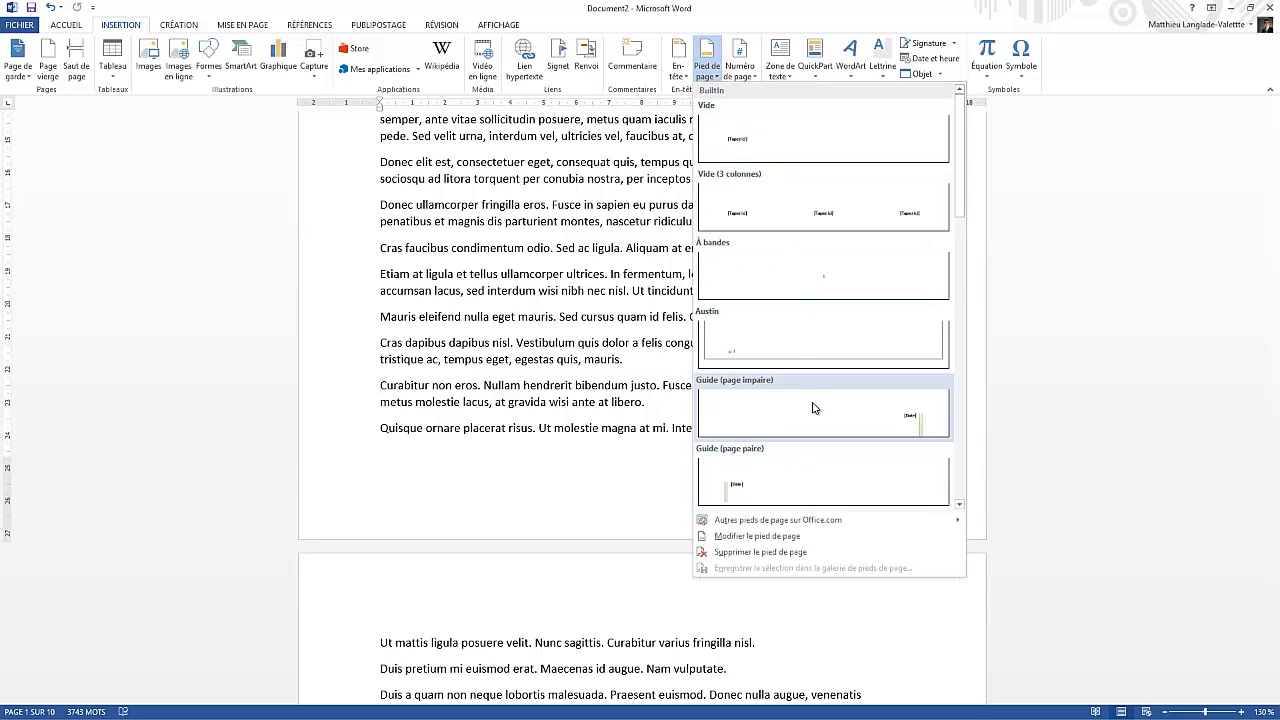
click(824, 289)
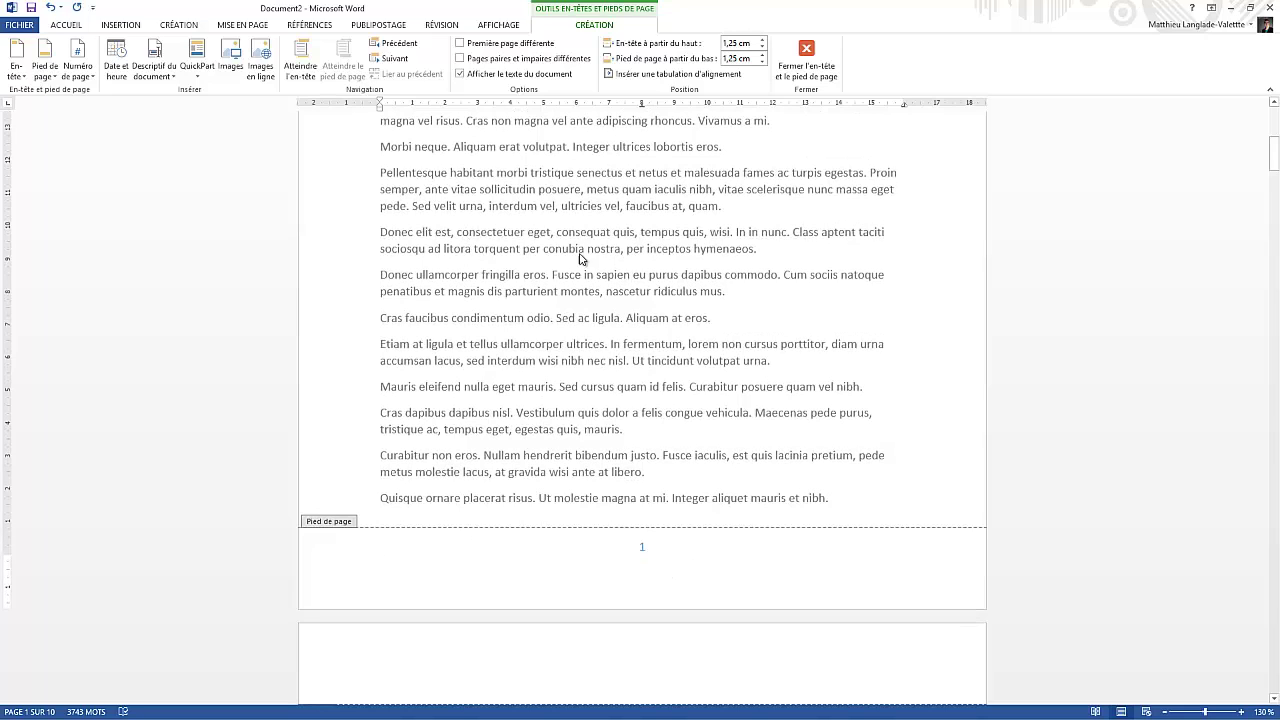
Step: Insert the built-in "Vide" header on the first page and replace its placeholder with "Titre du document"
click(121, 25)
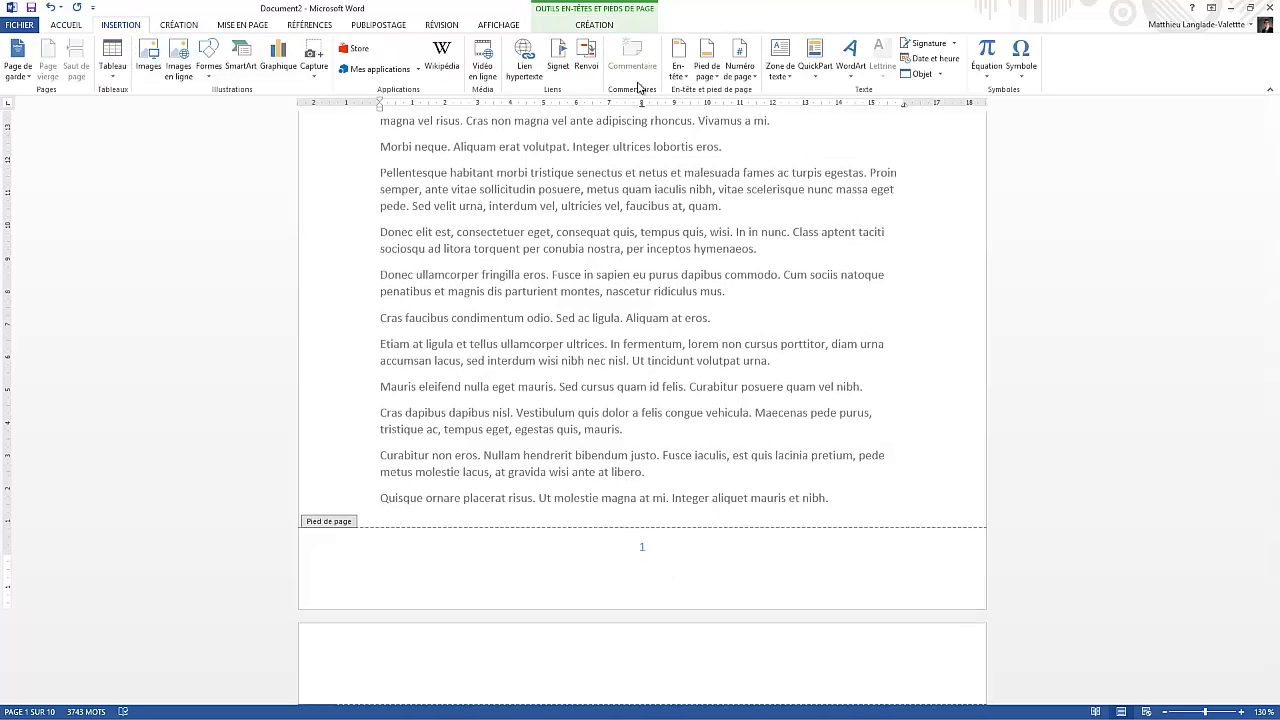
click(678, 56)
click(706, 137)
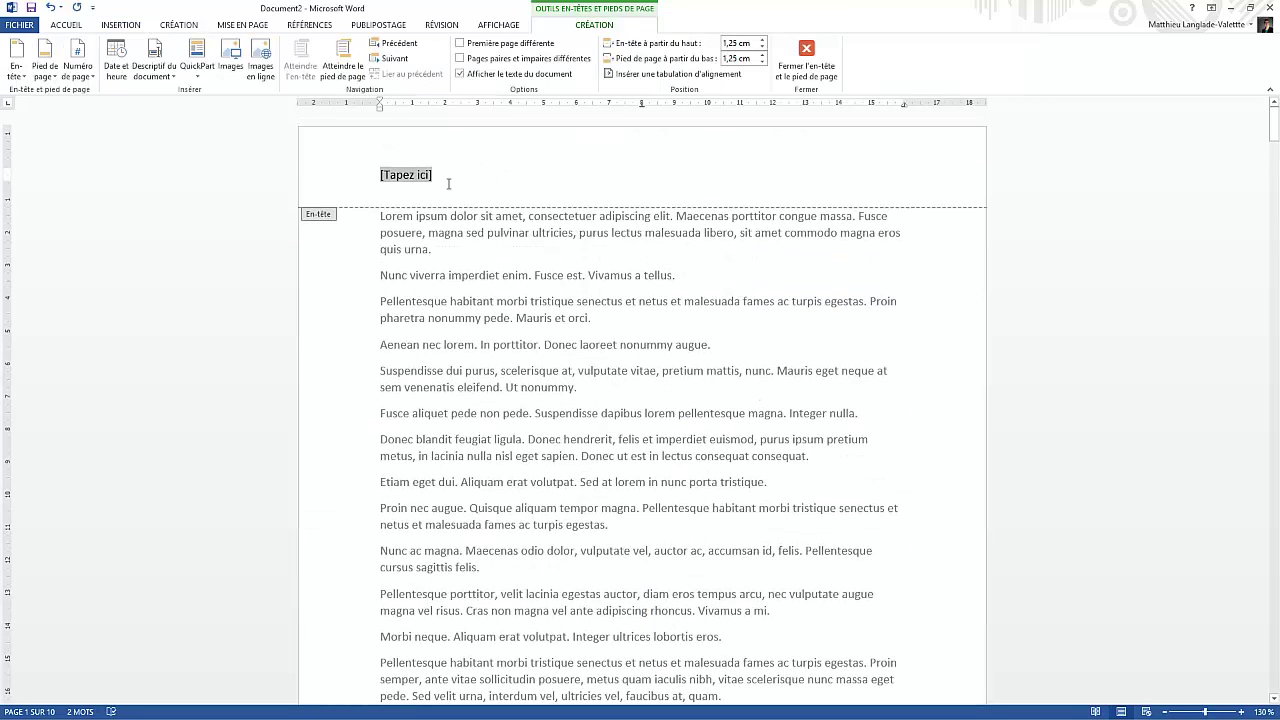
click(436, 179)
click(410, 177)
text(Titre)
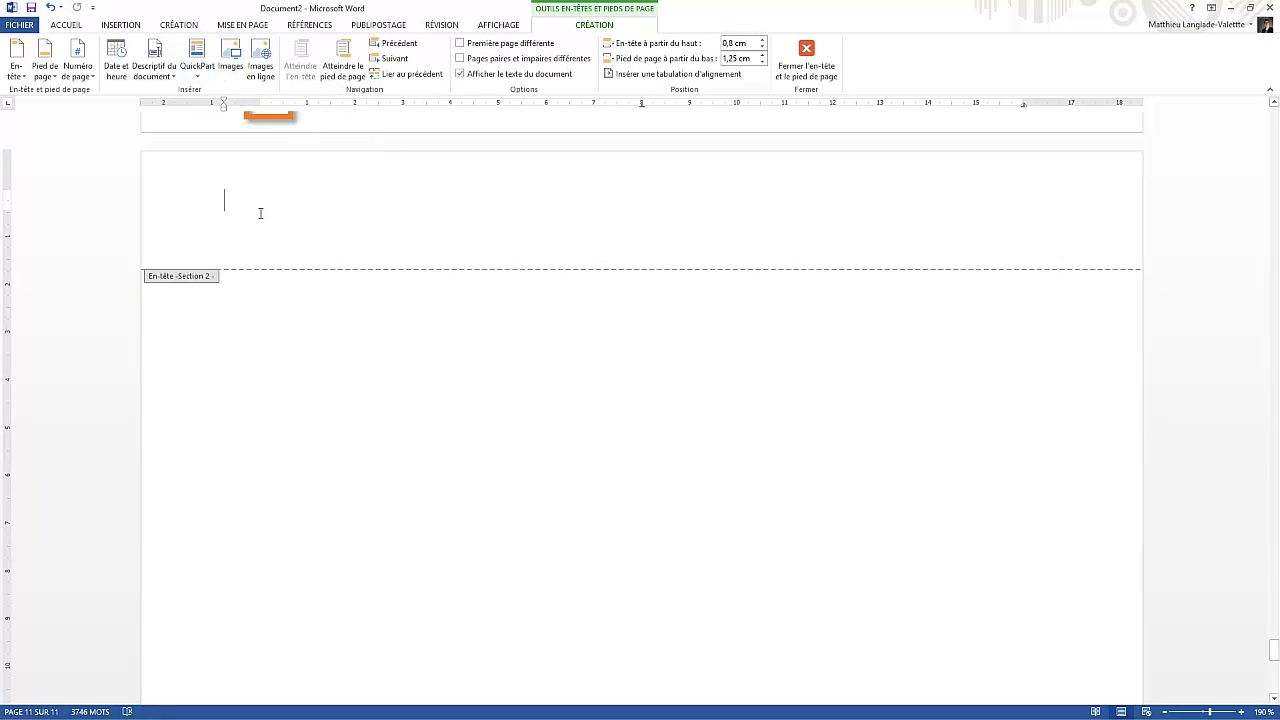
Step: Add the "Vide" header to Section 2 and enter "Titre du document" in its placeholder
click(123, 25)
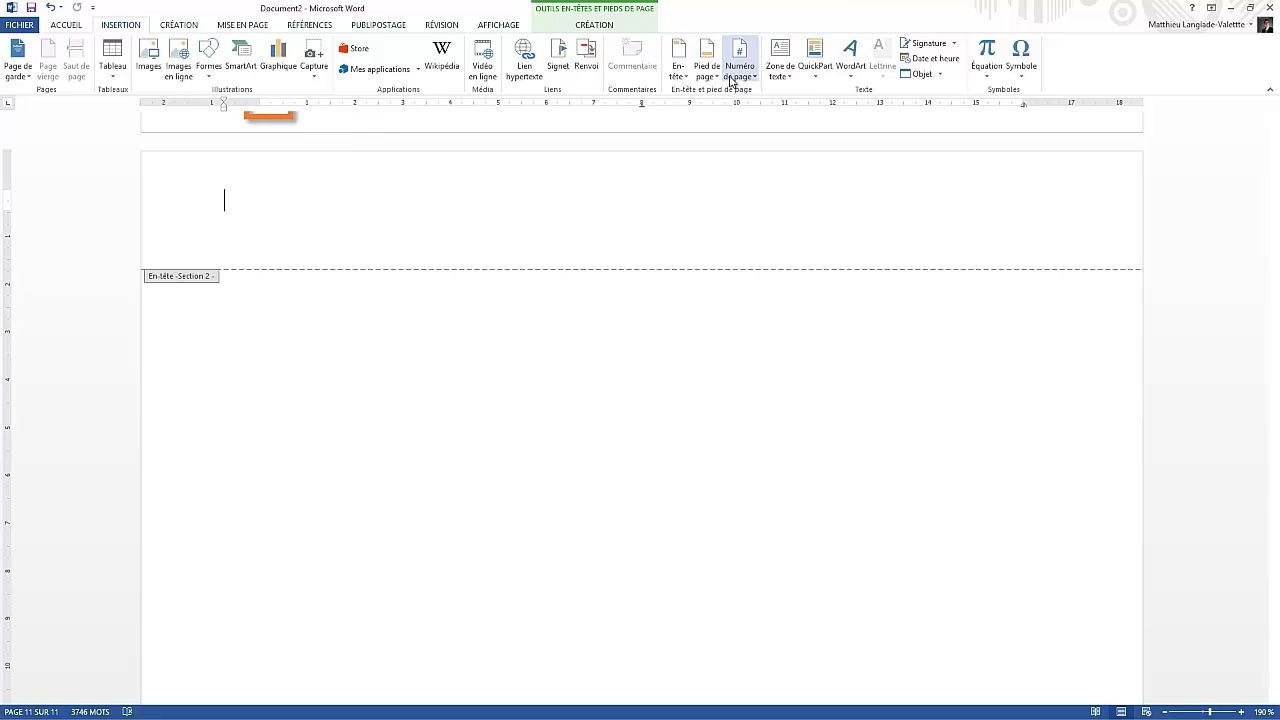
click(678, 60)
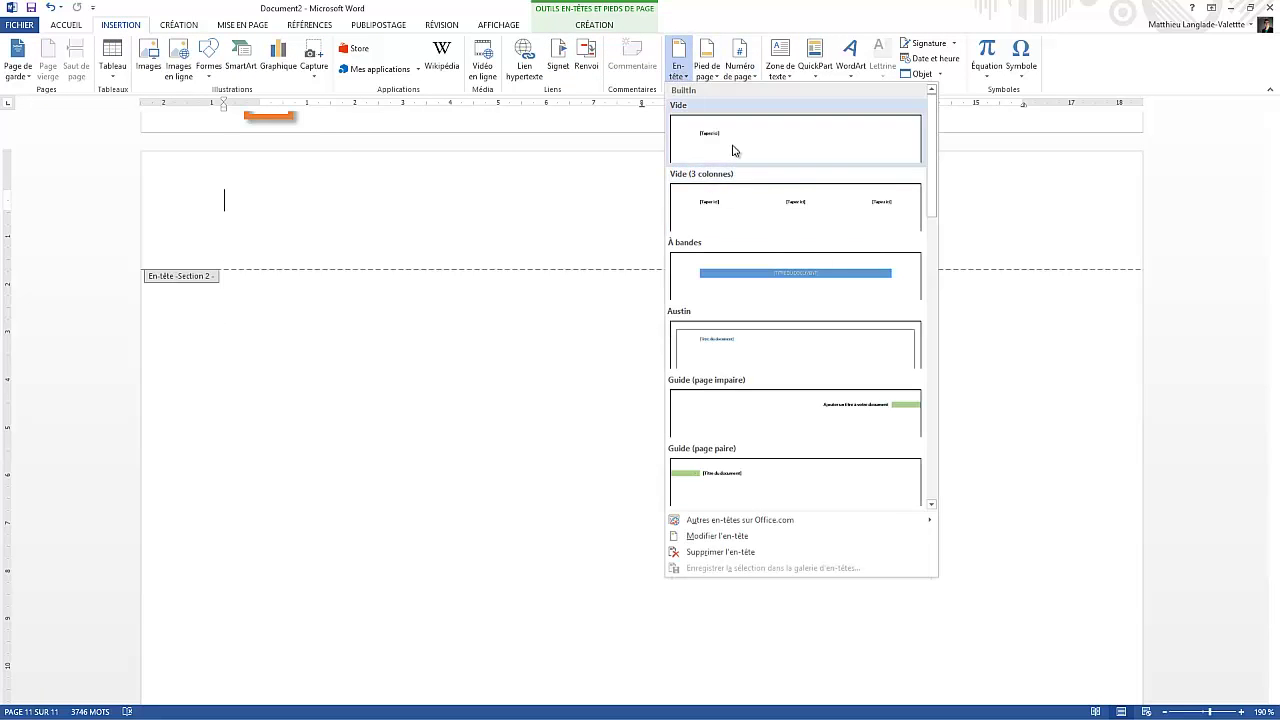
click(733, 150)
click(320, 206)
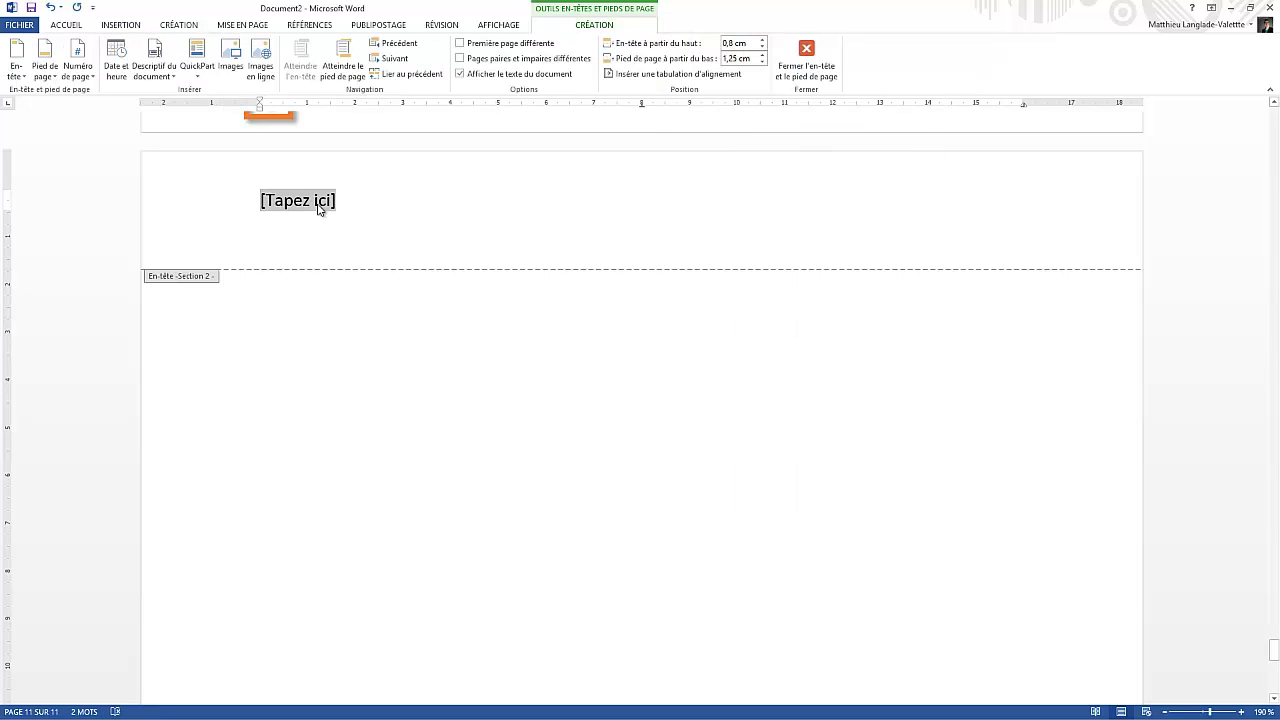
text(Titre )
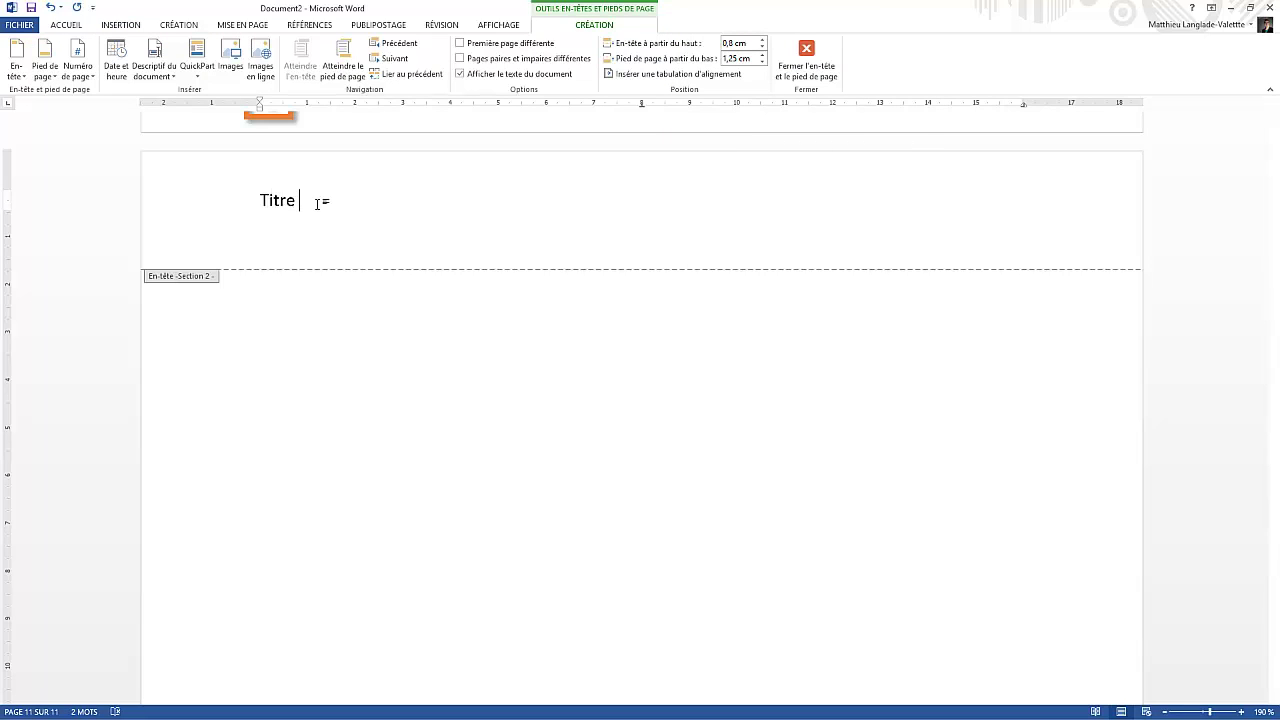
text(du document)
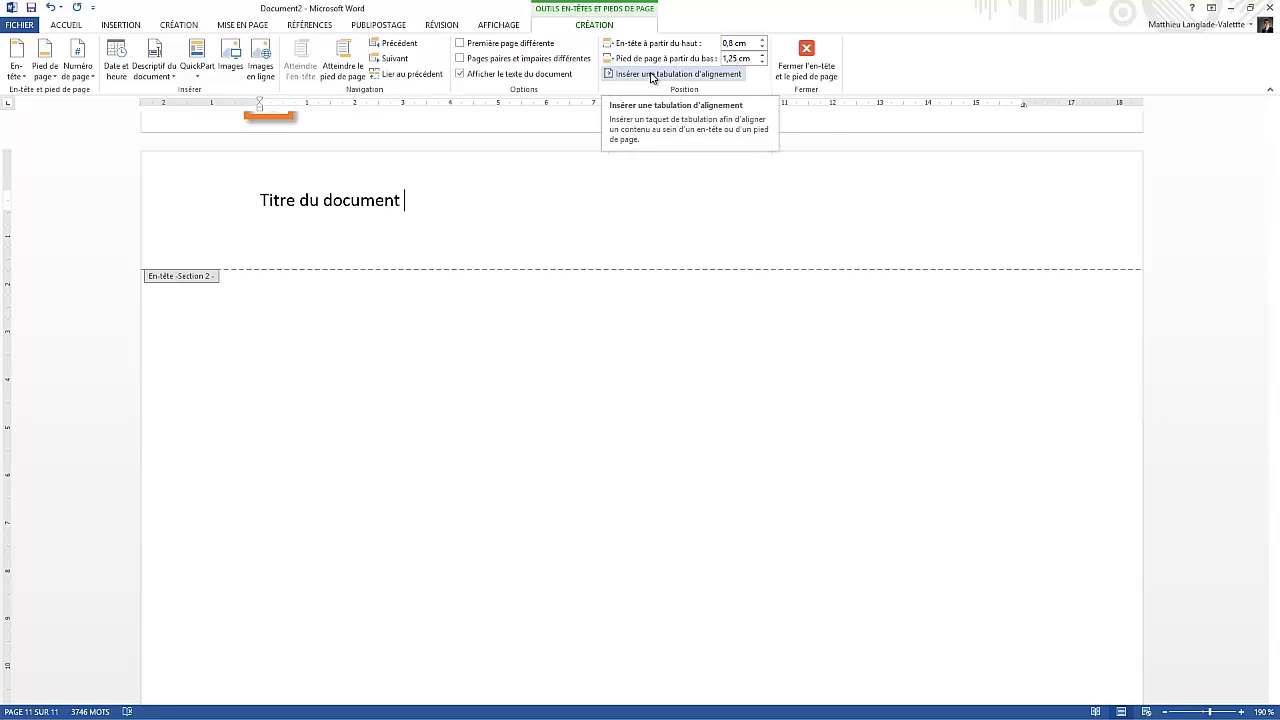
Step: Insert a left (Gauche) alignment tab relative to the margin after the title in the Section 2 header
click(650, 75)
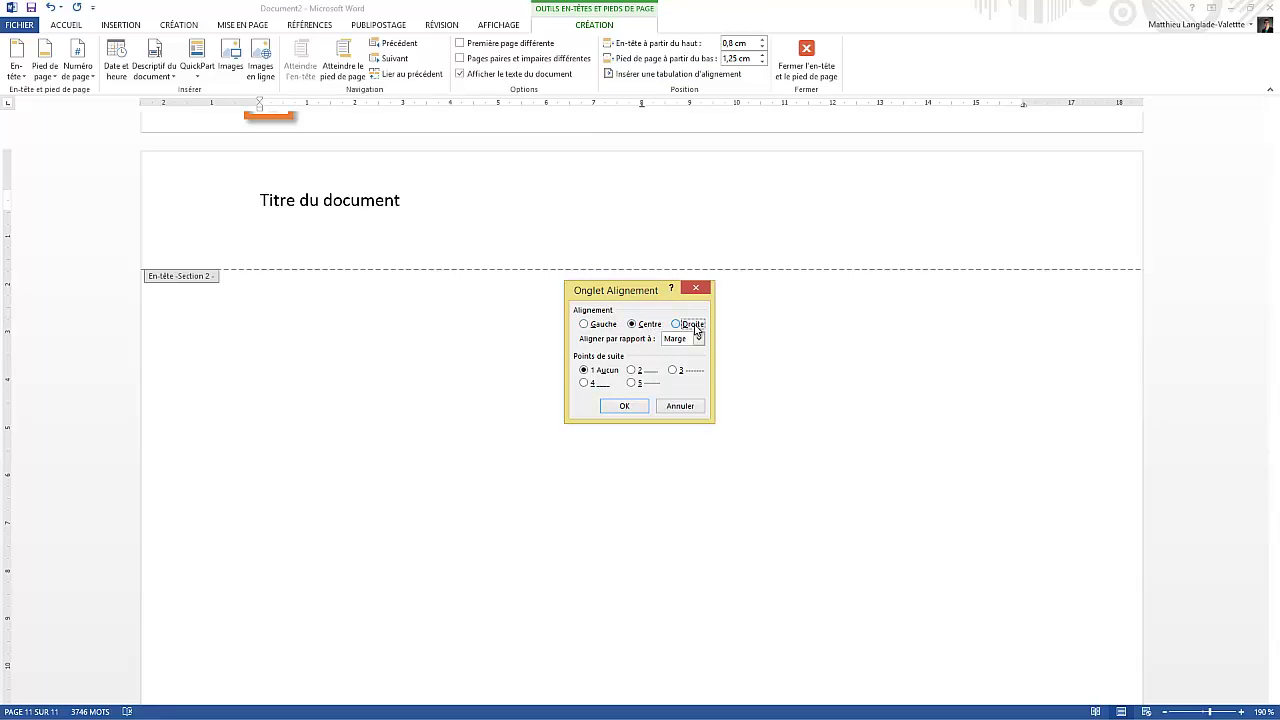
click(650, 325)
click(604, 325)
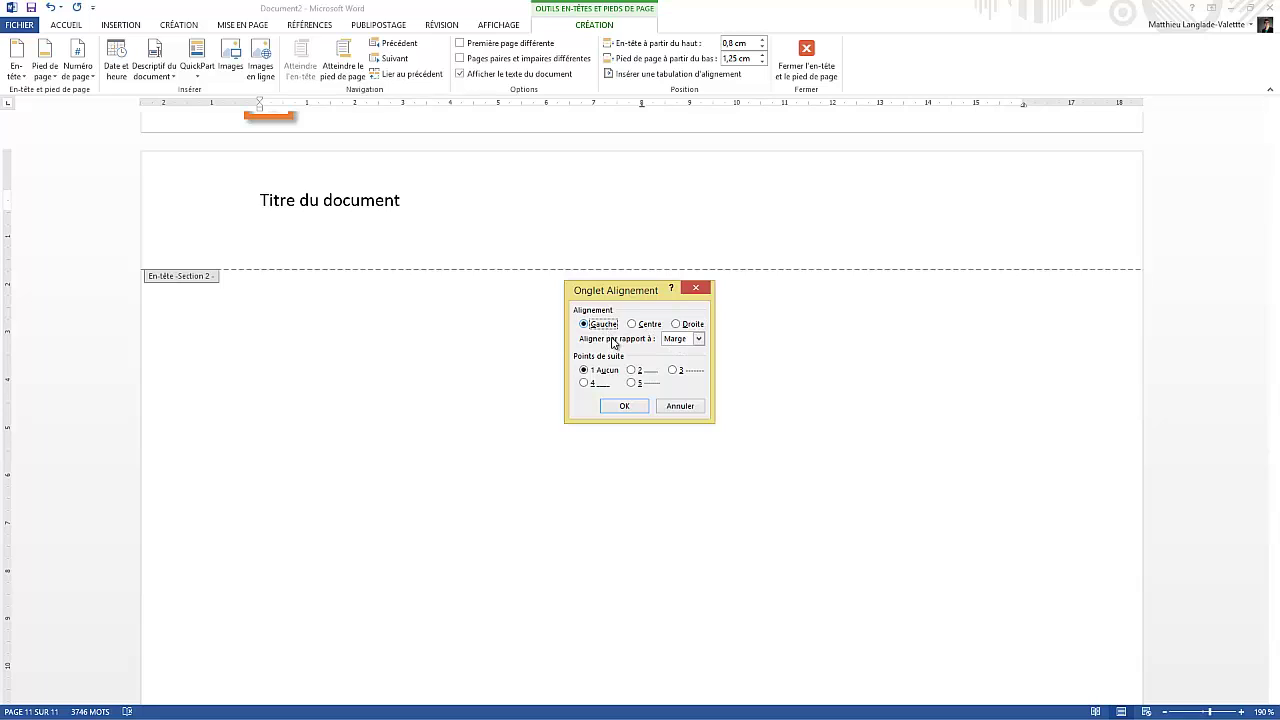
click(624, 406)
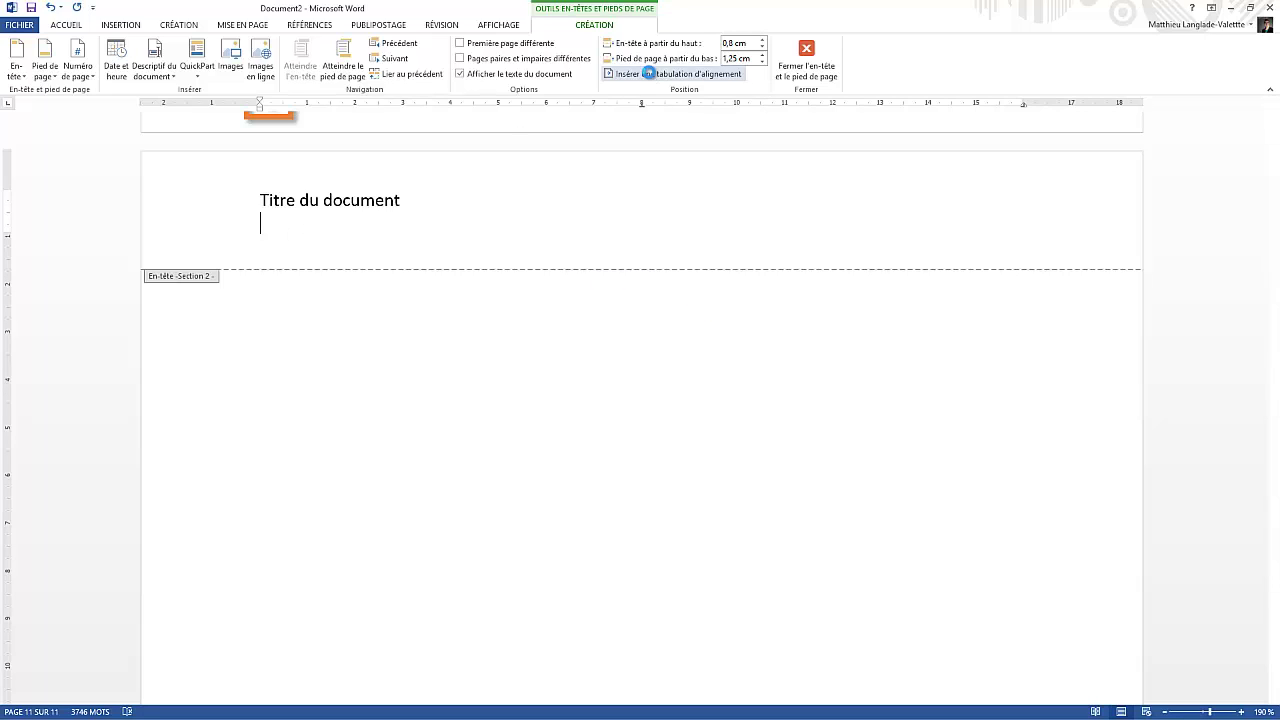
click(655, 73)
click(626, 405)
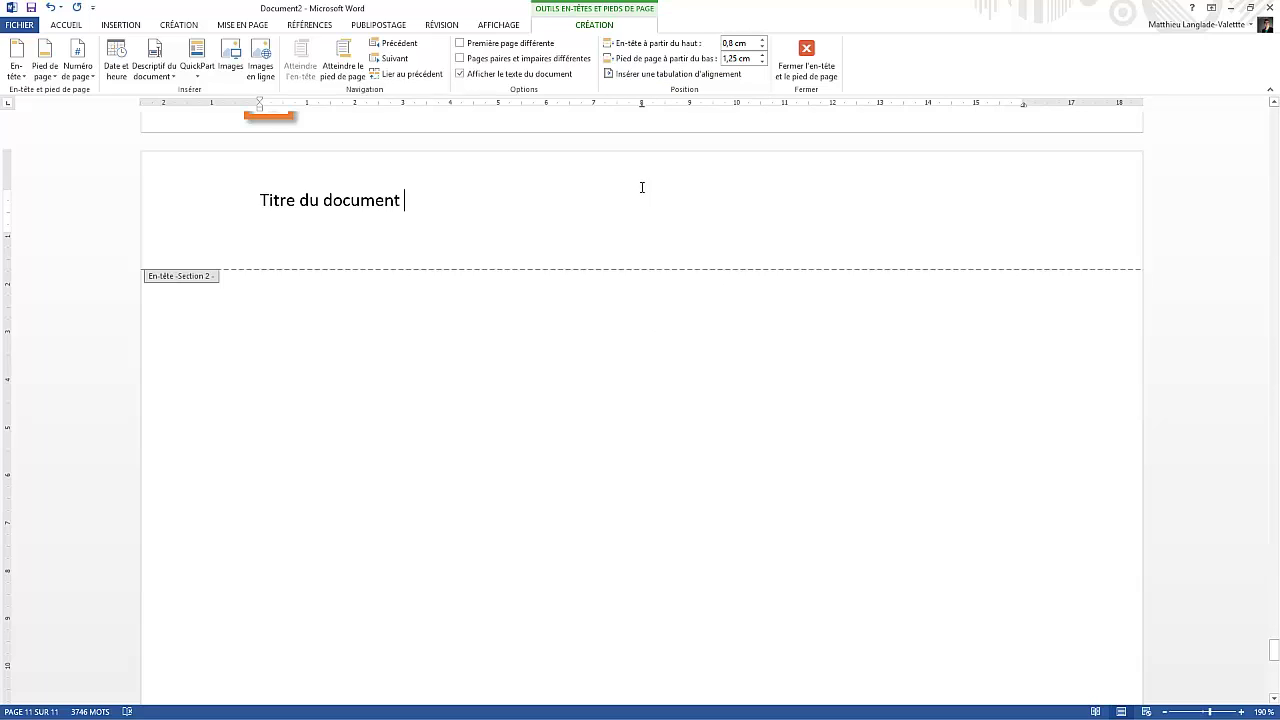
Step: Insert a centred (Centre) alignment tab relative to the margin in the Section 2 header
click(676, 73)
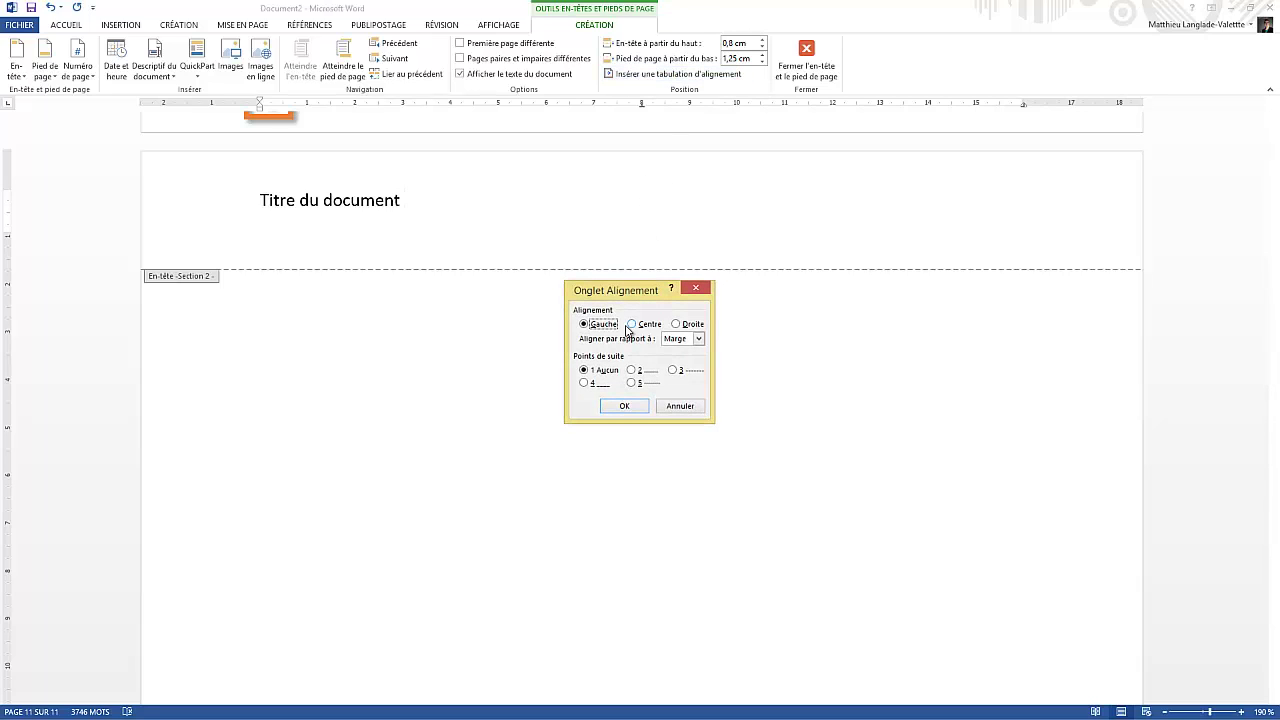
click(648, 324)
click(625, 406)
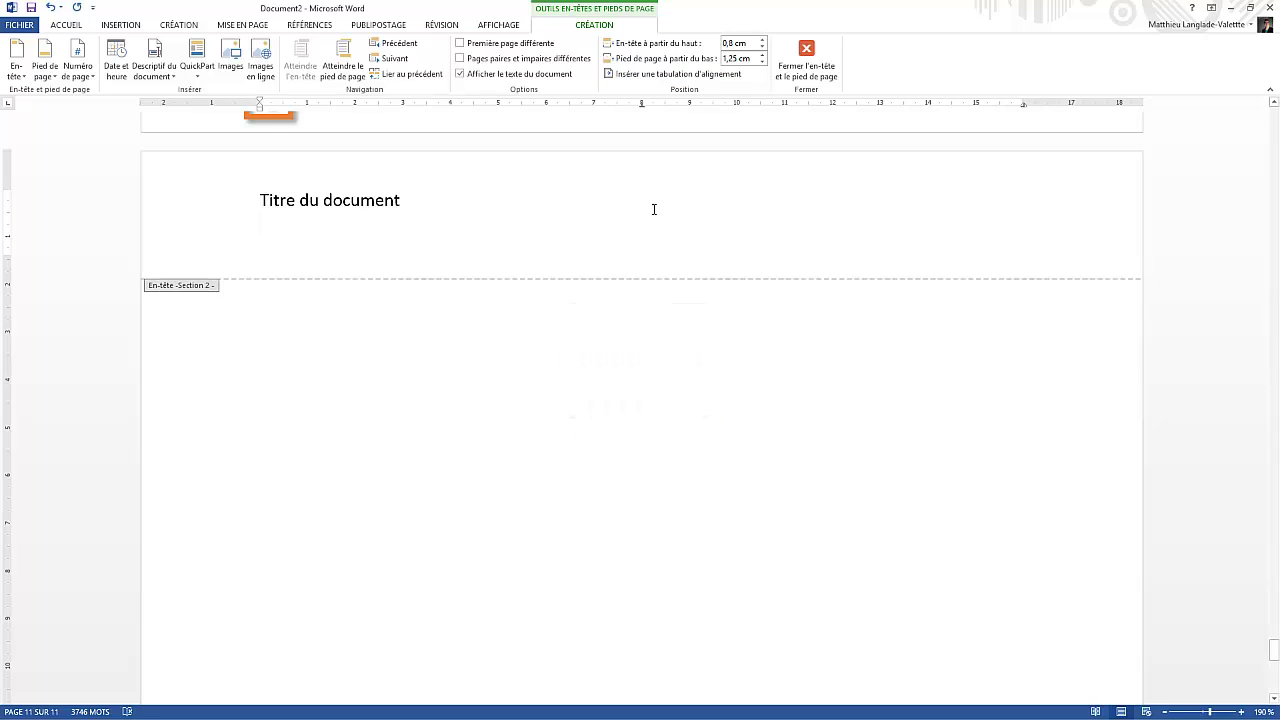
click(437, 191)
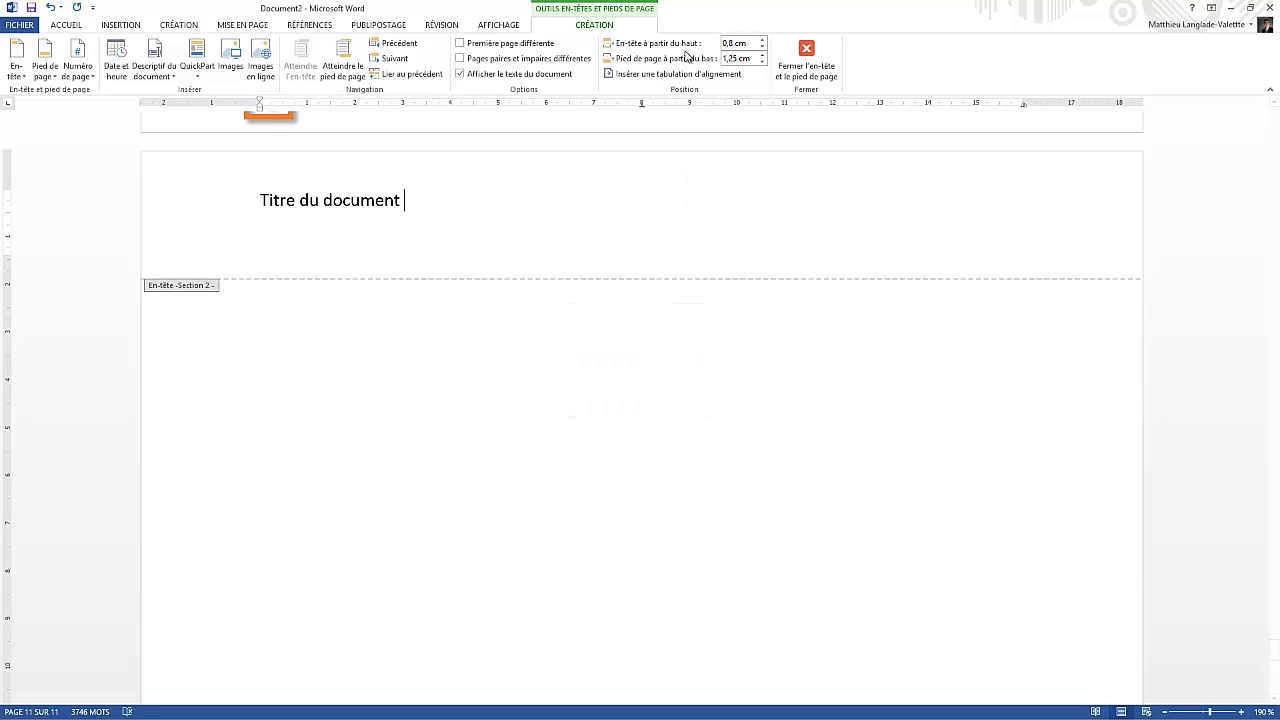
click(661, 74)
click(680, 406)
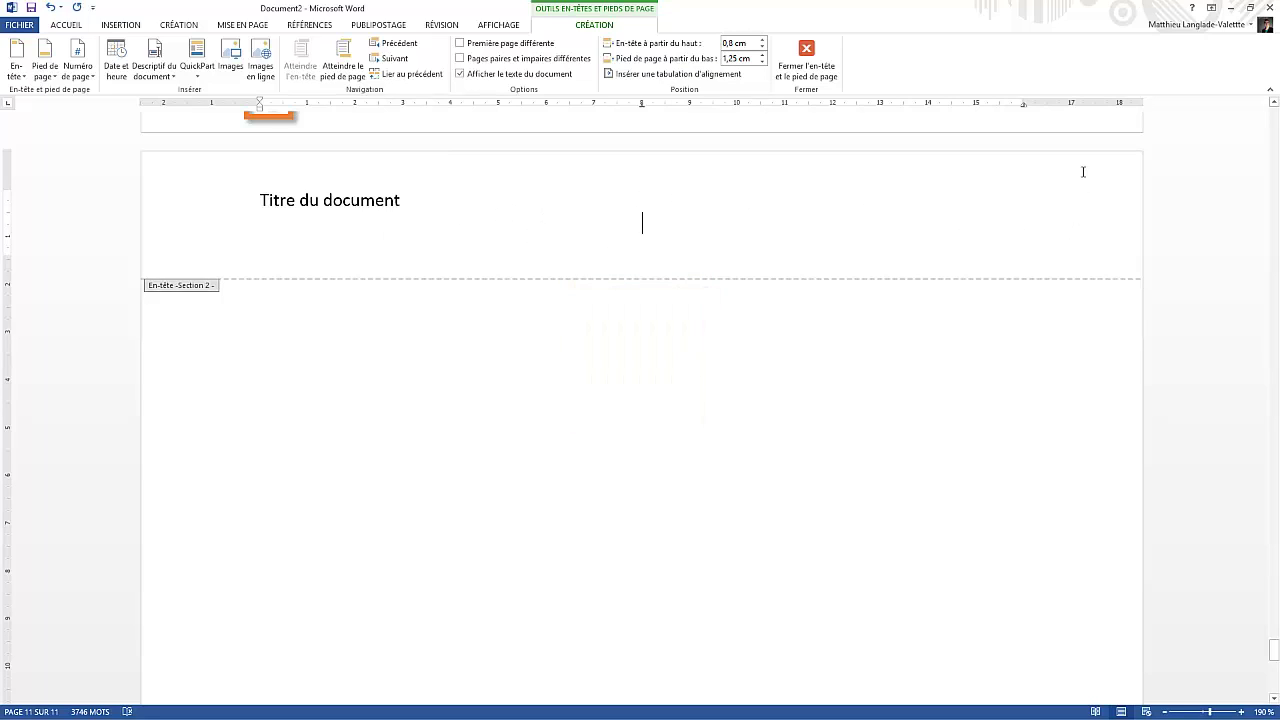
click(642, 222)
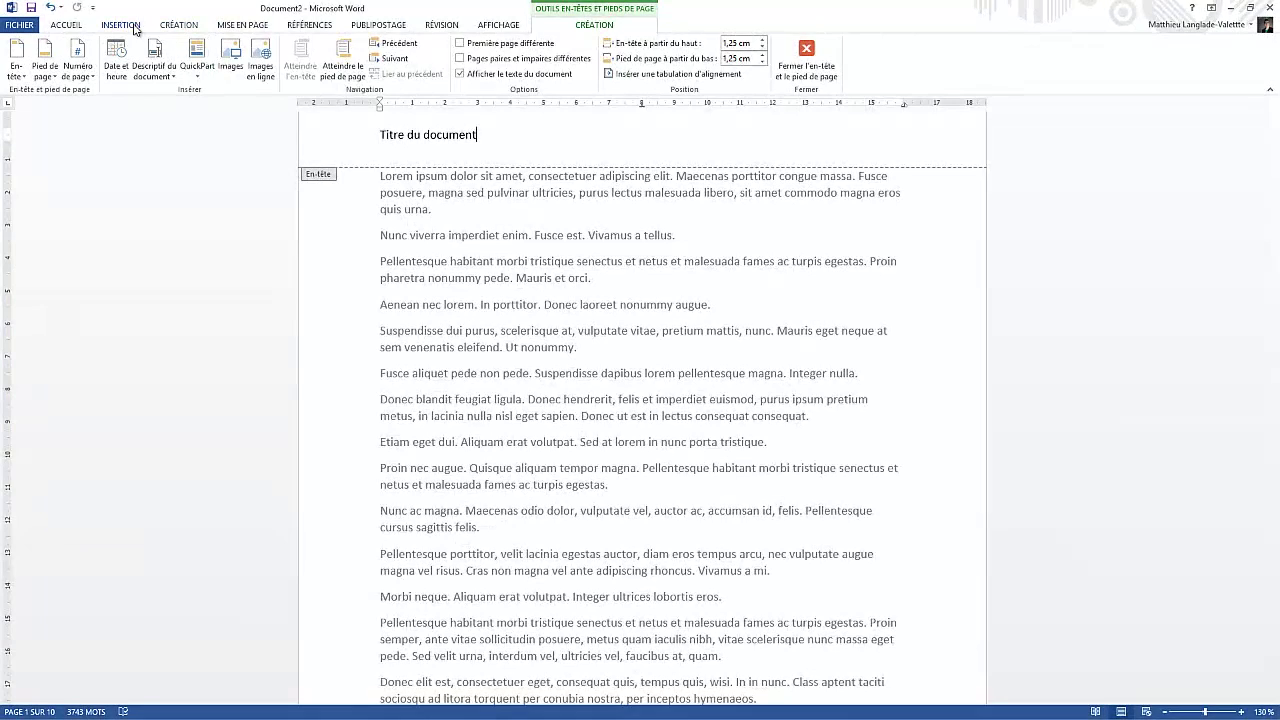
Step: Add page numbers in the page margins using the "Cercle, droit" design
click(121, 25)
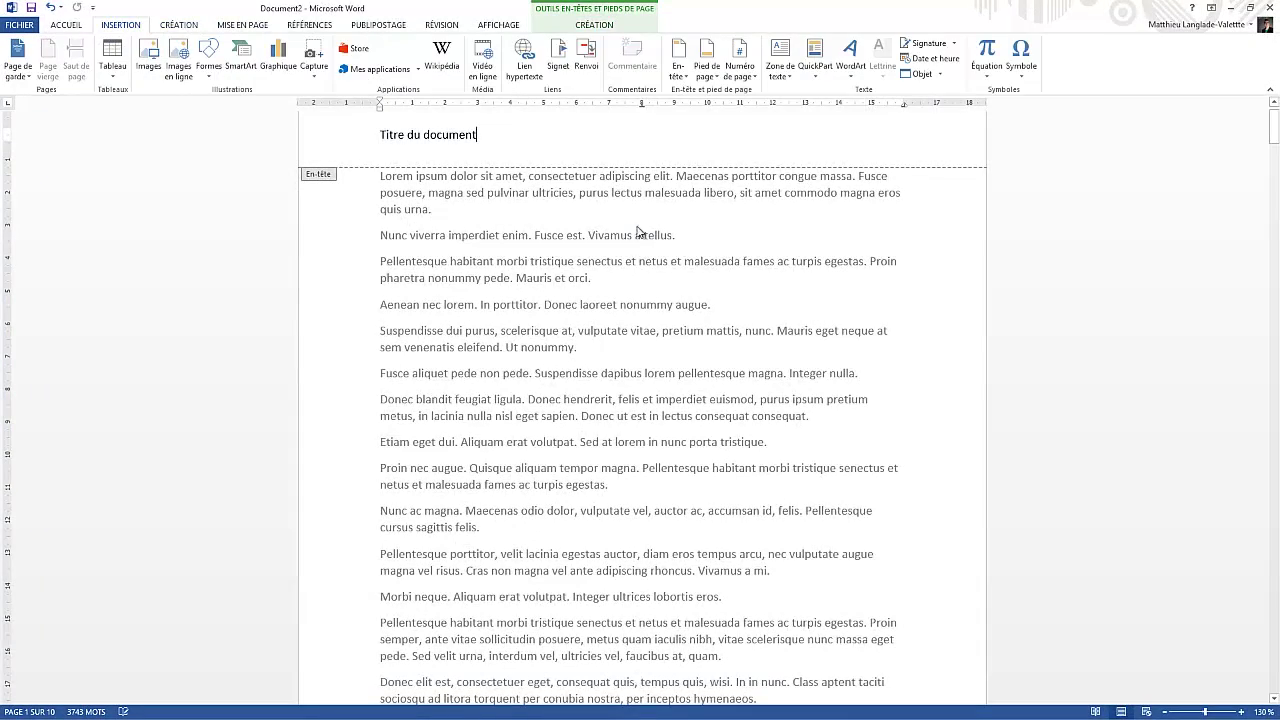
scroll(560, 270, down, 15)
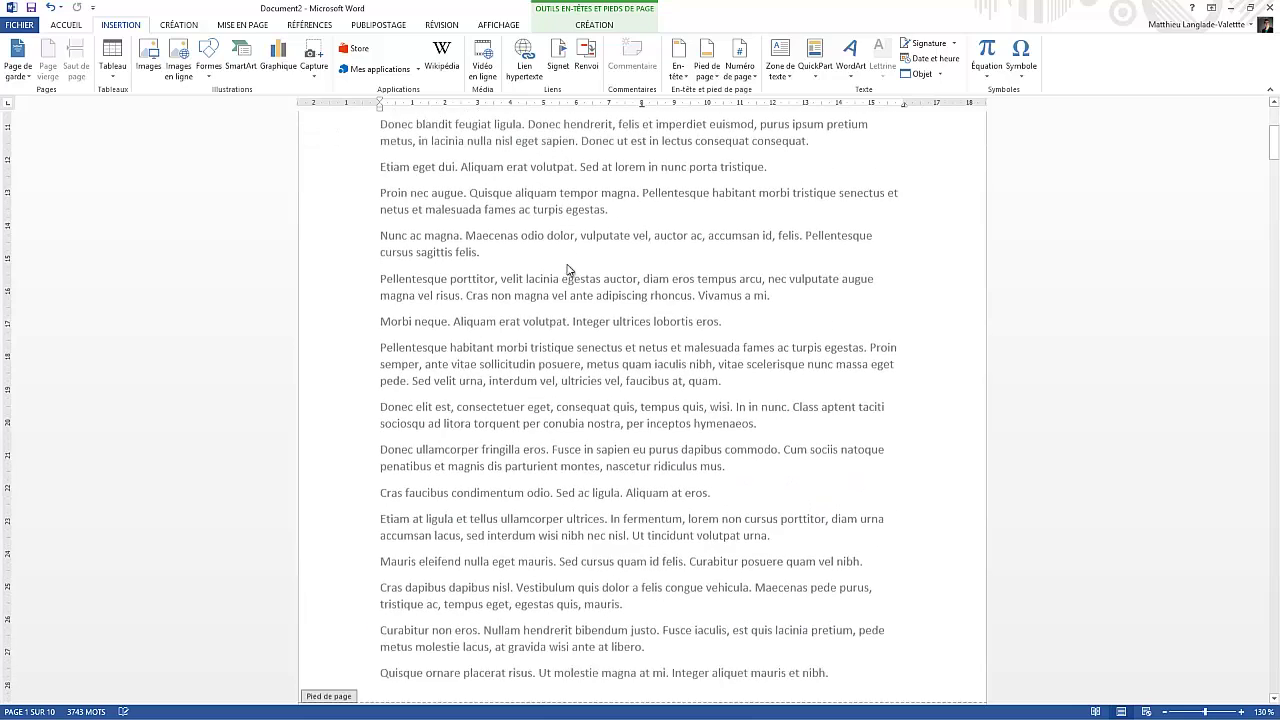
click(708, 68)
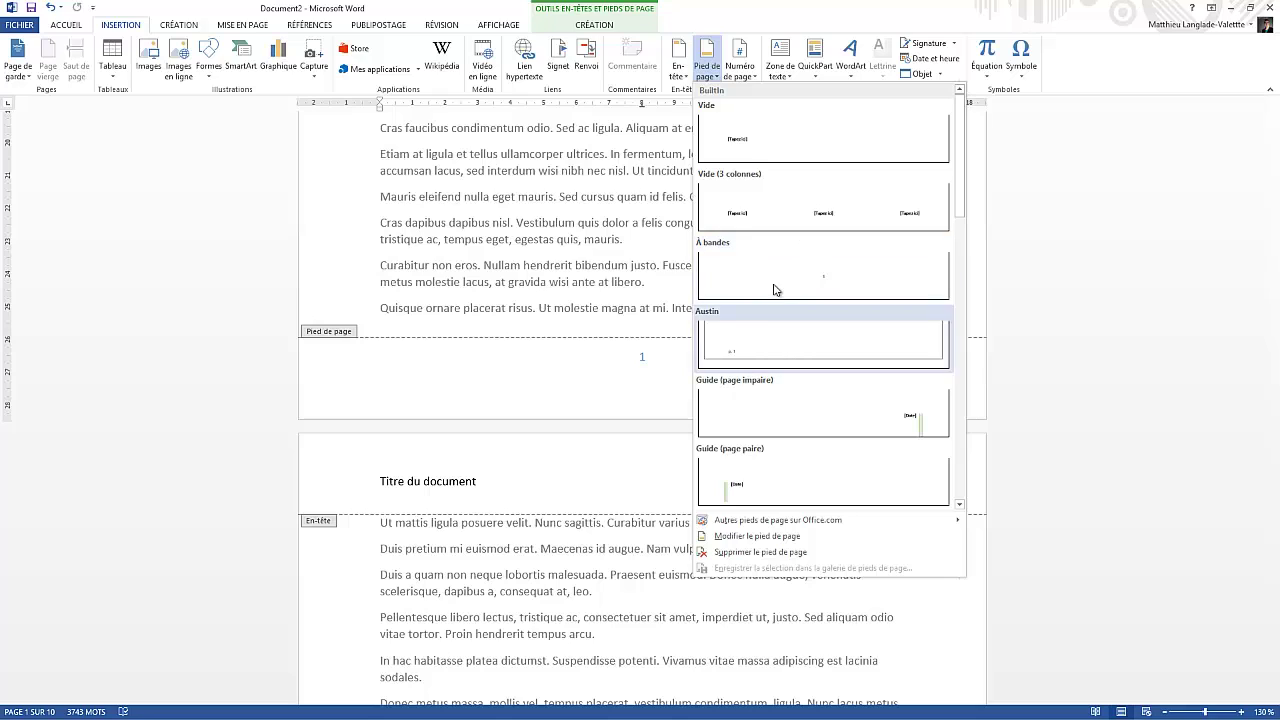
click(740, 68)
click(740, 68)
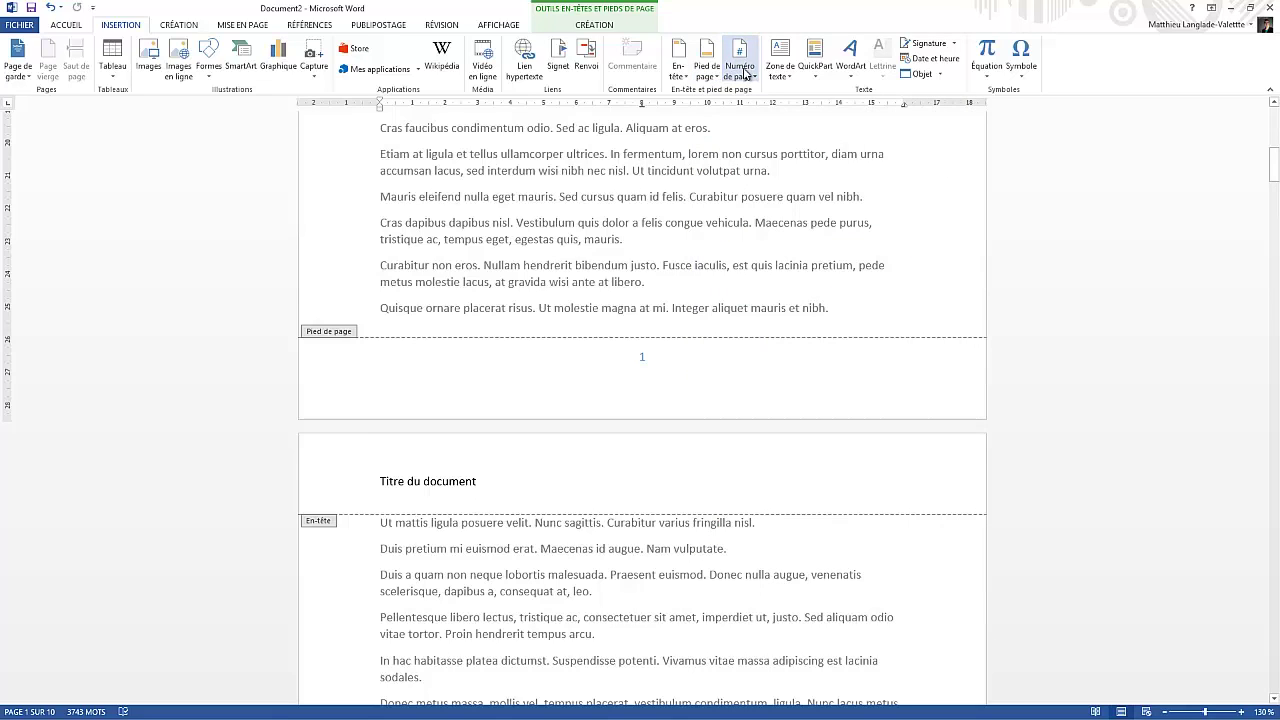
click(744, 72)
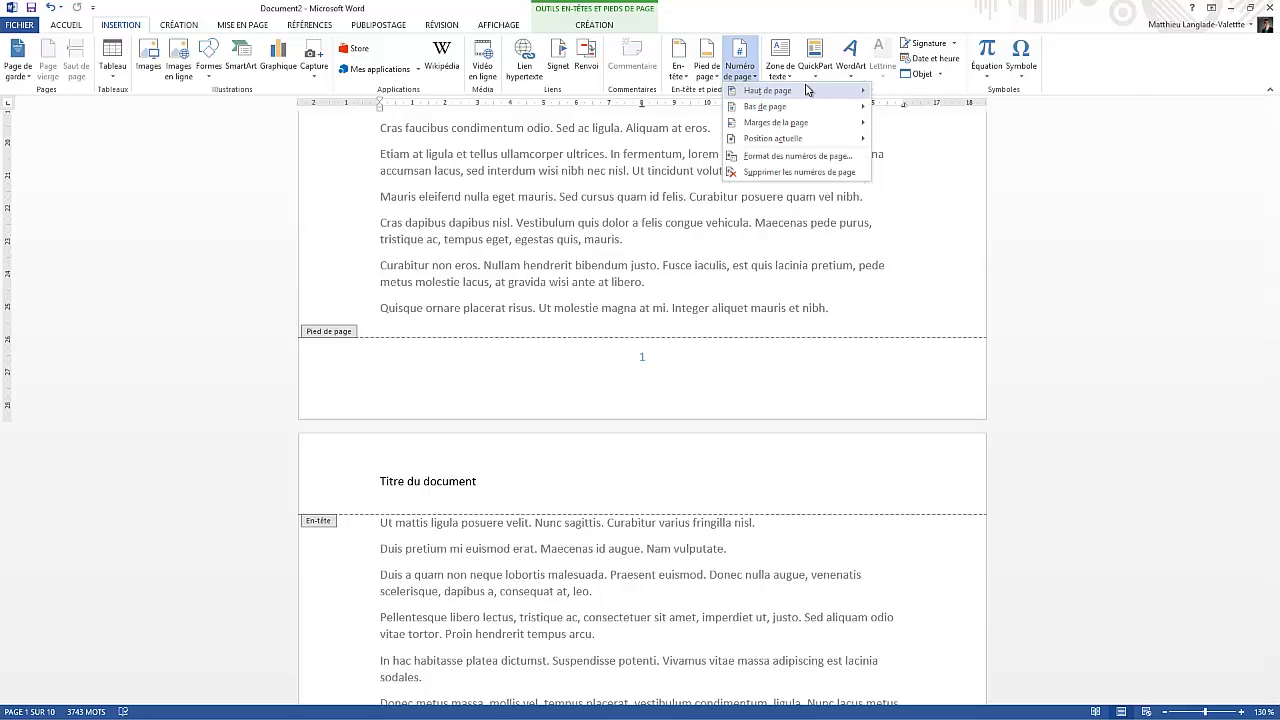
mouse_move(807, 90)
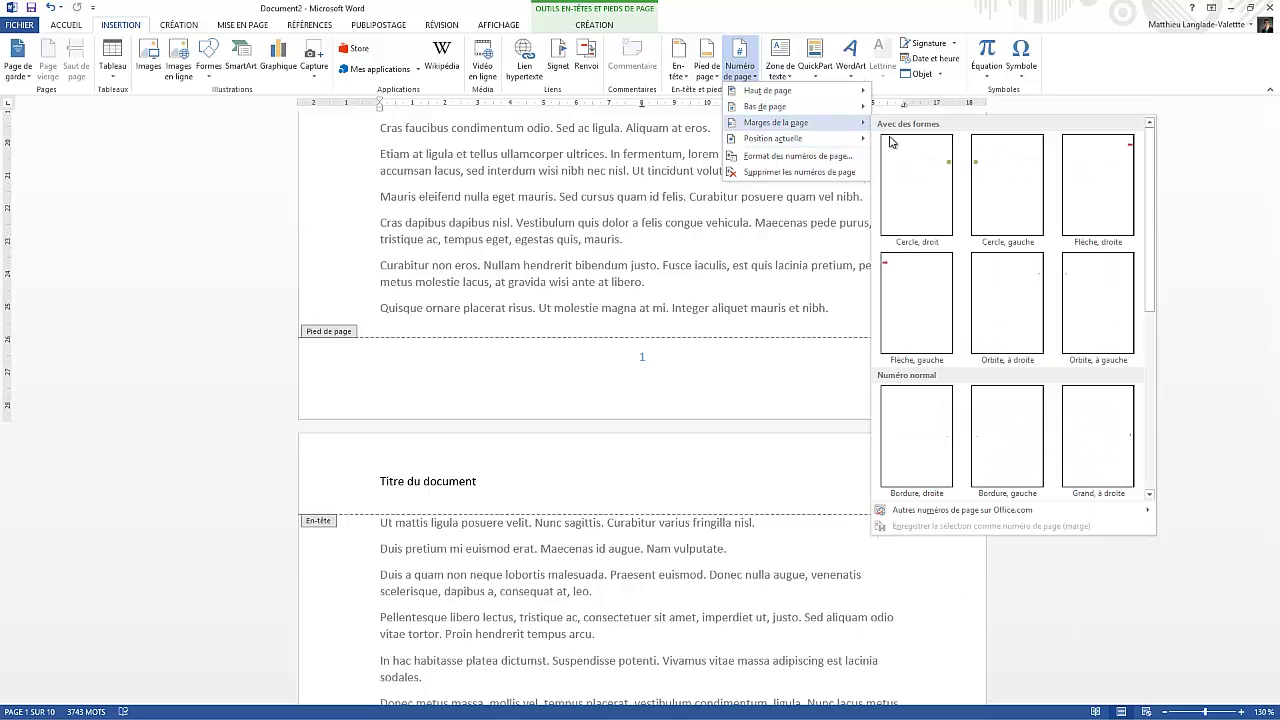
click(929, 175)
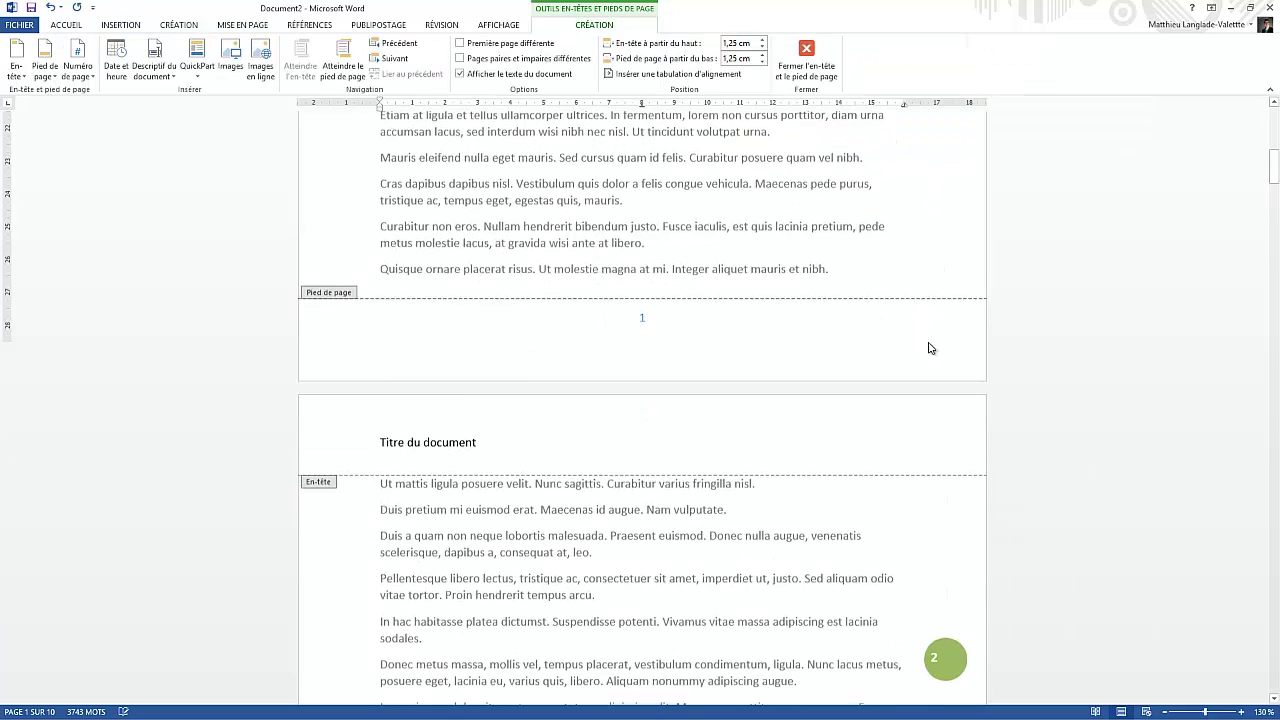
click(138, 24)
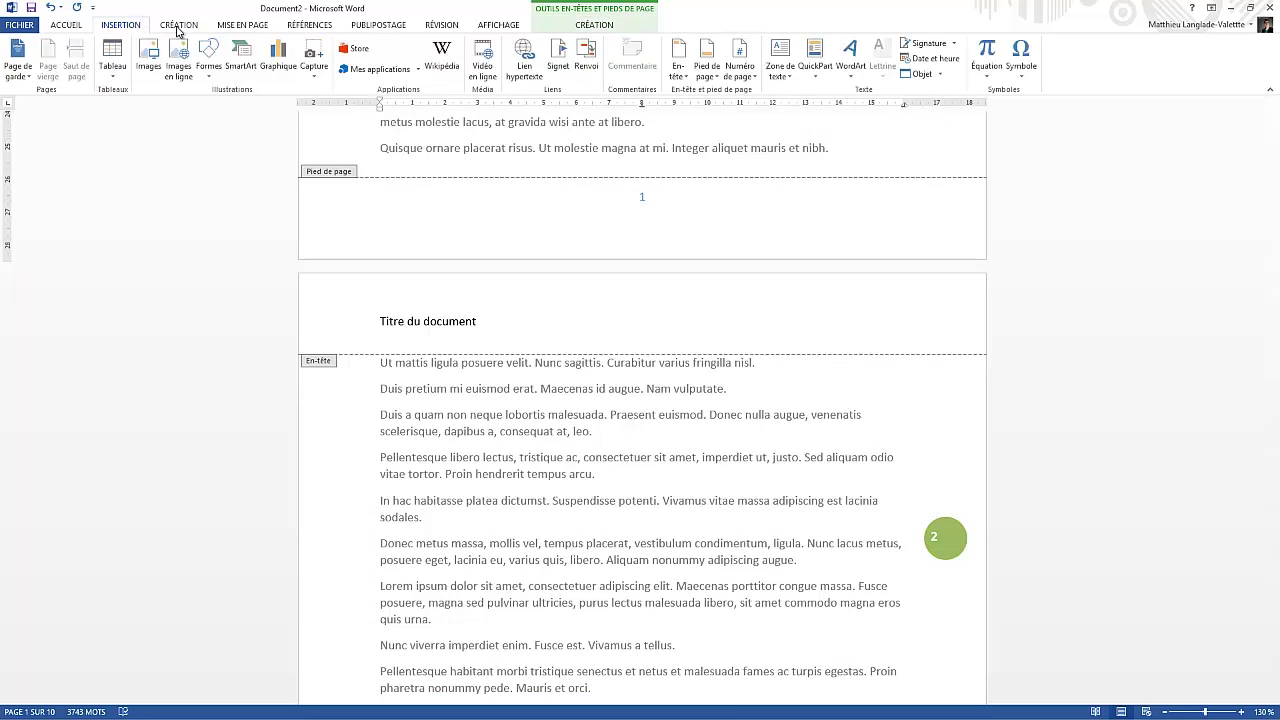
click(703, 78)
click(742, 72)
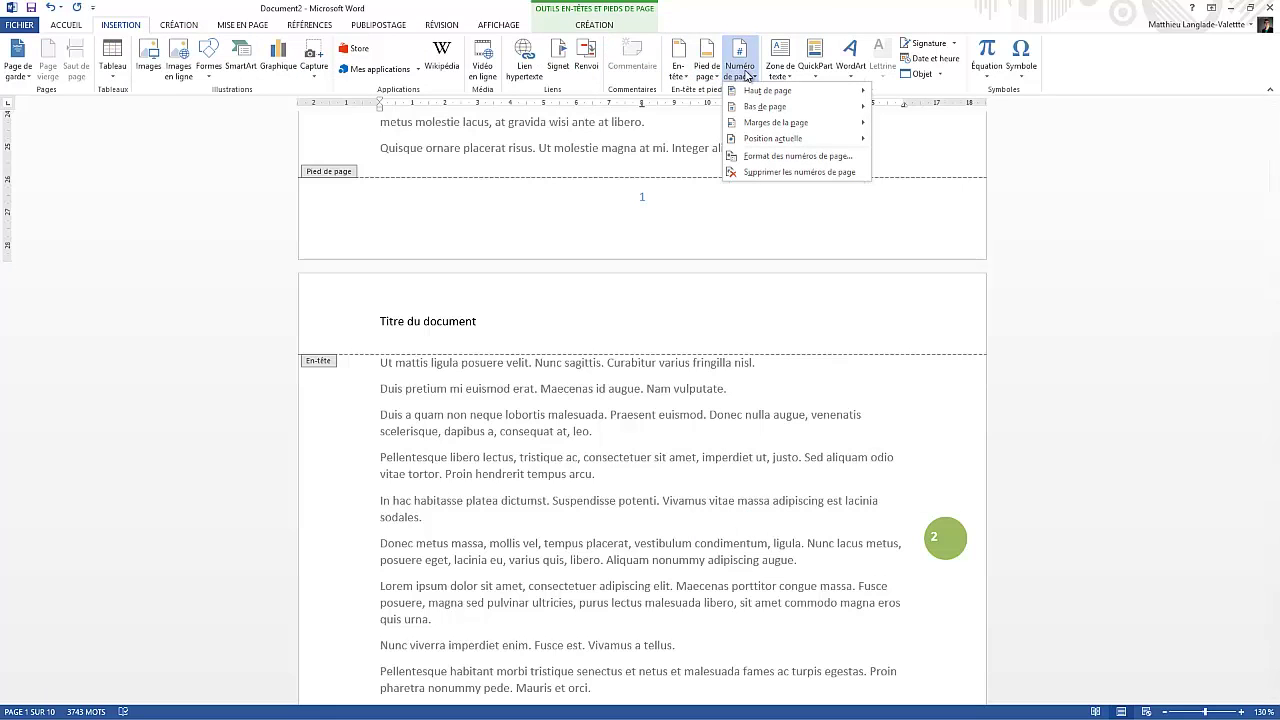
mouse_move(797, 143)
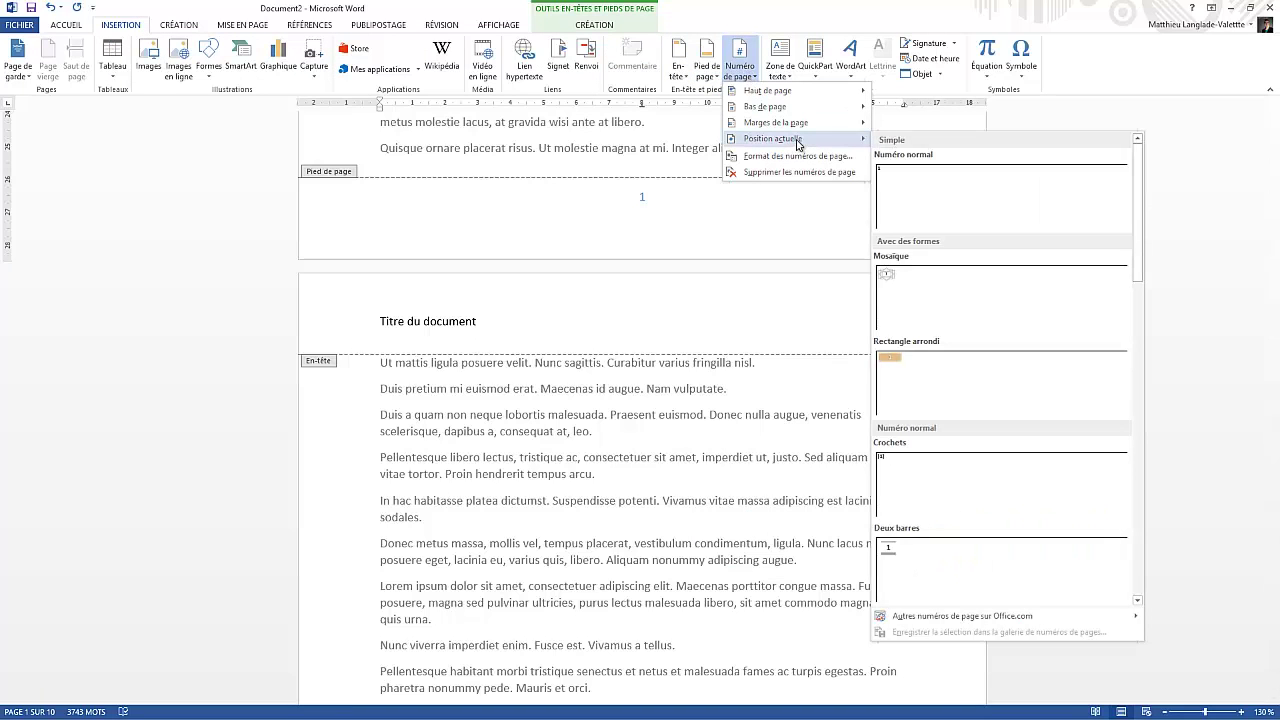
click(649, 197)
Step: Insert a "Mosaïque" page number at the current position, after the page 1 body paragraph ending "faucibus at, quam."
scroll(807, 236, up, 3)
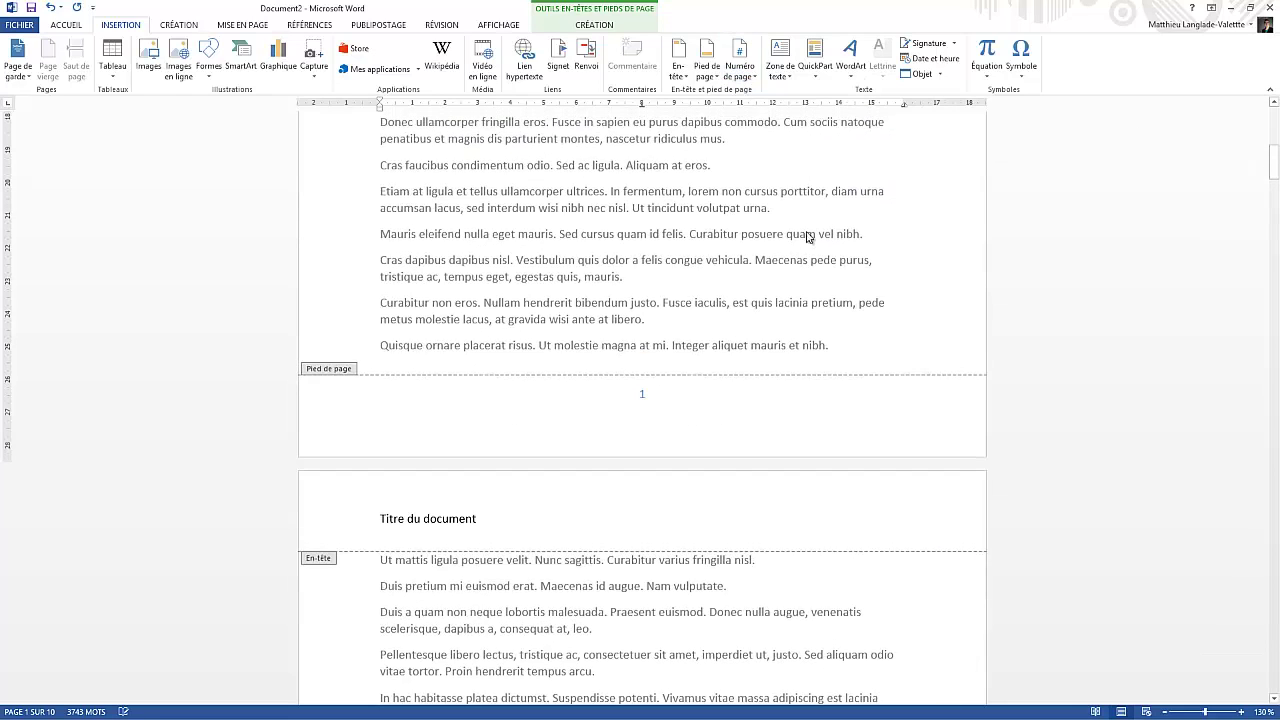
scroll(807, 236, up, 3)
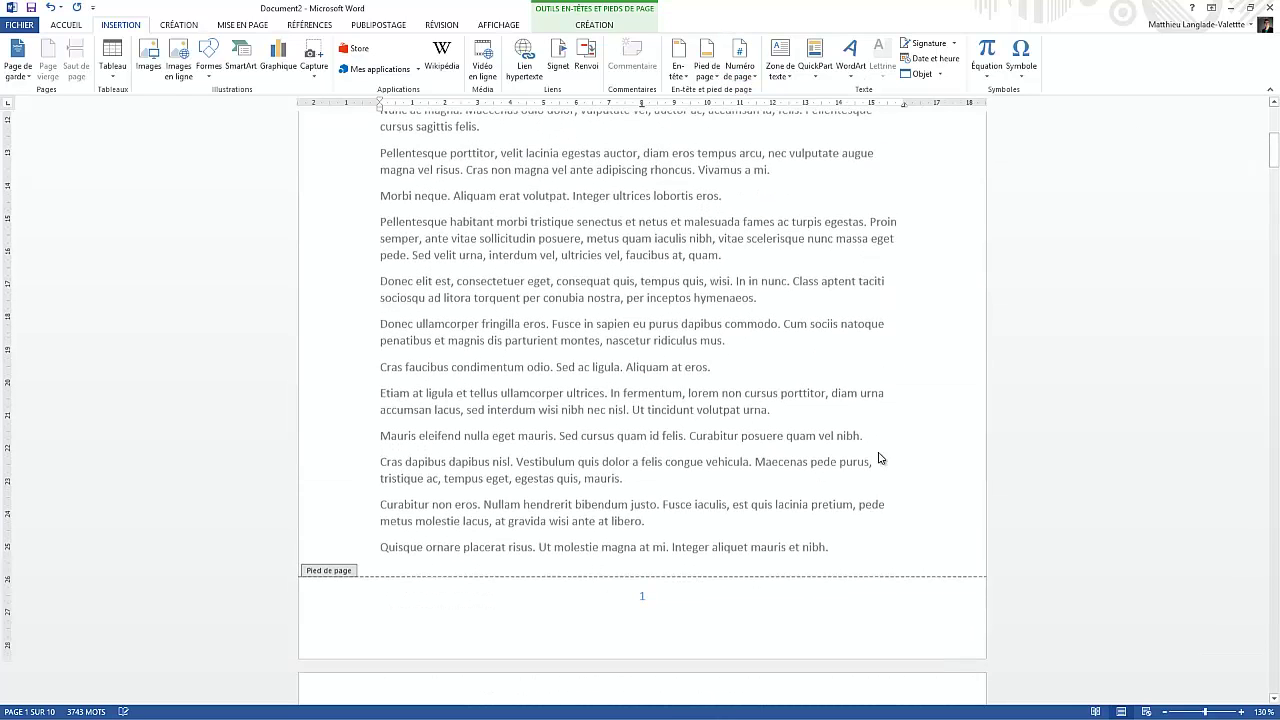
double_click(733, 257)
click(740, 62)
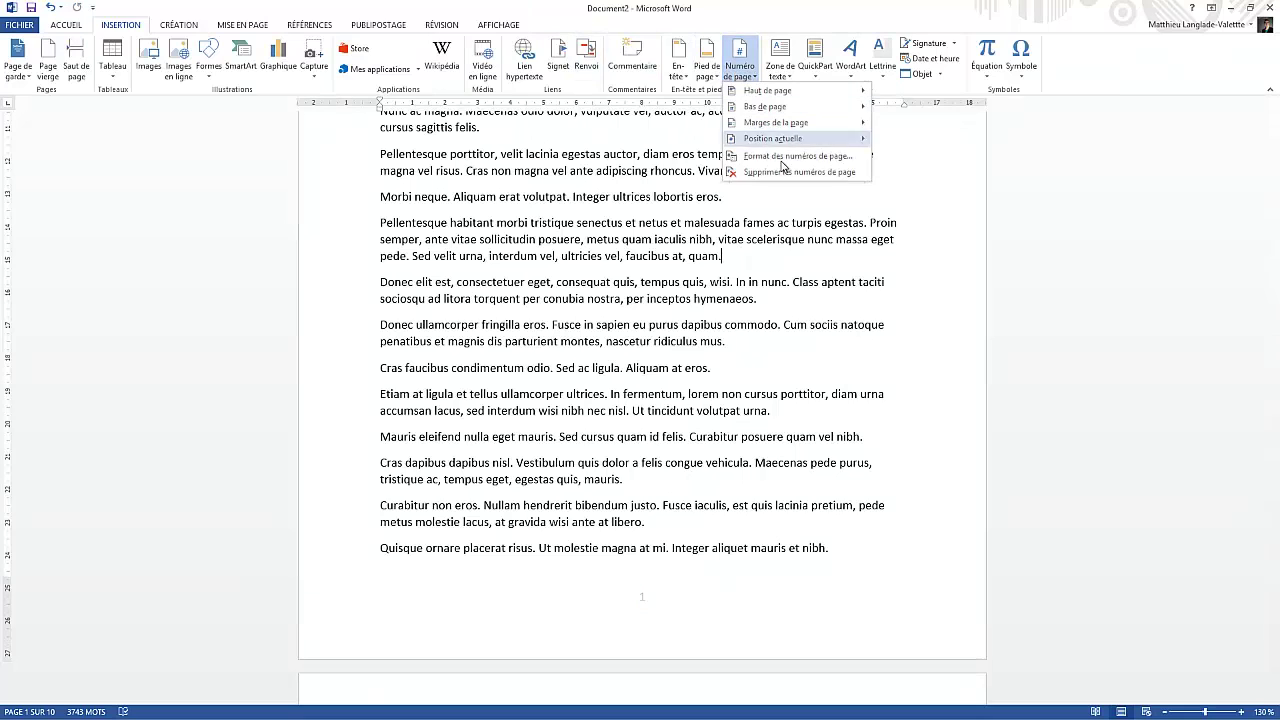
mouse_move(845, 140)
click(935, 284)
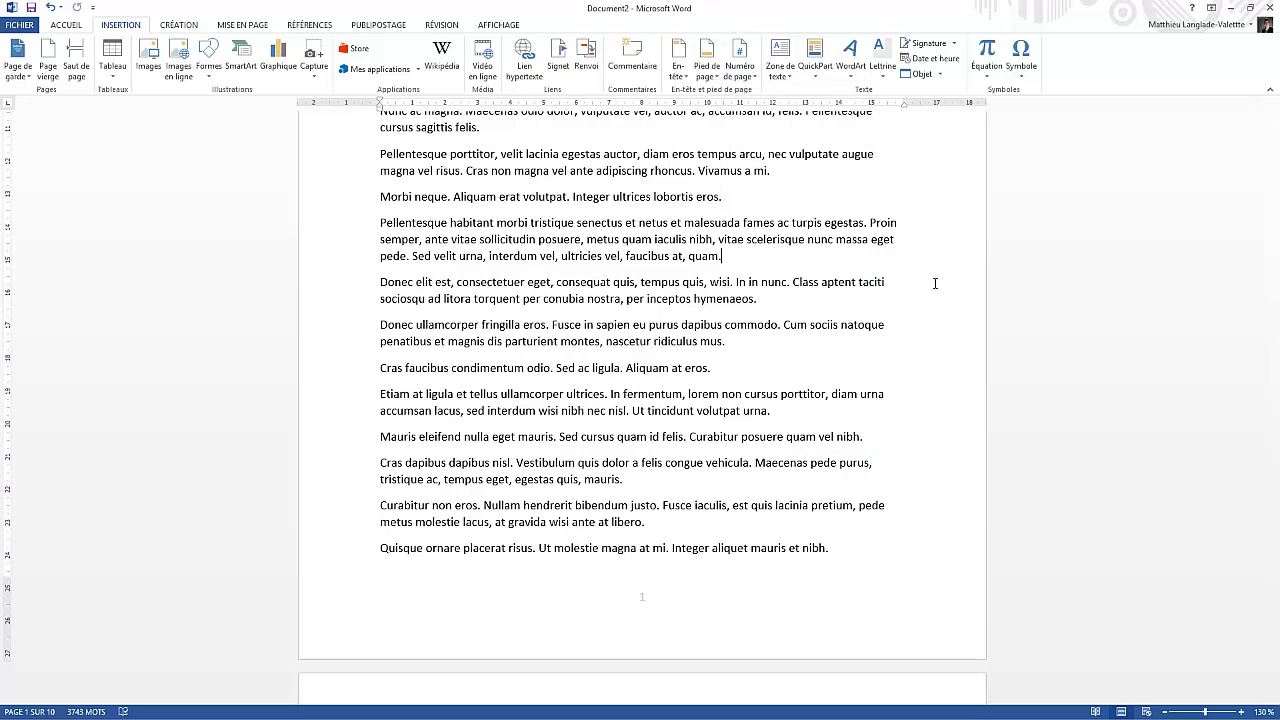
scroll(797, 320, down, 4)
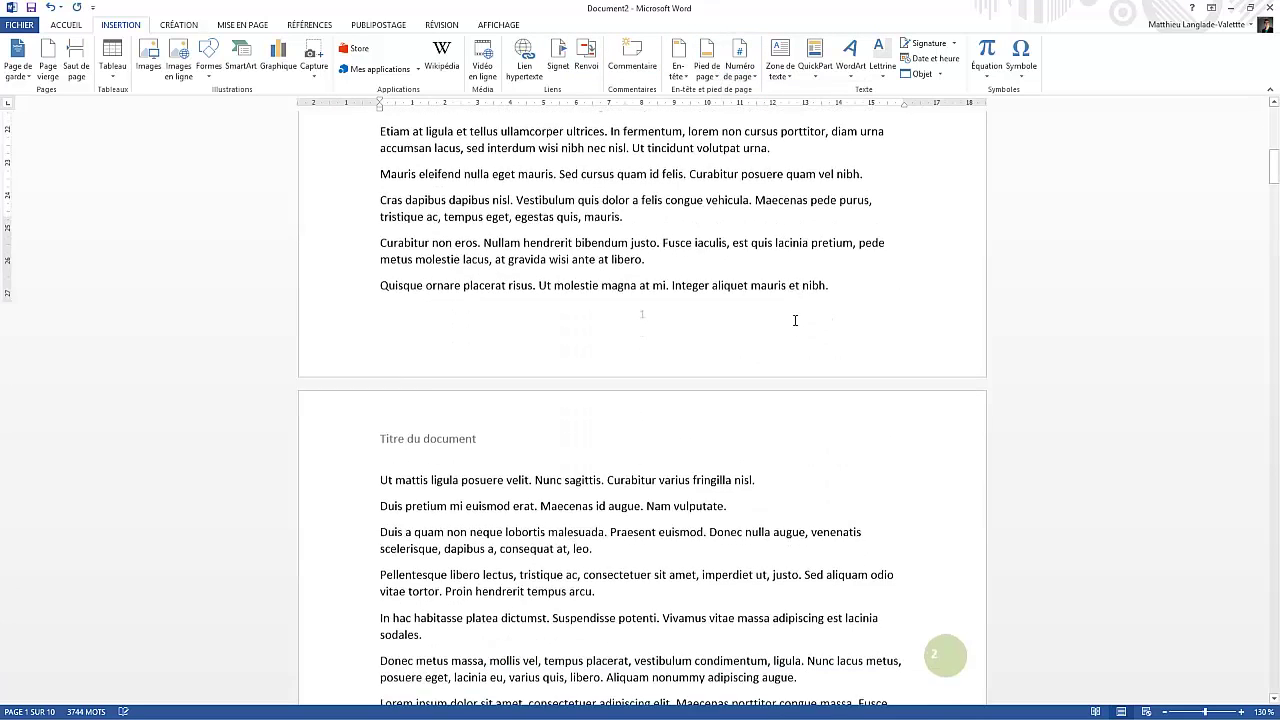
scroll(794, 318, up, 4)
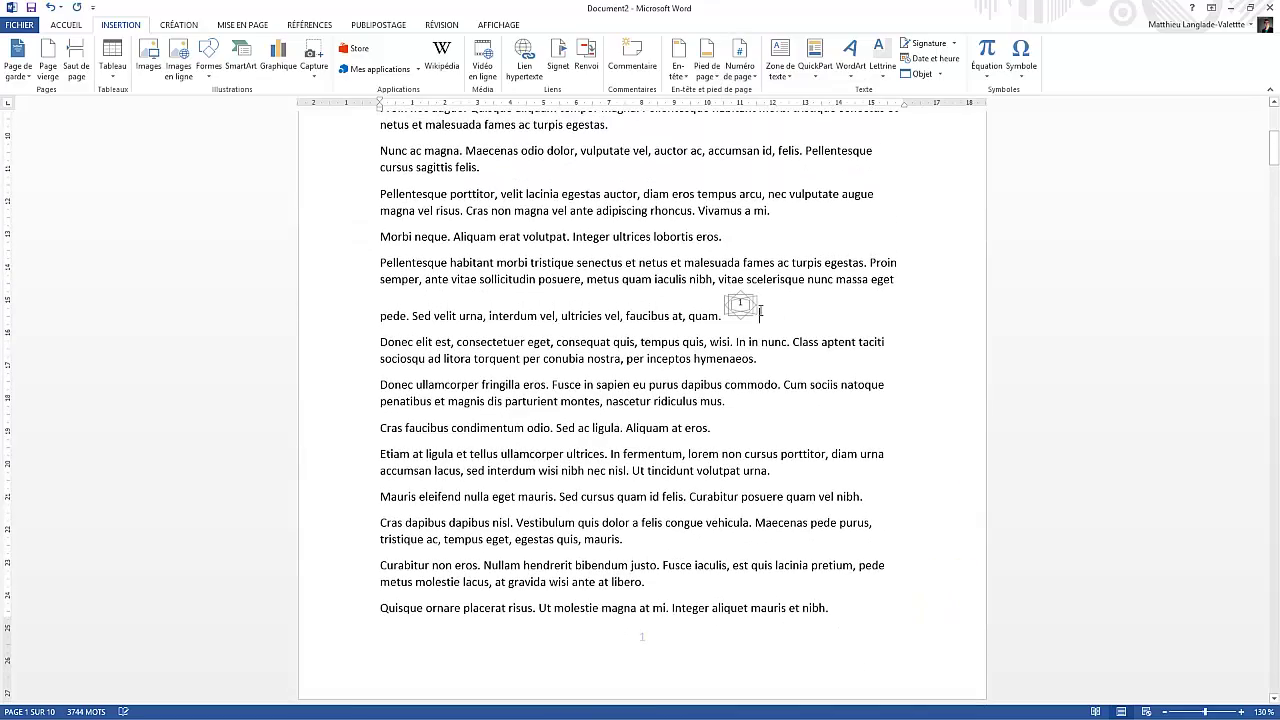
scroll(760, 313, down, 9)
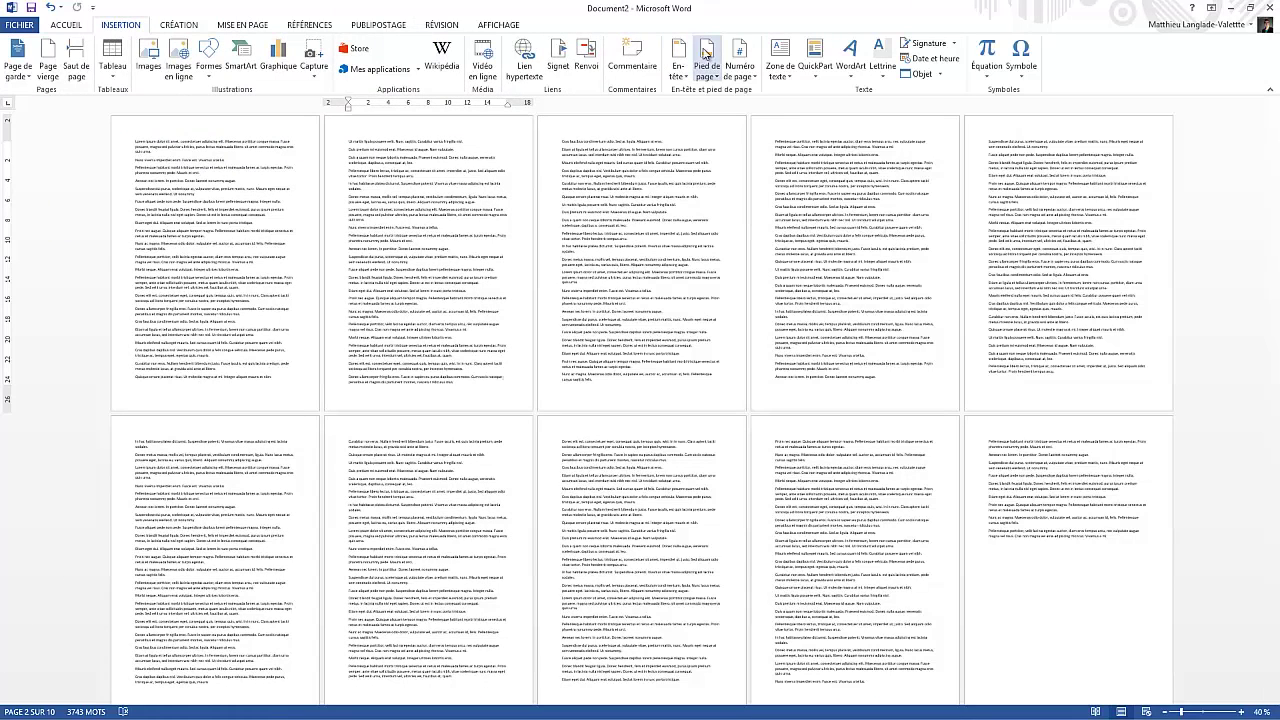
click(686, 78)
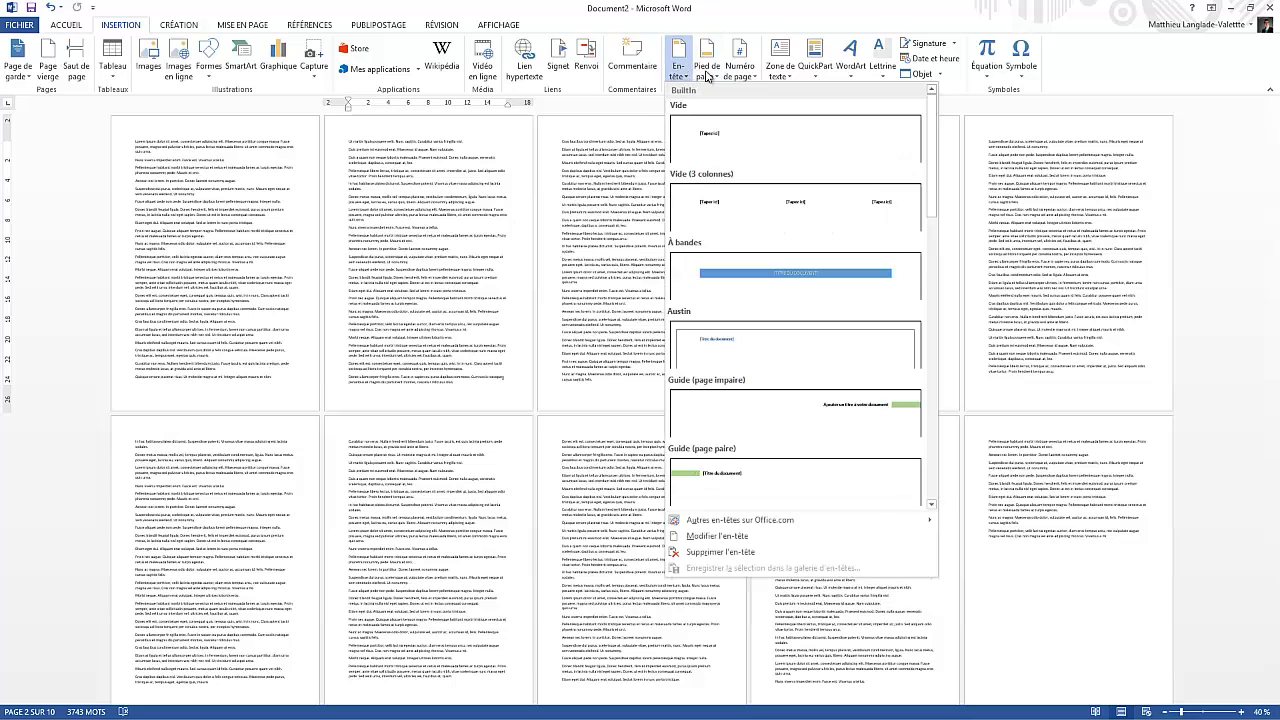
click(707, 72)
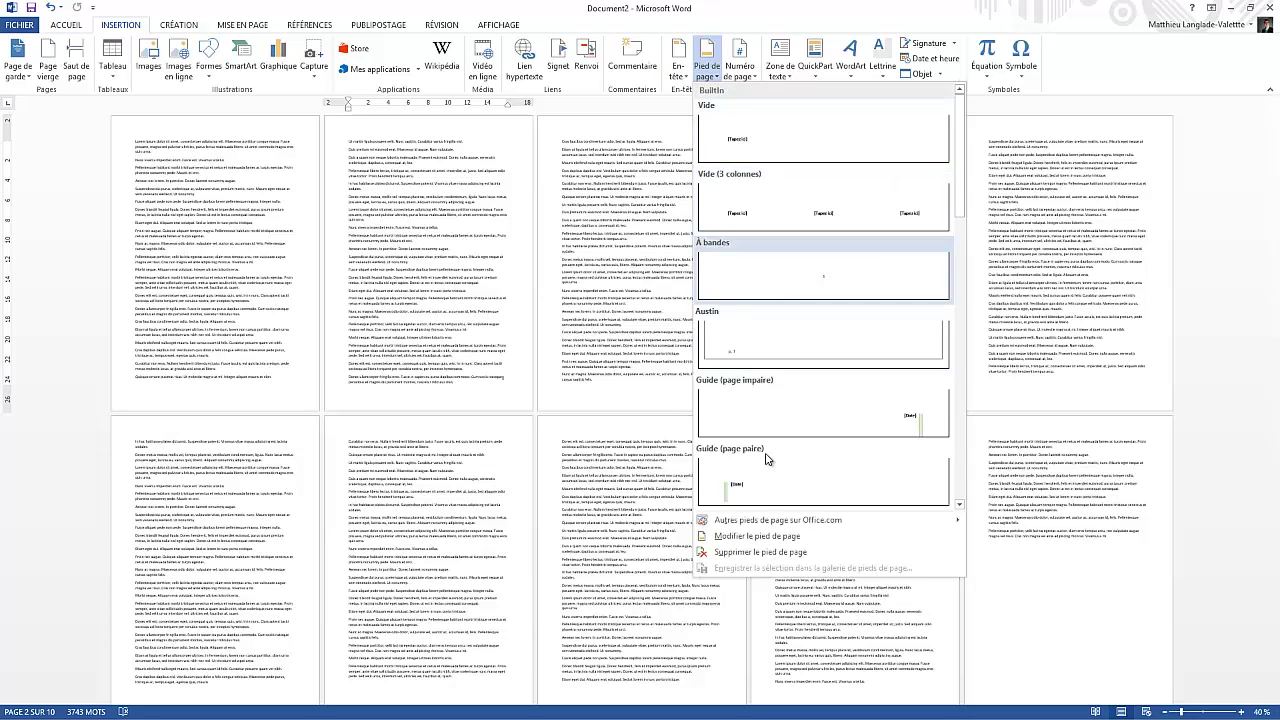
click(739, 66)
click(739, 66)
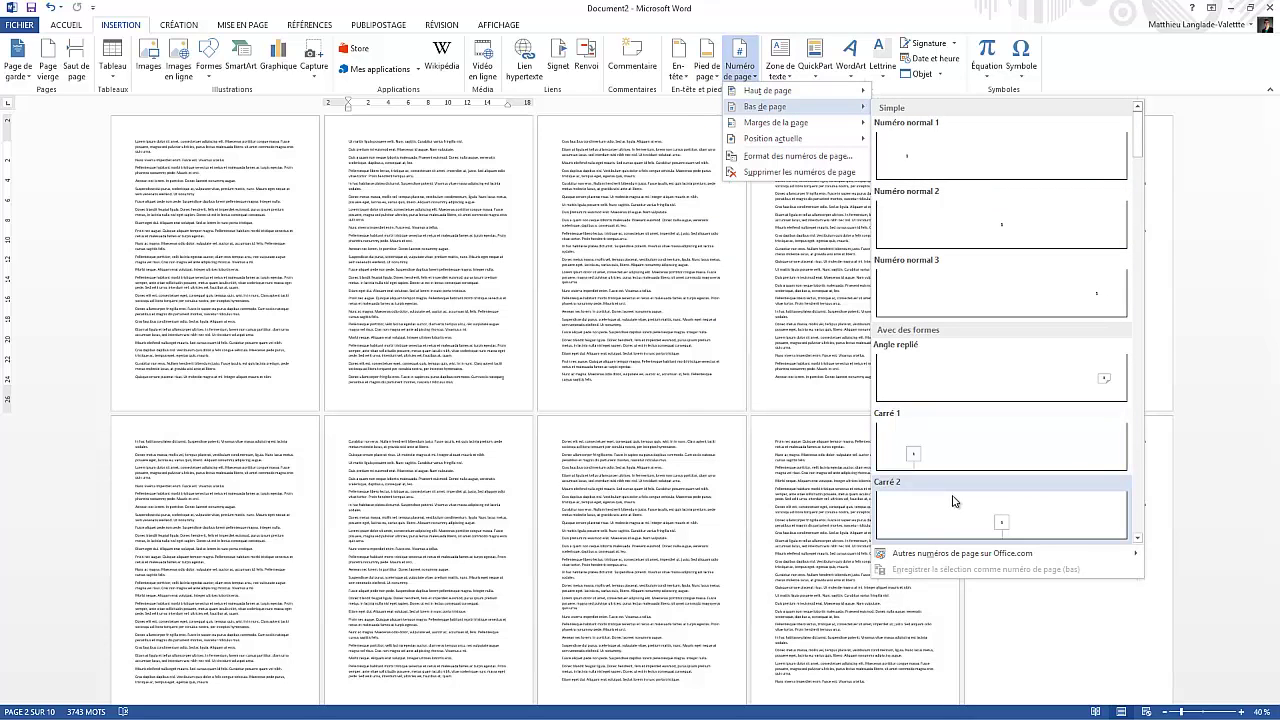
click(754, 57)
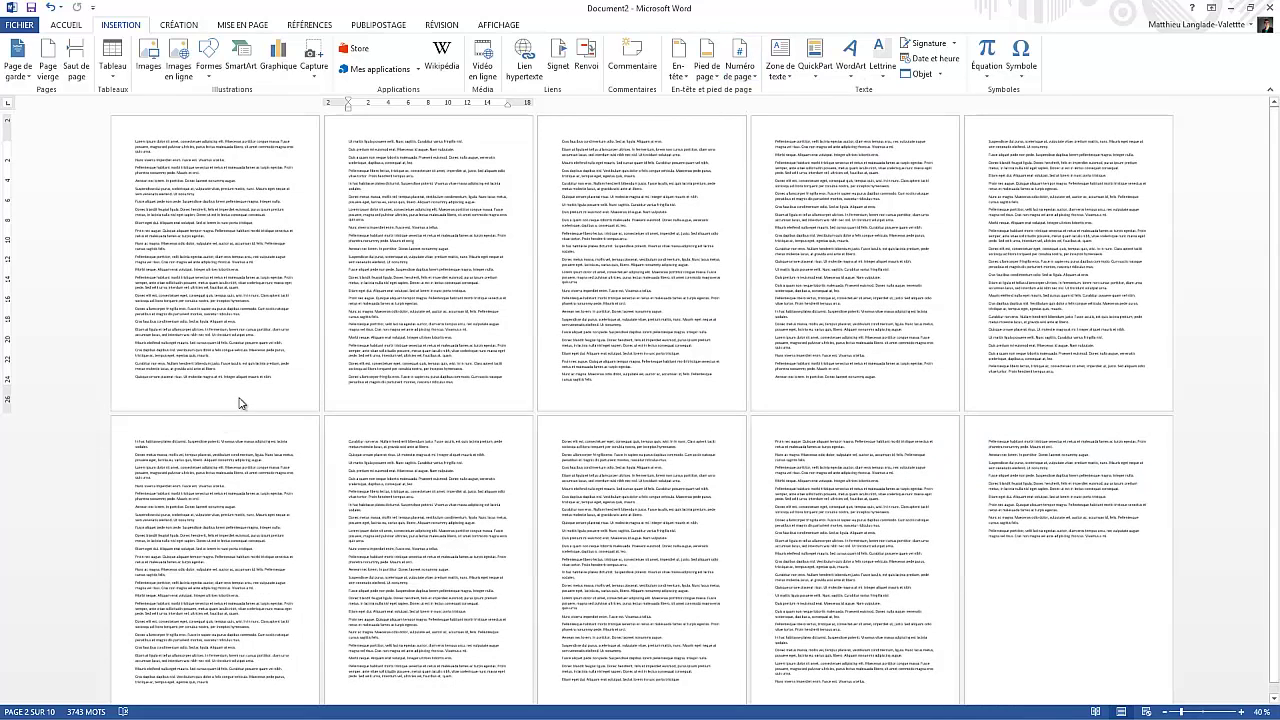
Step: Open the page 5 footer, add bottom-of-page numbering with the "Numéro normal 1" design, and return to the body text
click(255, 343)
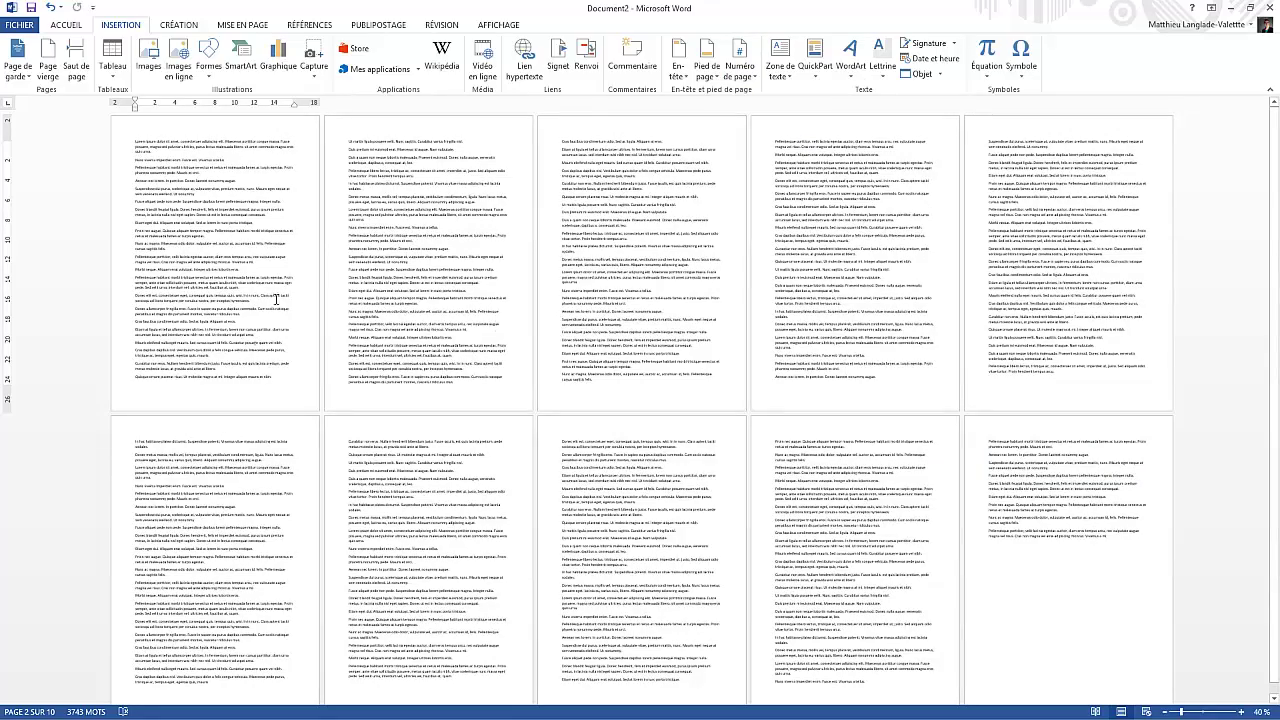
scroll(252, 309, up, 1)
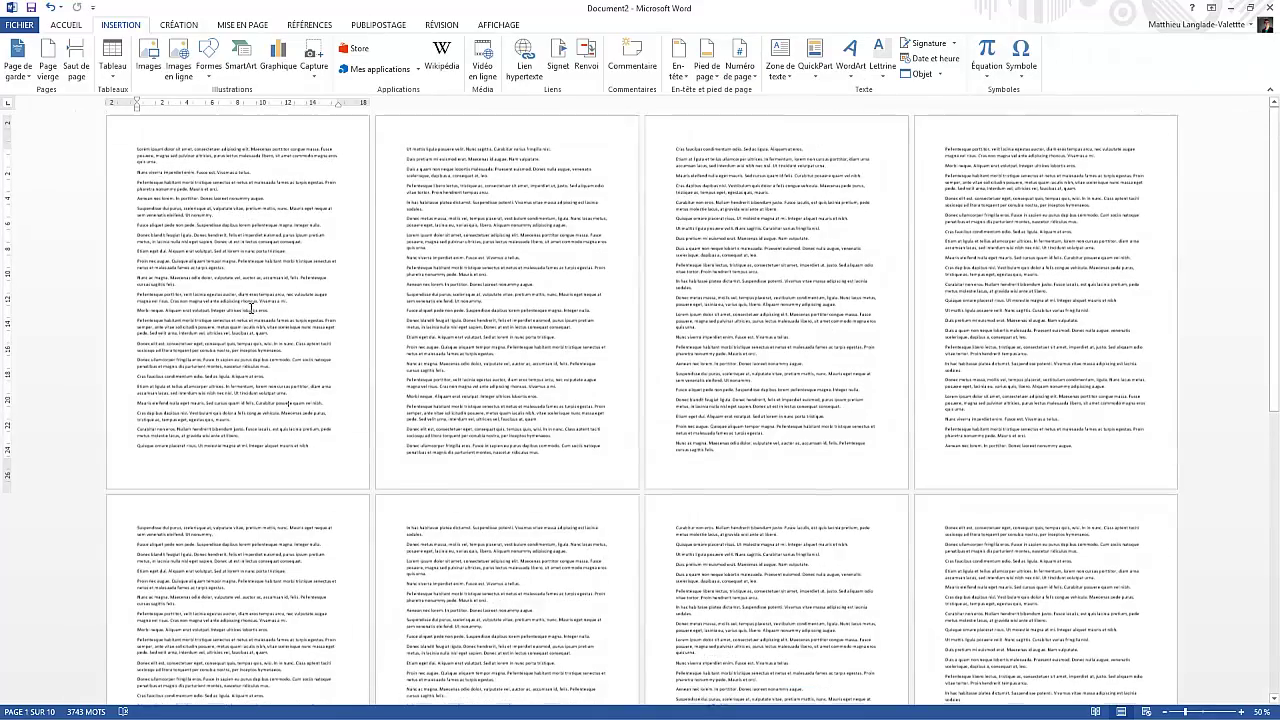
scroll(290, 287, up, 3)
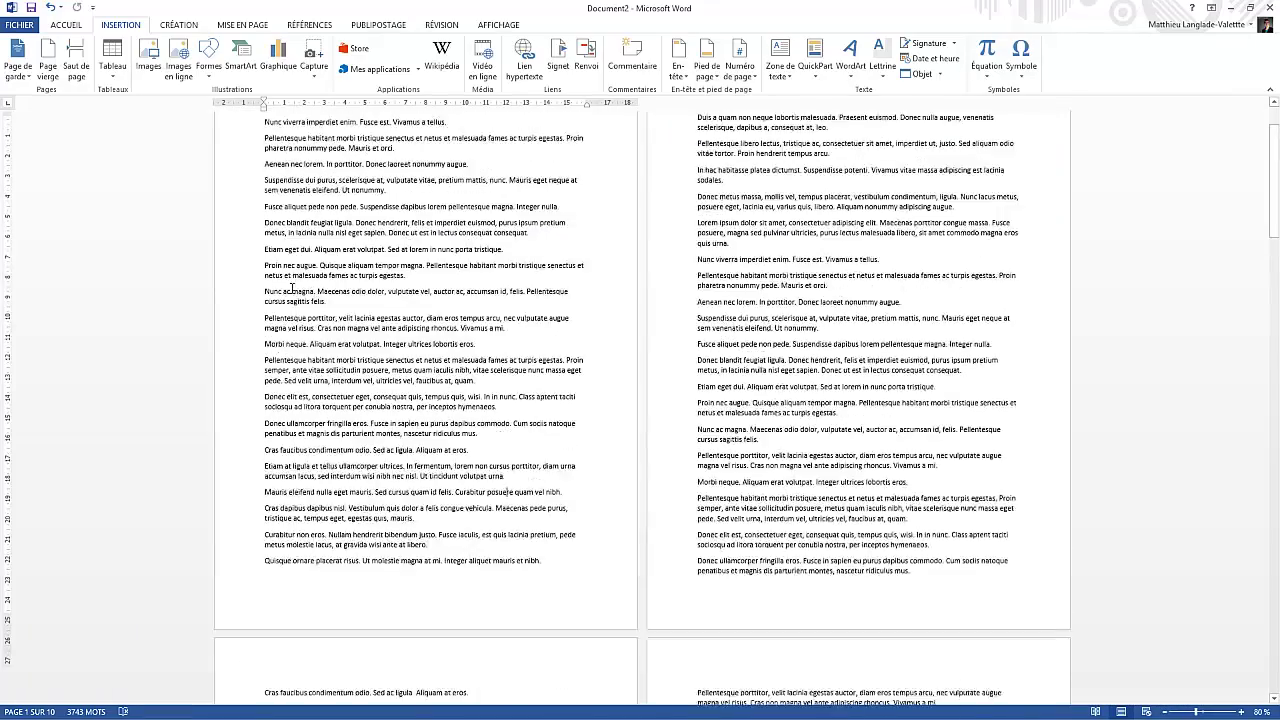
scroll(316, 284, down, 3)
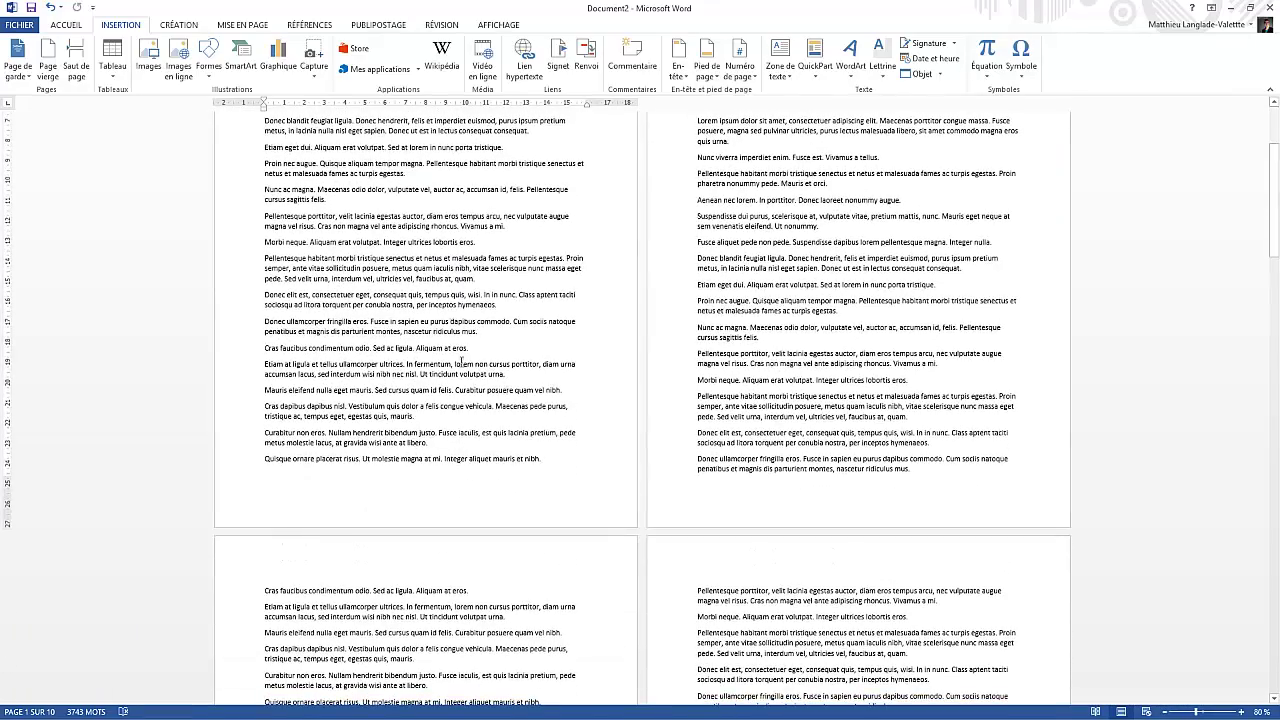
scroll(558, 447, down, 1)
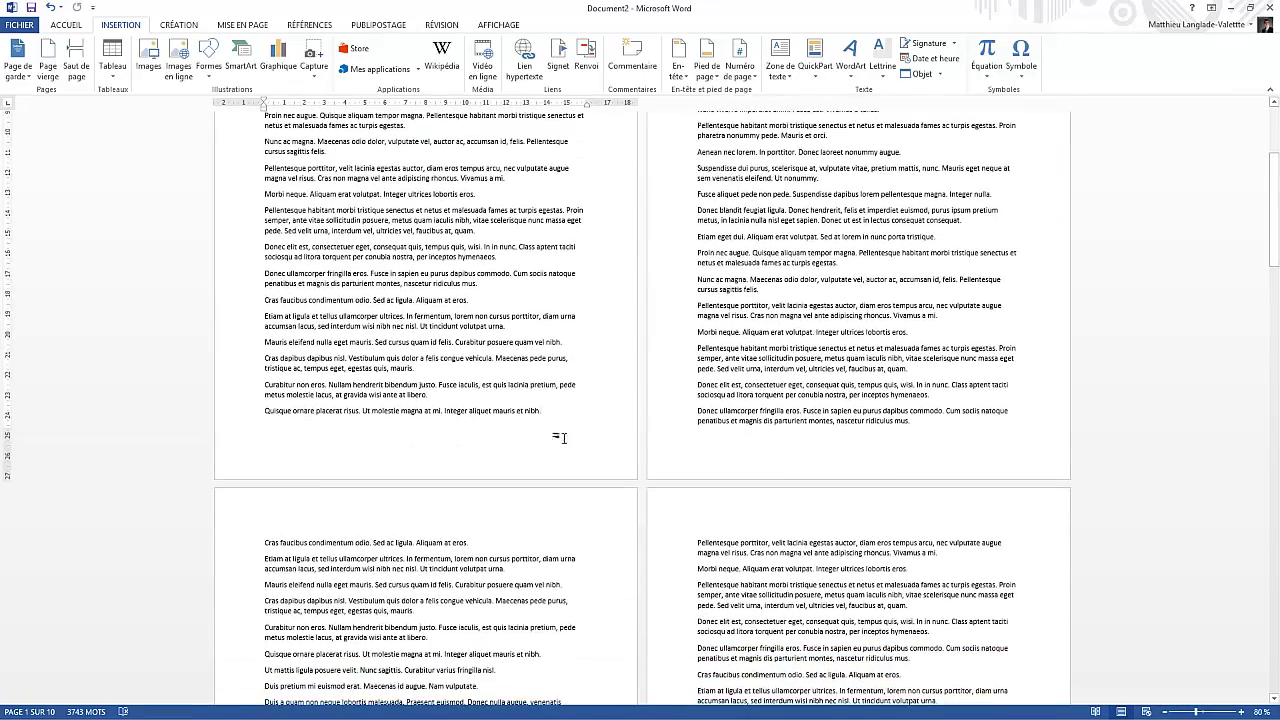
scroll(654, 437, down, 4)
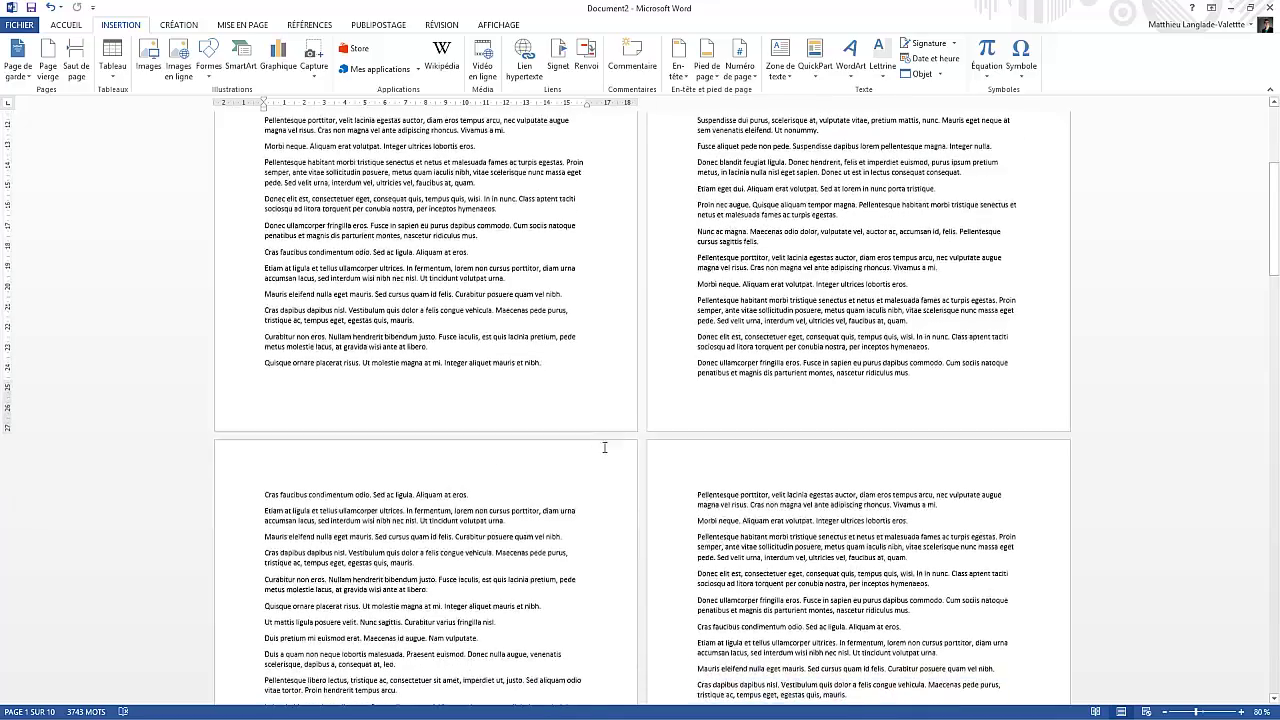
scroll(608, 438, down, 3)
scroll(607, 434, down, 7)
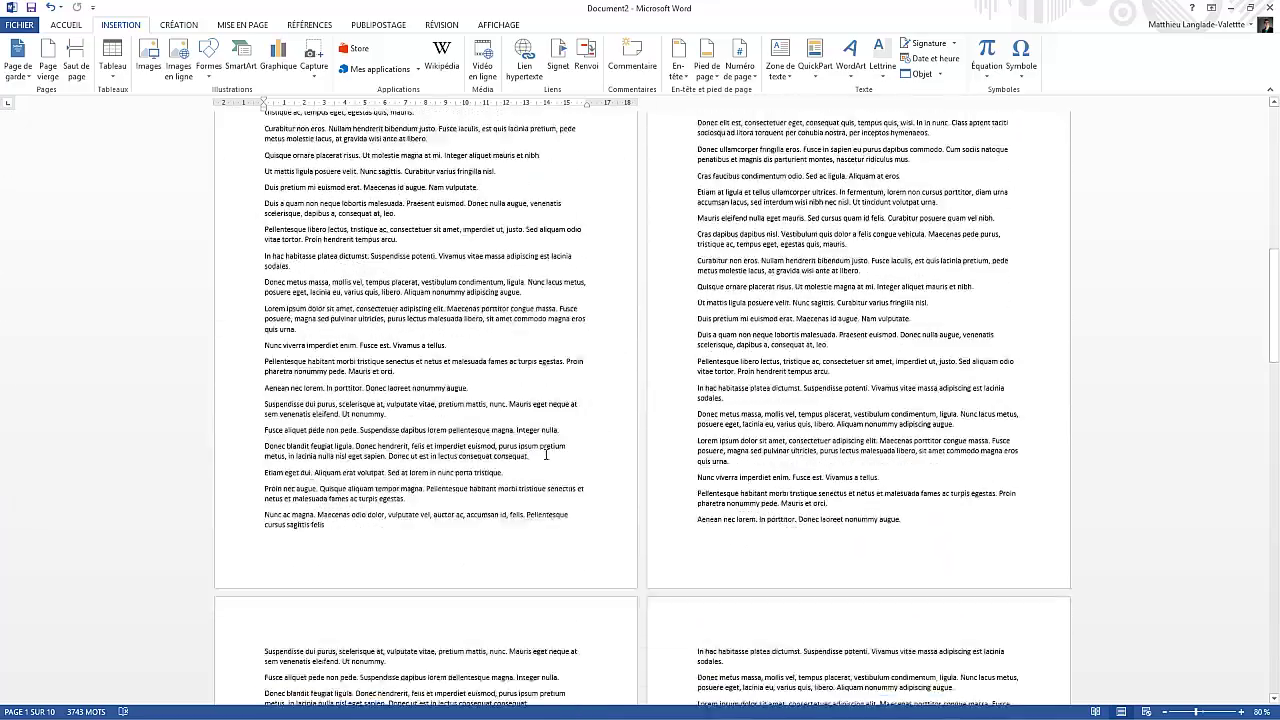
scroll(490, 530, down, 4)
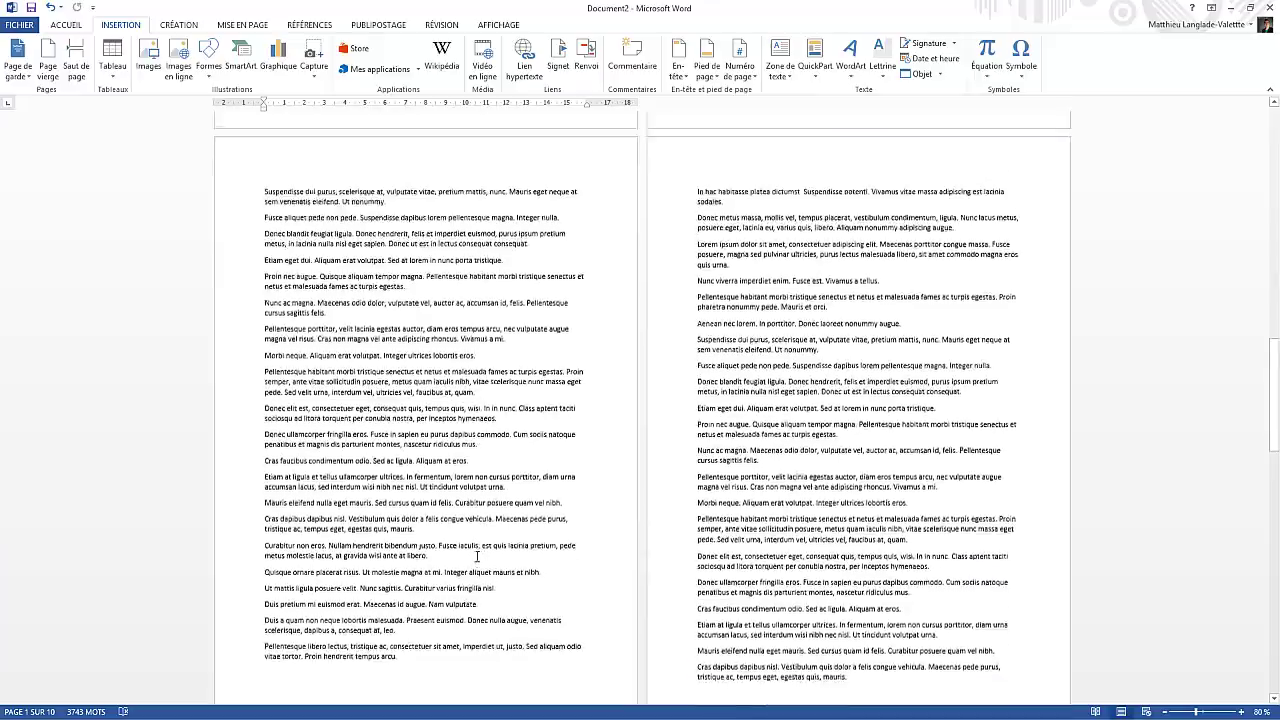
double_click(408, 596)
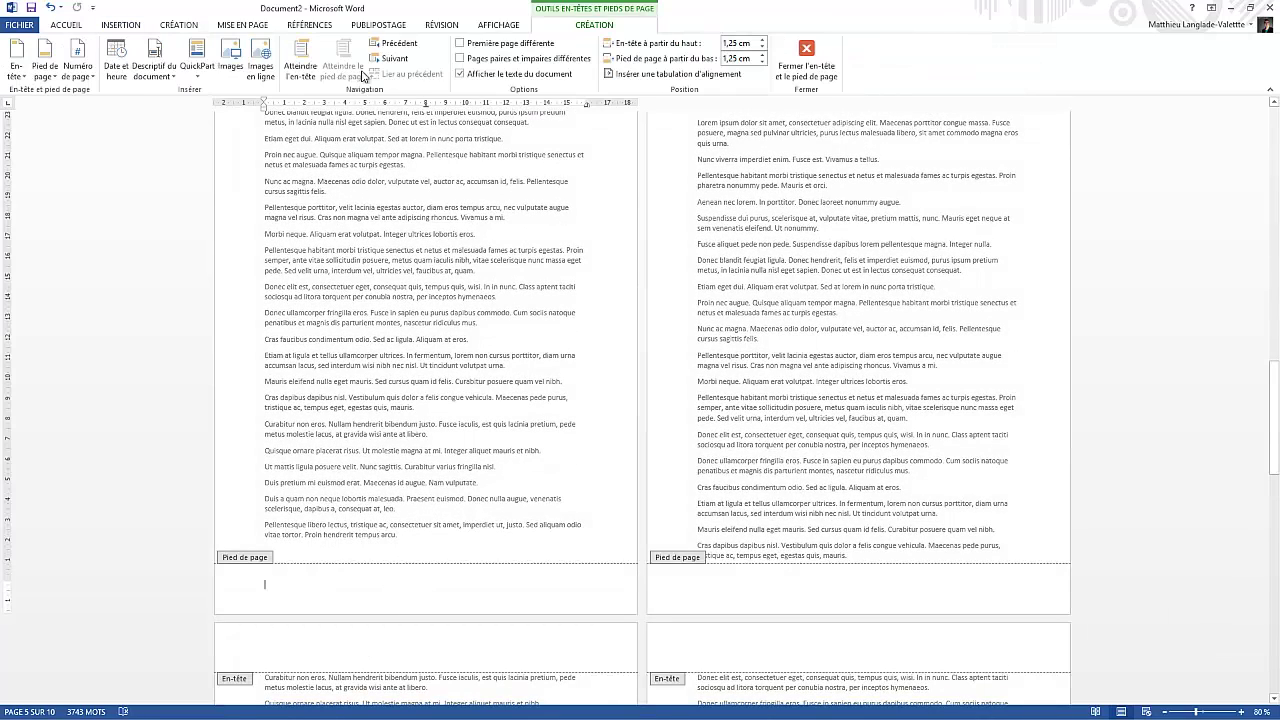
click(120, 24)
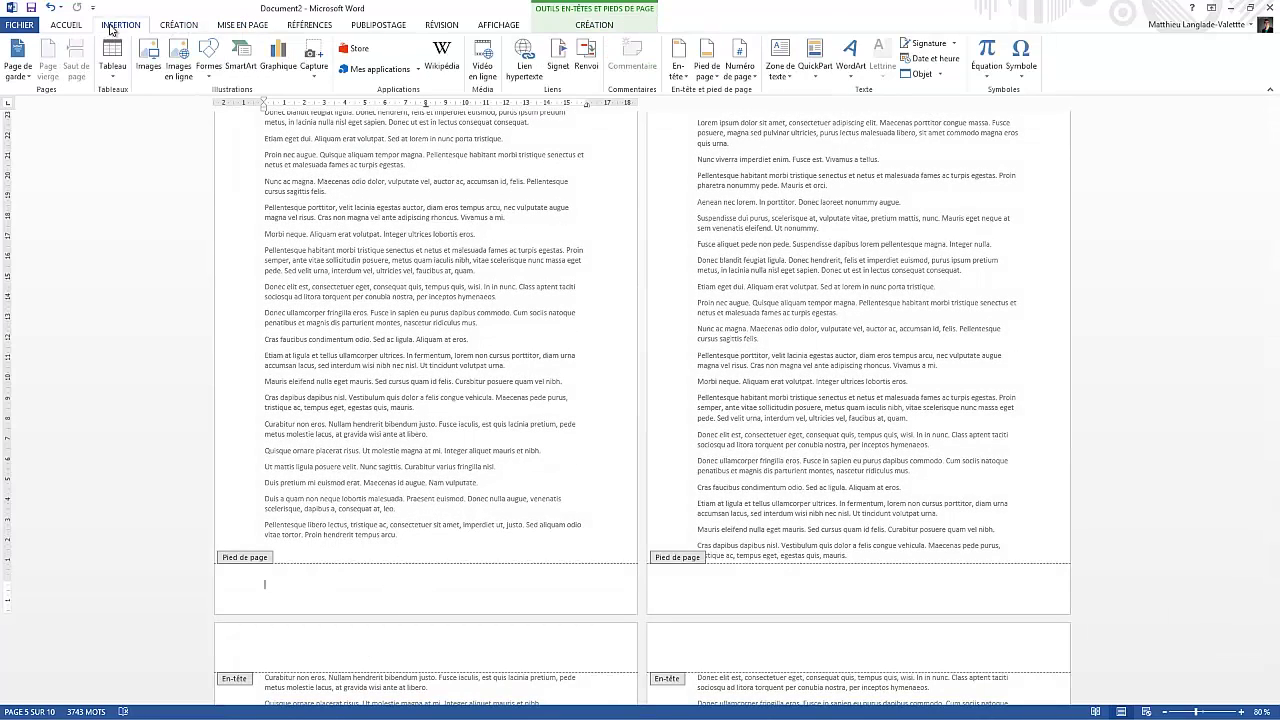
click(740, 62)
mouse_move(807, 110)
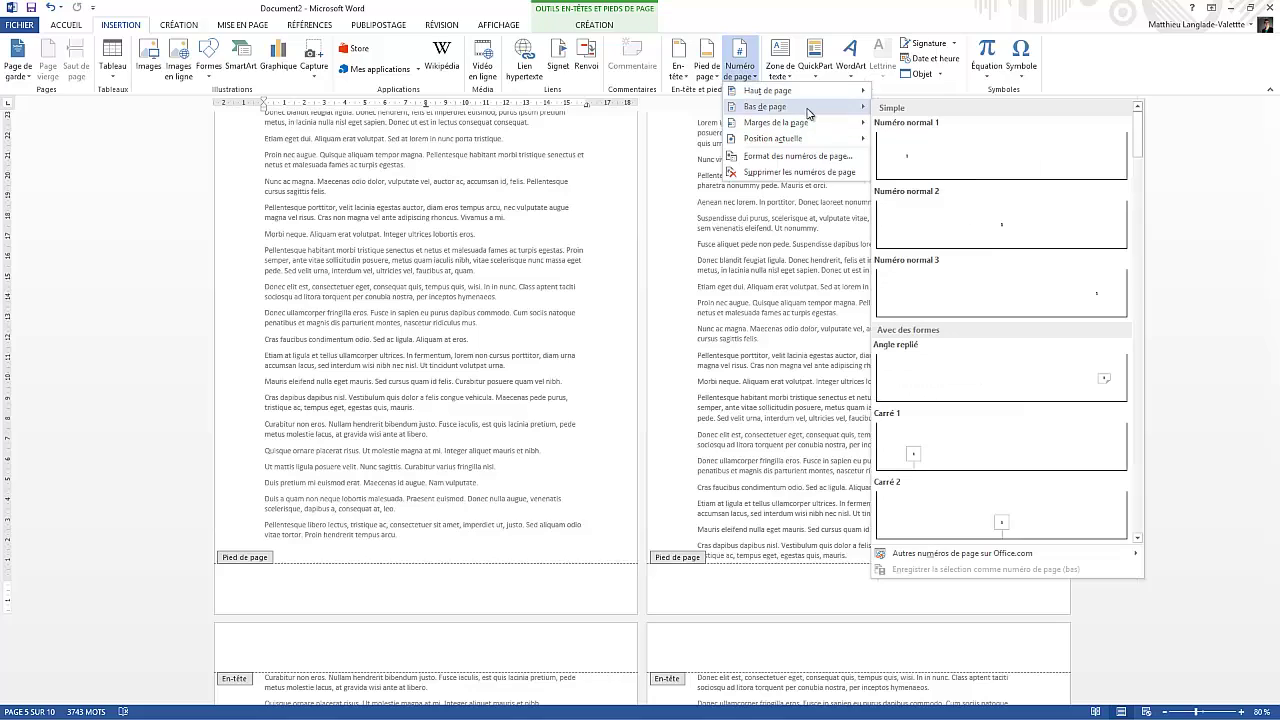
click(910, 152)
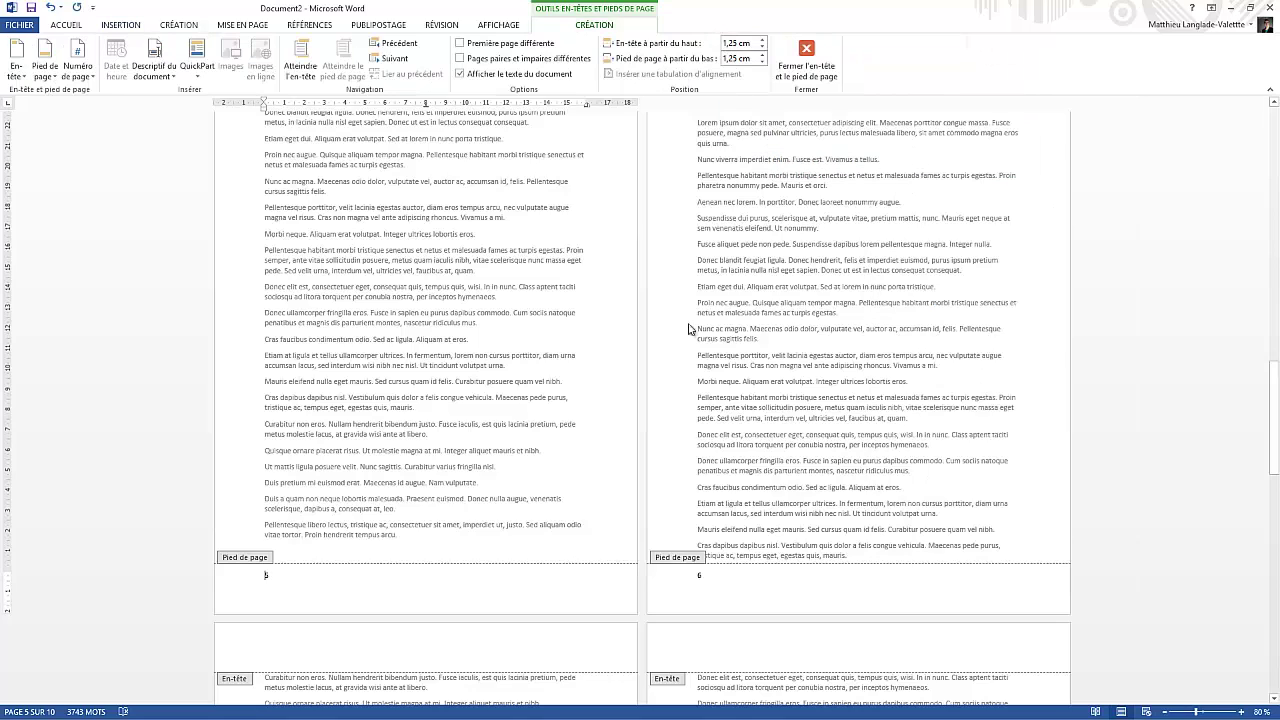
scroll(282, 588, up, 10)
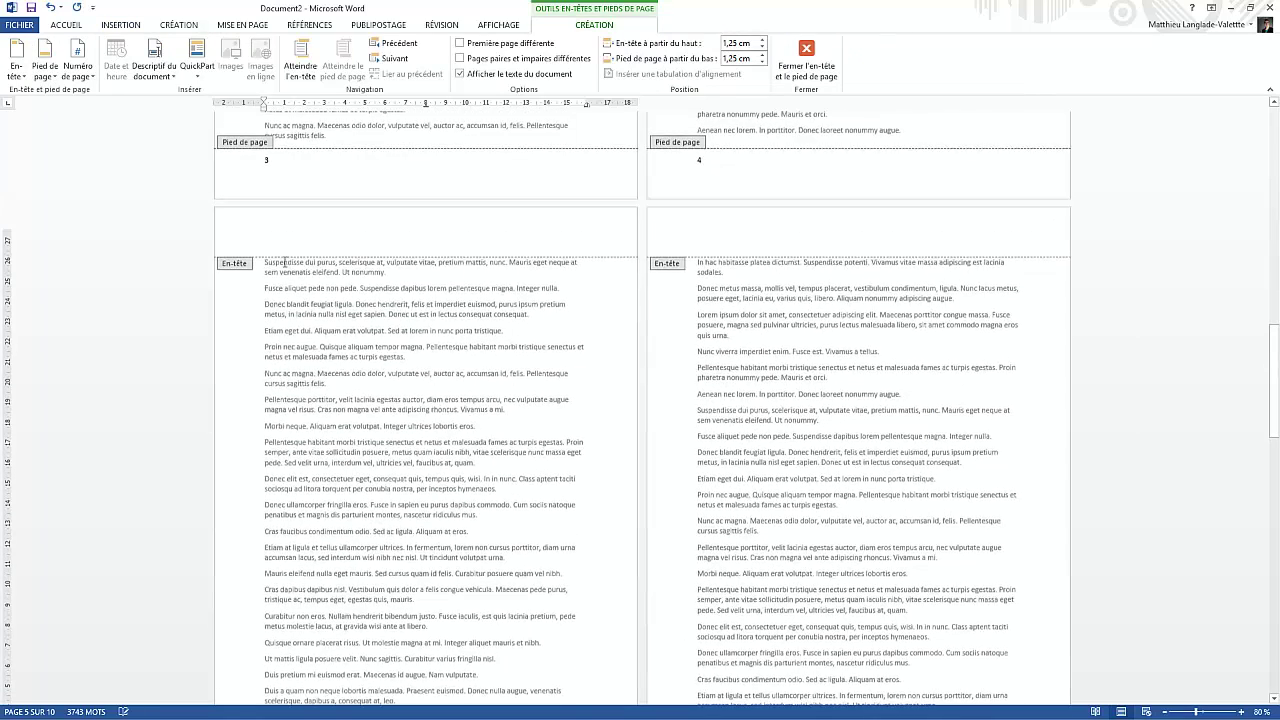
scroll(485, 233, up, 10)
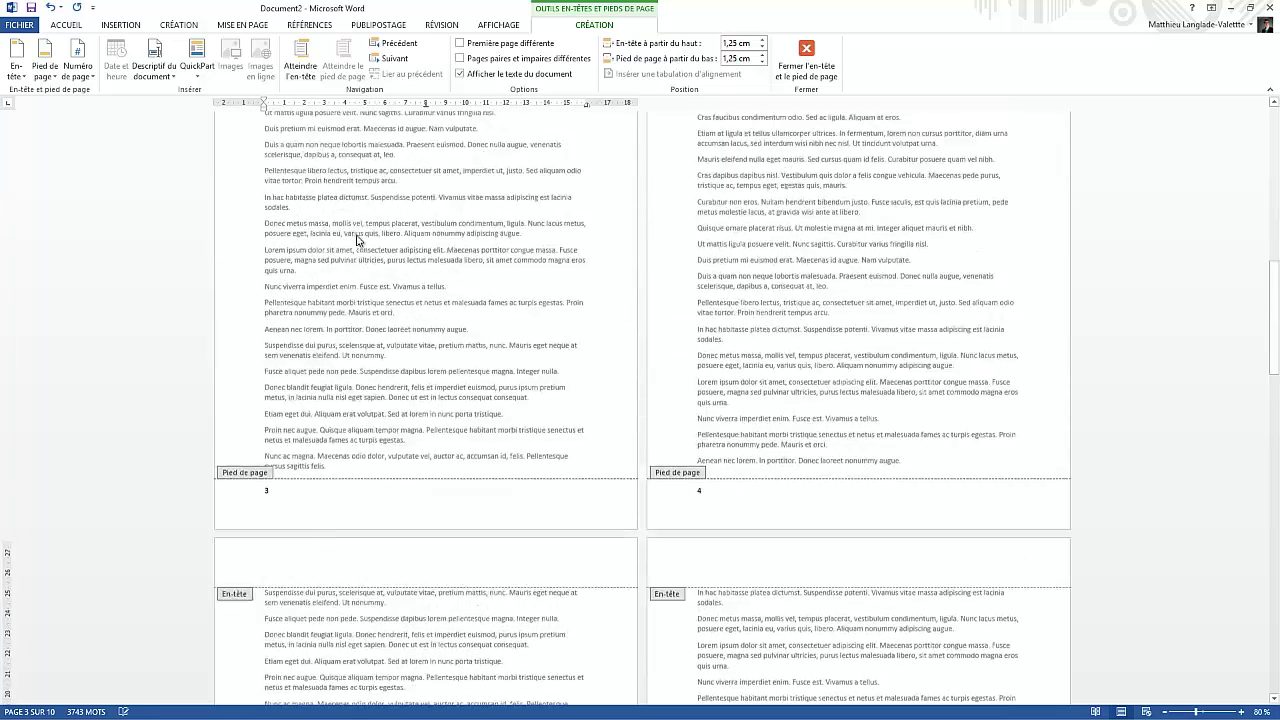
scroll(459, 354, up, 1)
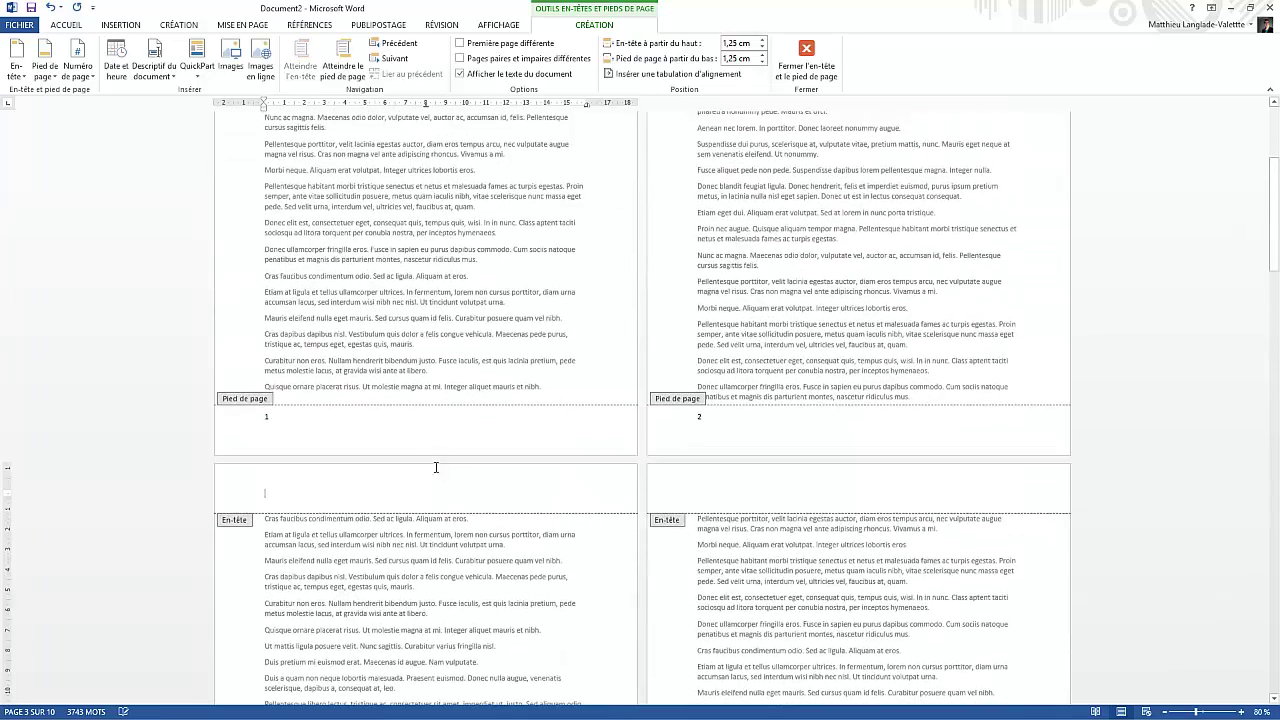
double_click(430, 497)
scroll(430, 497, down, 5)
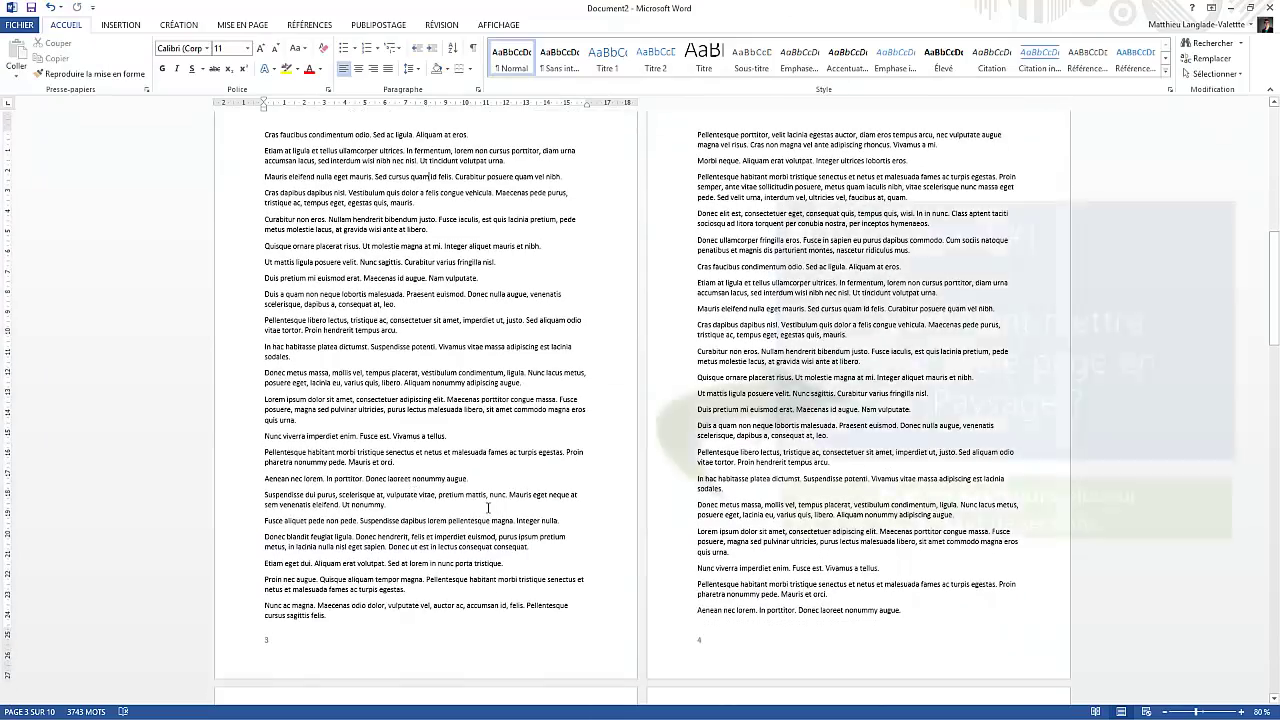
scroll(492, 505, down, 1)
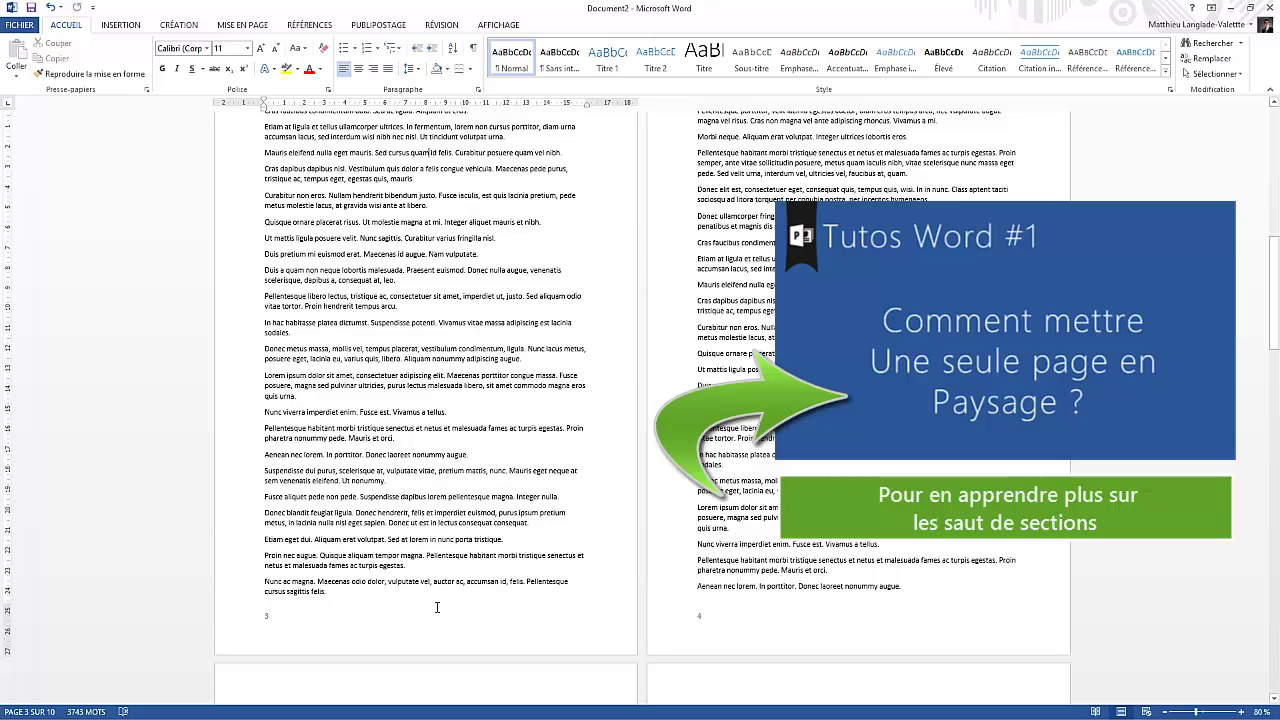
scroll(547, 441, up, 3)
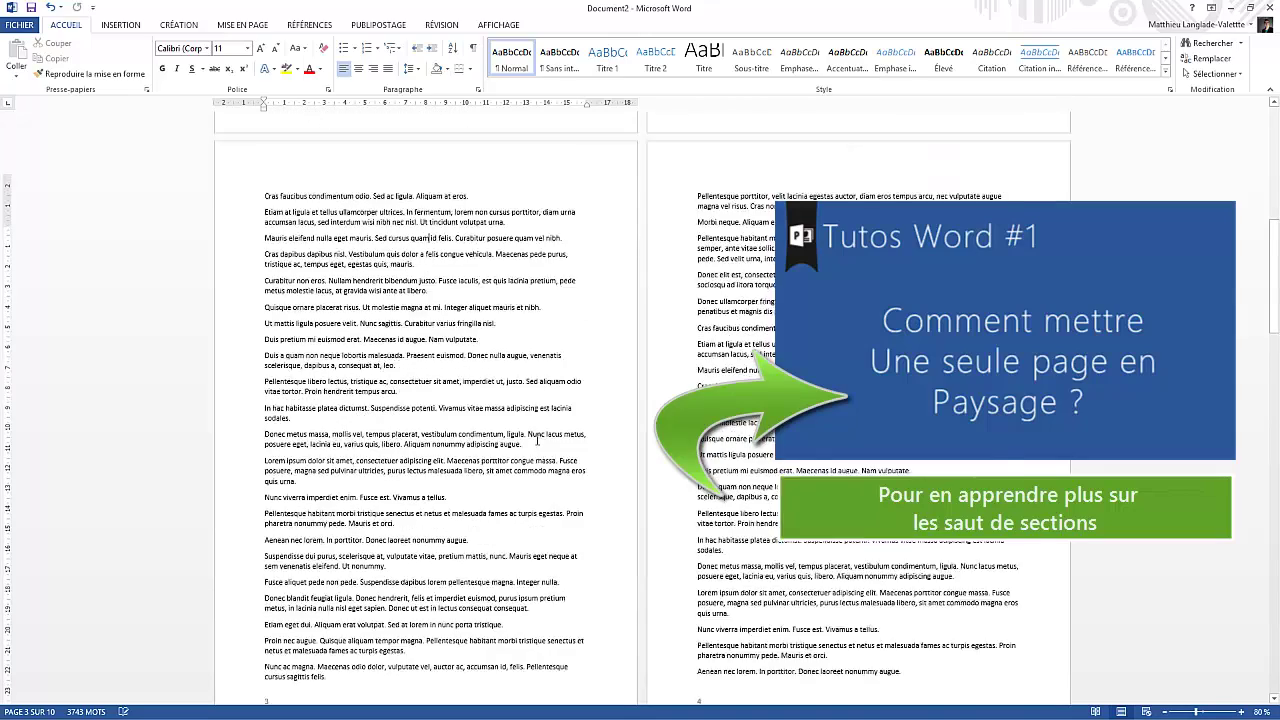
scroll(510, 428, down, 2)
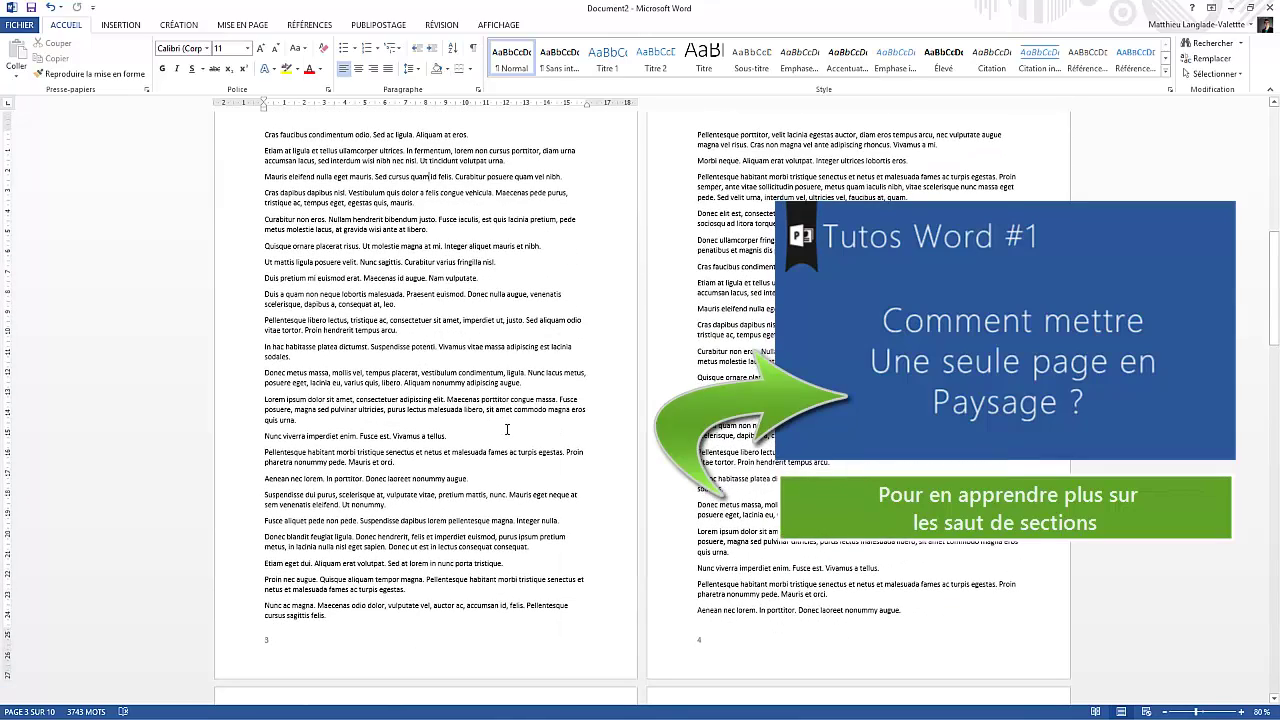
click(318, 646)
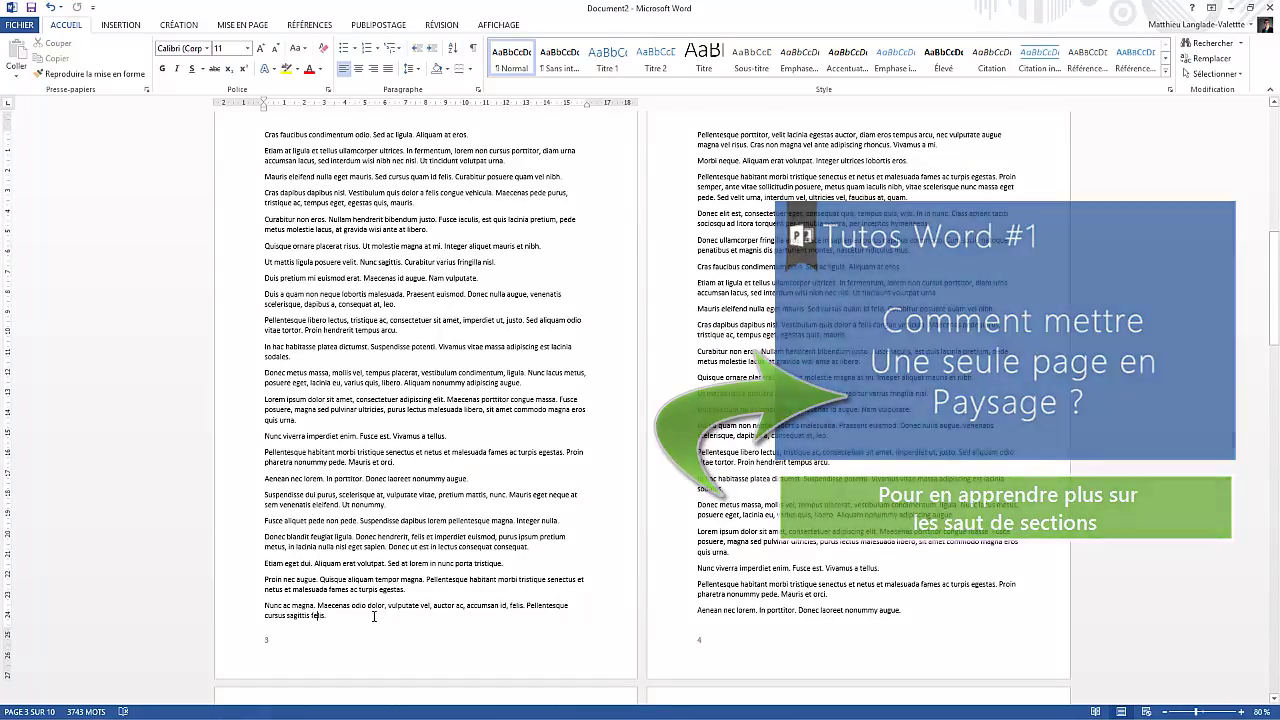
scroll(326, 643, up, 4)
scroll(340, 615, down, 4)
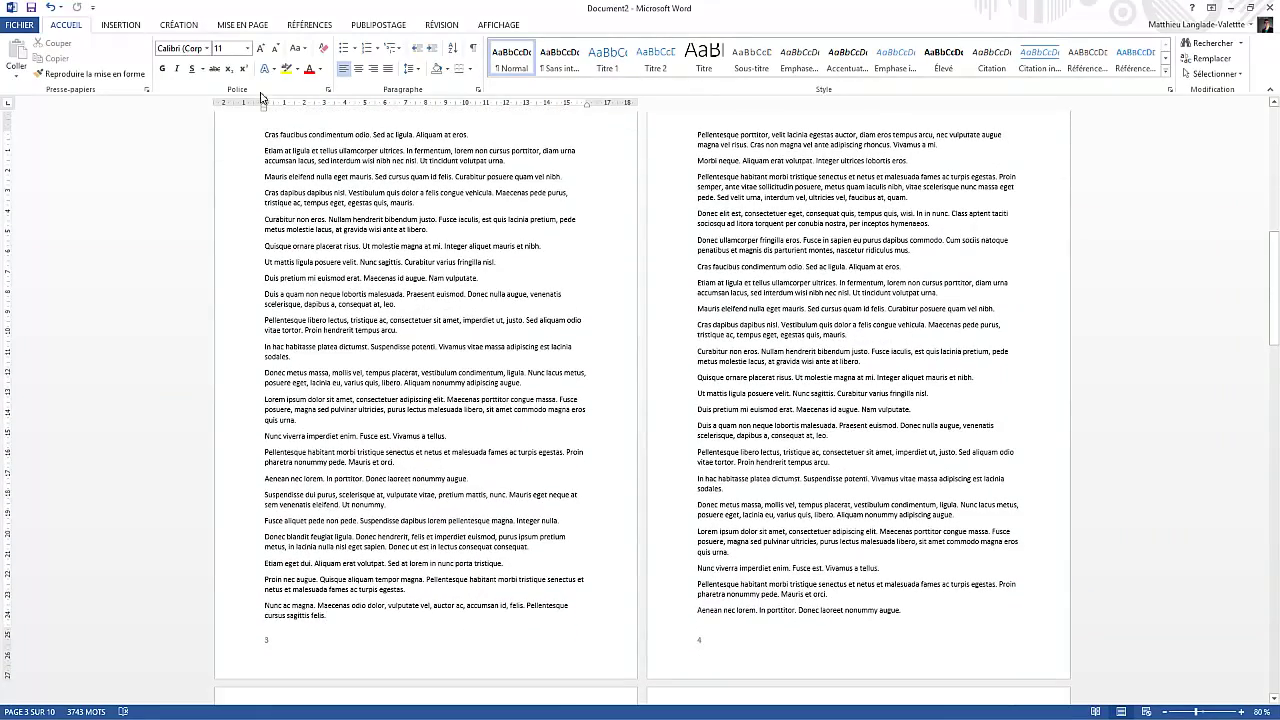
Step: Insert a continuous (Continu) section break at the end of page 3, after the paragraph ending "cursus sagittis felis."
click(264, 27)
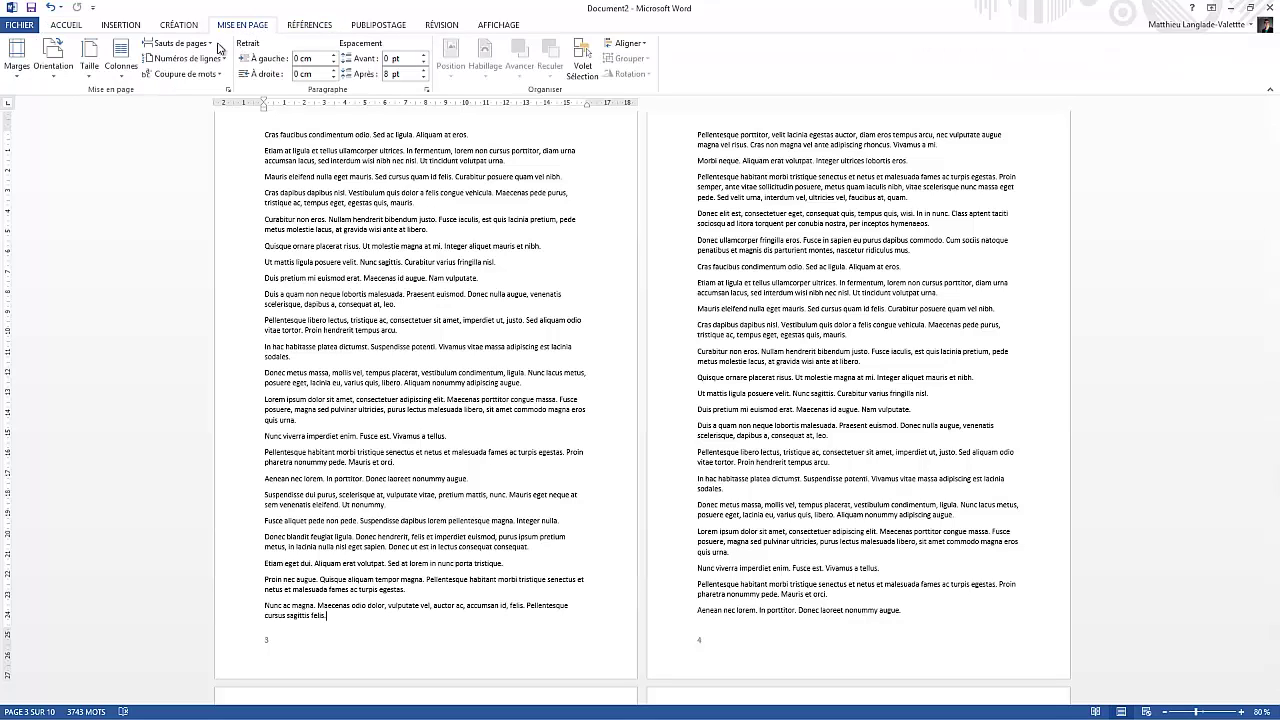
click(185, 43)
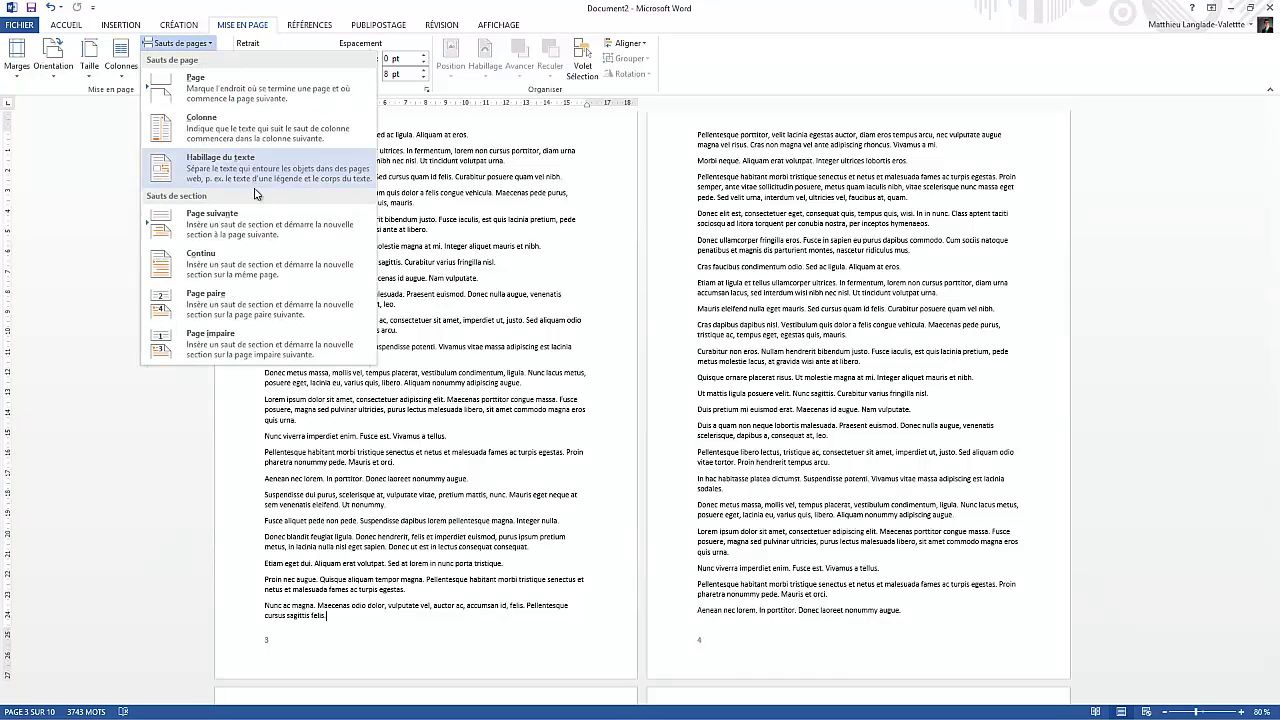
click(243, 268)
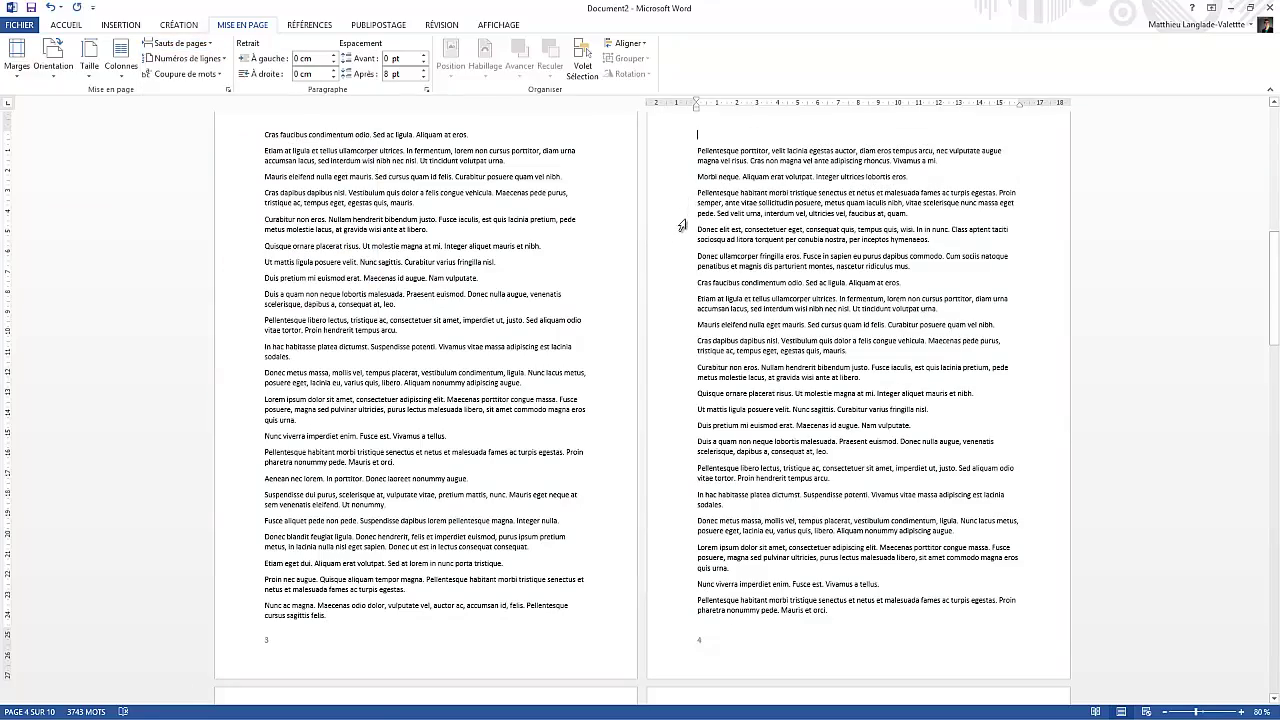
scroll(652, 253, down, 2)
scroll(652, 253, down, 1)
scroll(686, 241, up, 3)
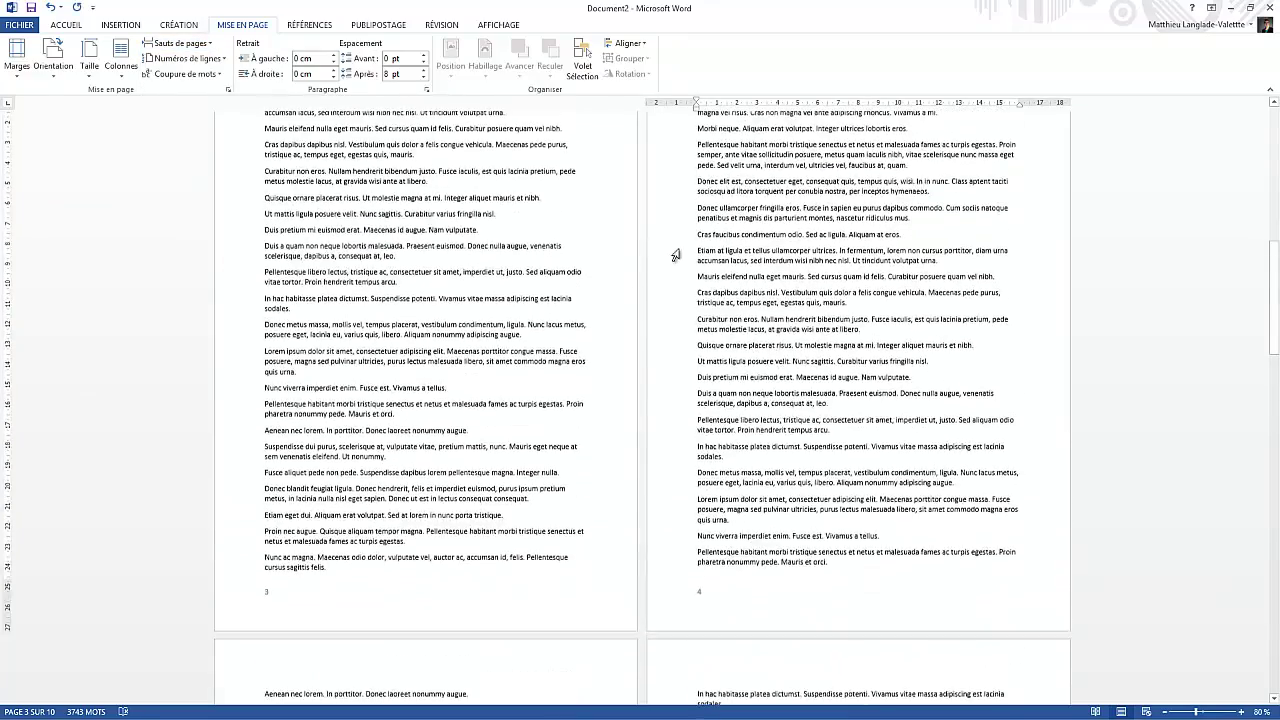
Step: Show the formatting marks to check the section break at the end of page 3, and hide them again
click(713, 178)
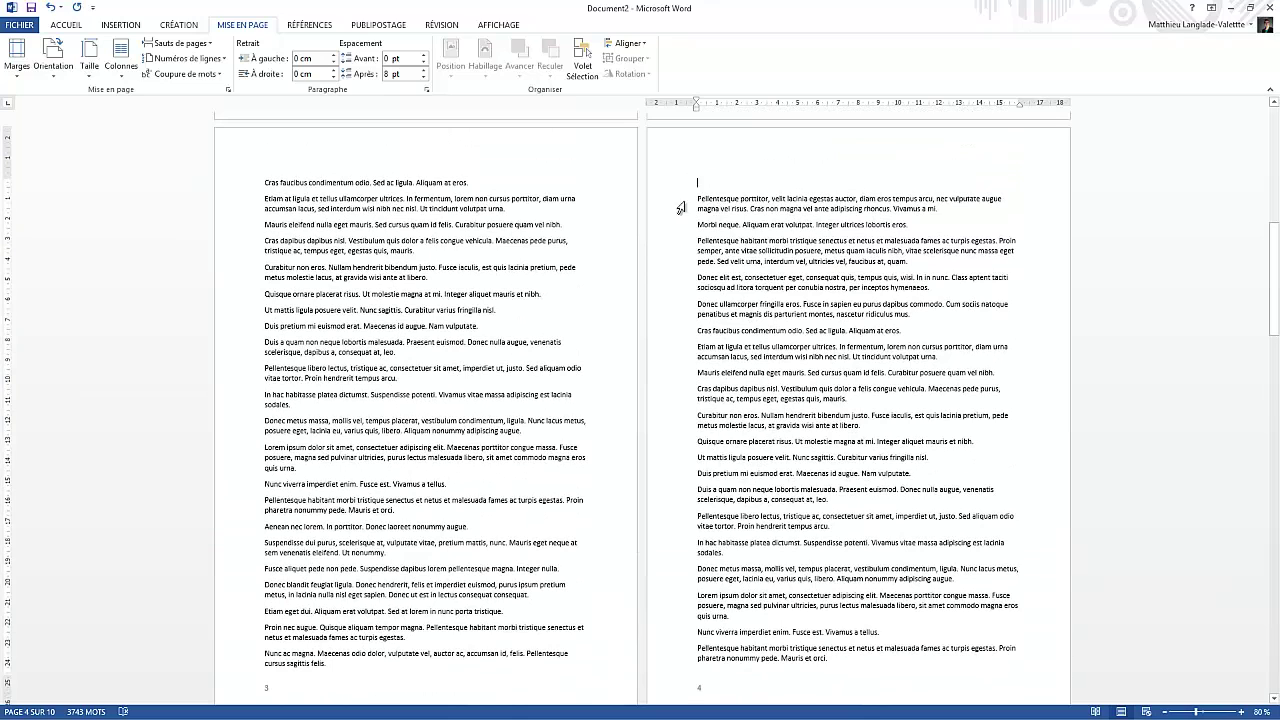
scroll(586, 343, down, 1)
click(70, 28)
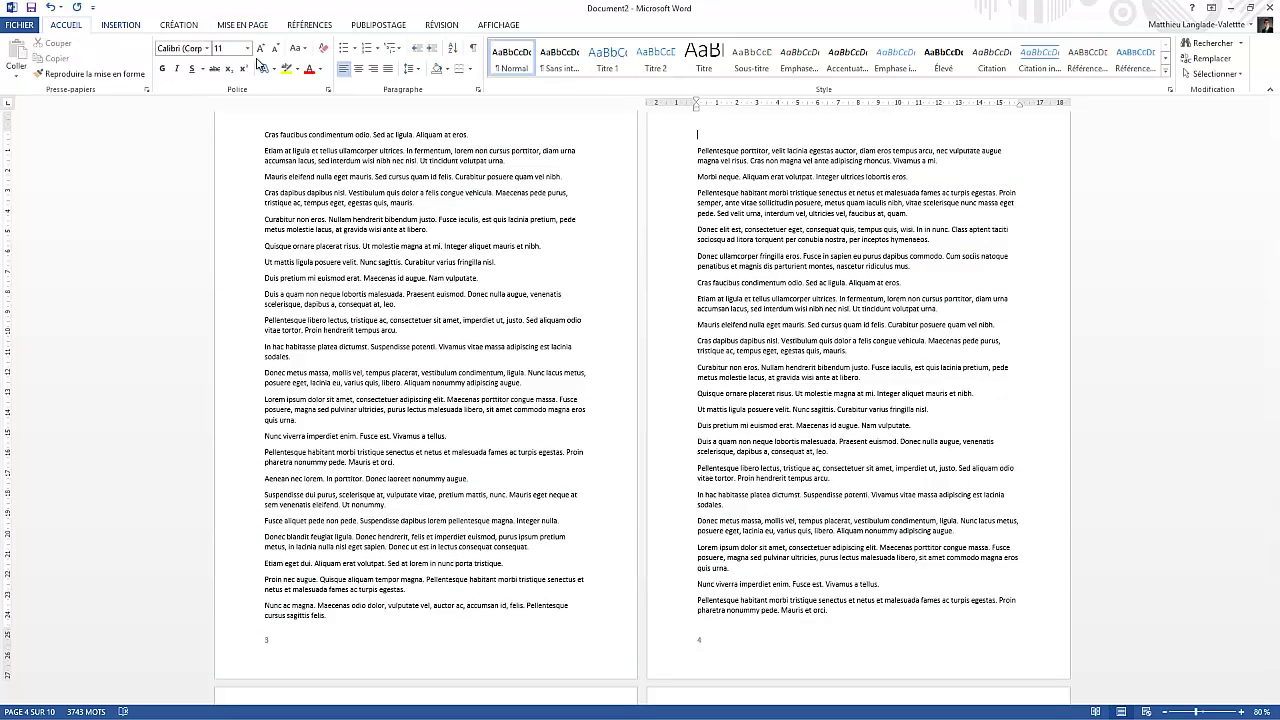
click(471, 52)
scroll(277, 637, down, 1)
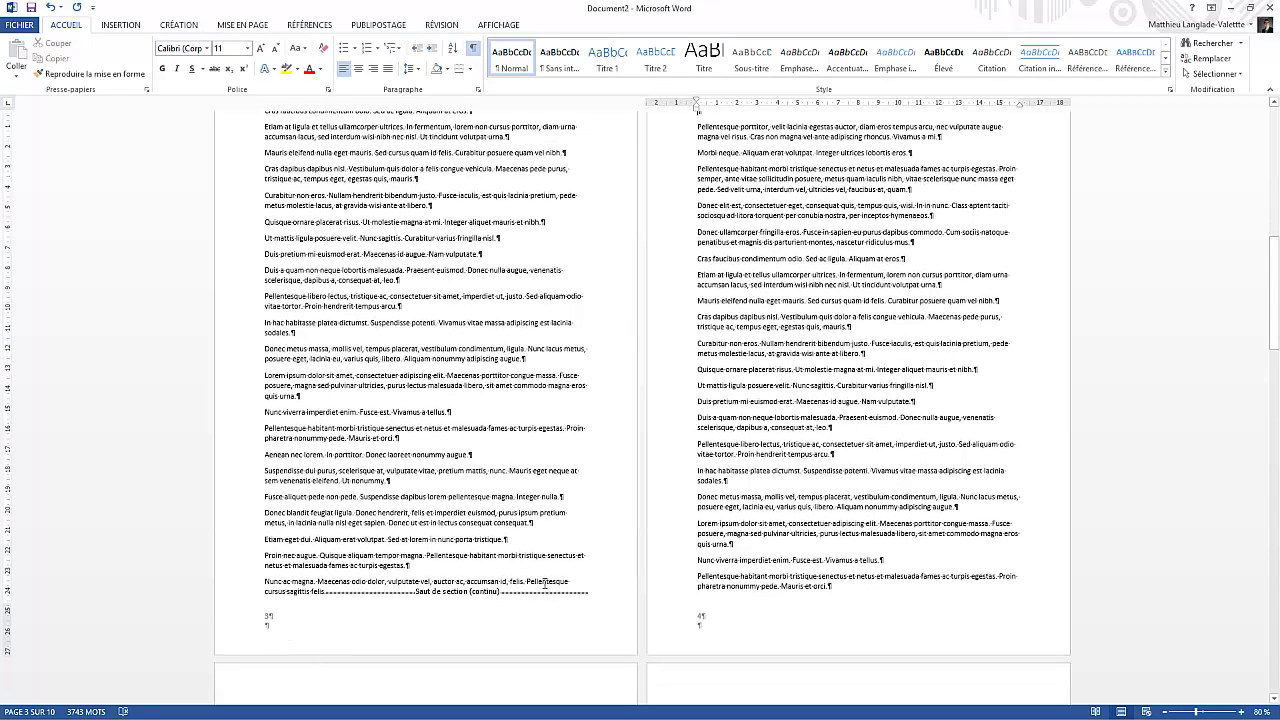
click(471, 48)
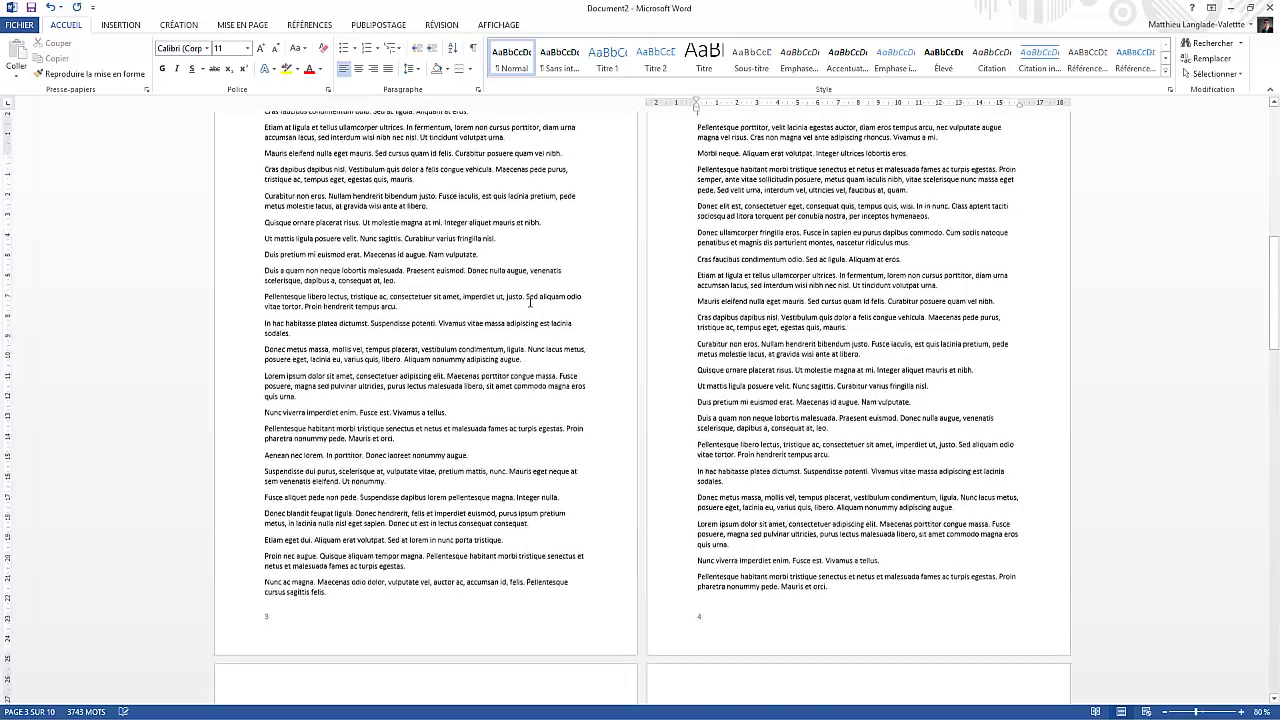
Step: Open the Section 2 footer on page 4 and unlink it from the previous section
scroll(530, 302, up, 3)
scroll(530, 302, down, 4)
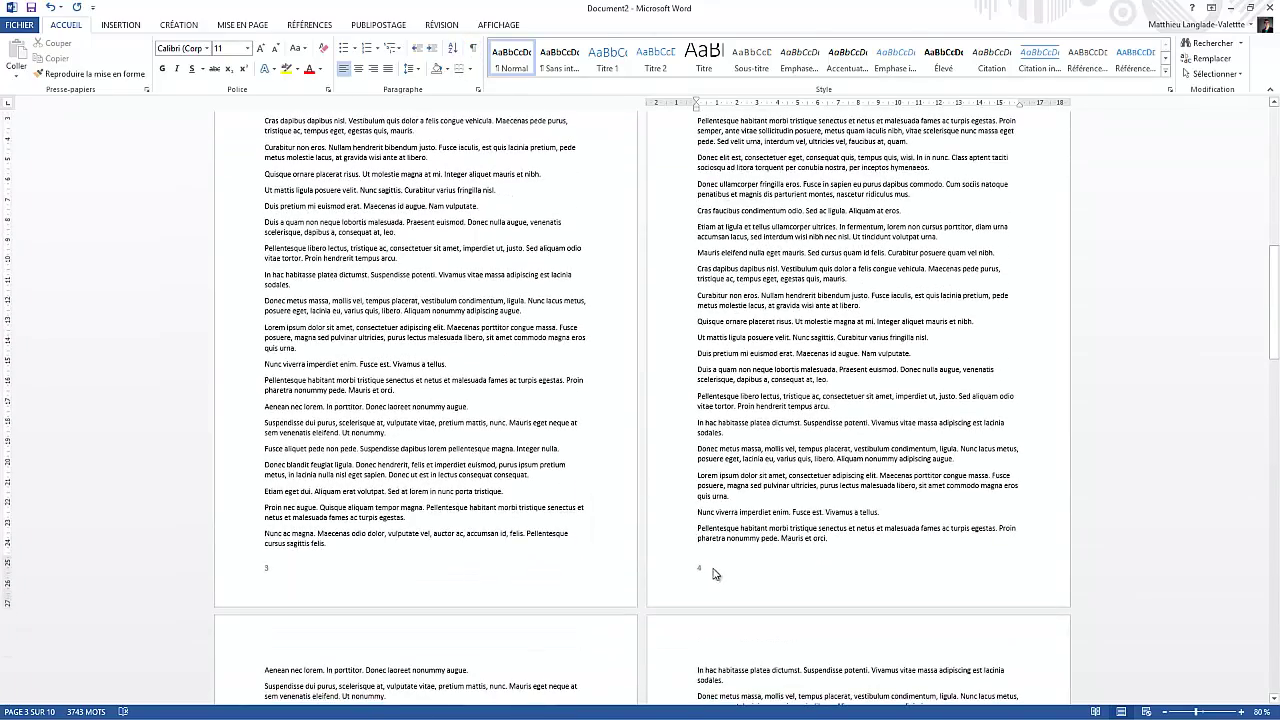
double_click(714, 568)
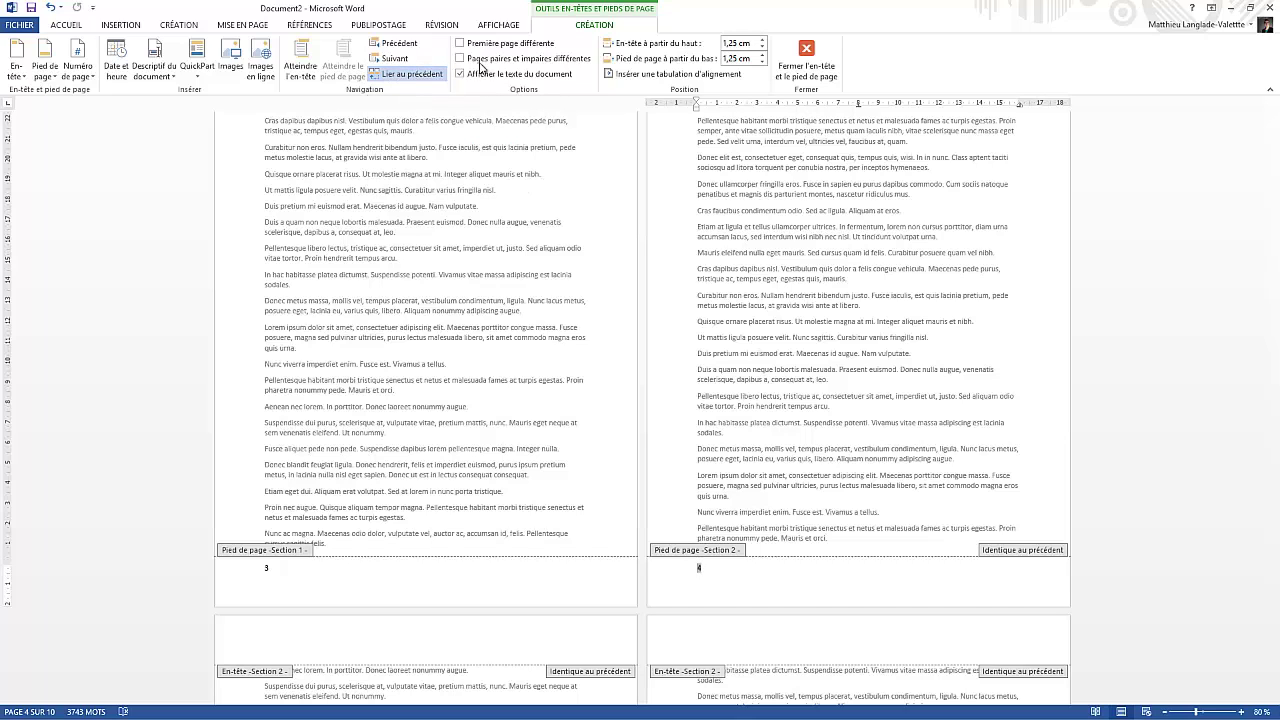
click(405, 73)
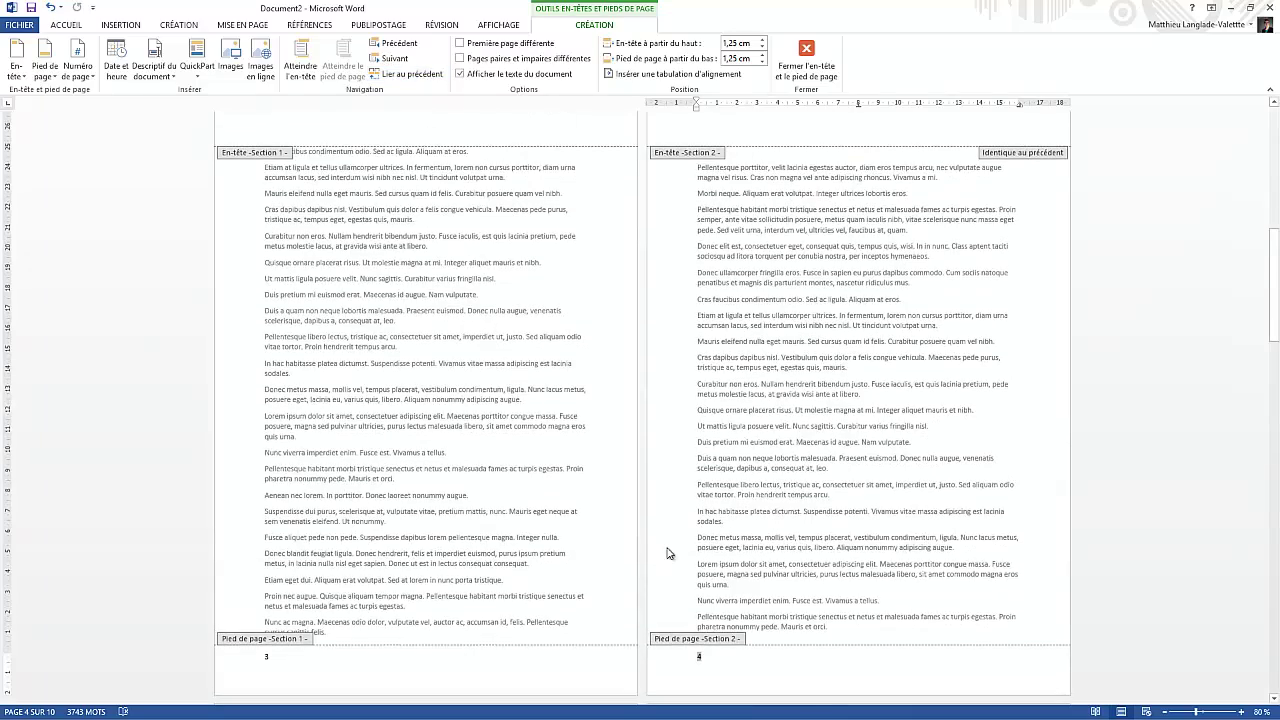
scroll(700, 600, down, 2)
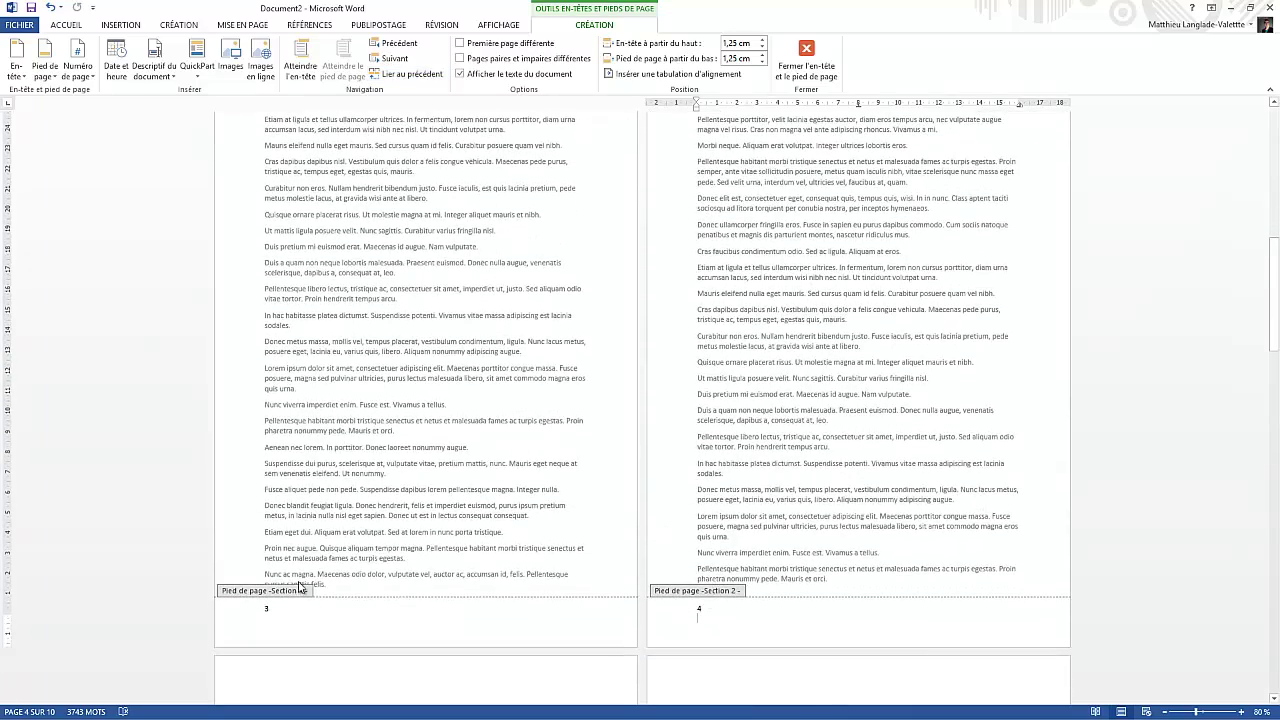
Step: Remove the page numbers from the Section 1 footer, starting from the footer on page 3
scroll(306, 600, up, 8)
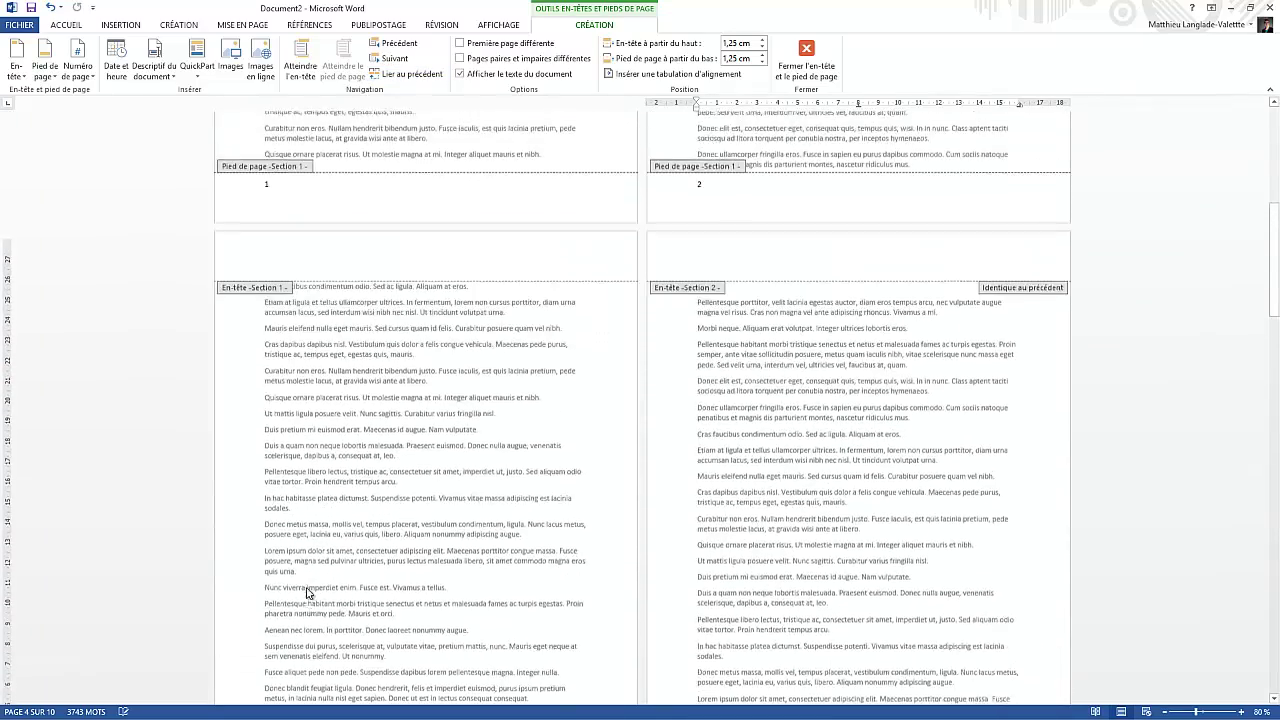
scroll(717, 646, down, 8)
click(414, 607)
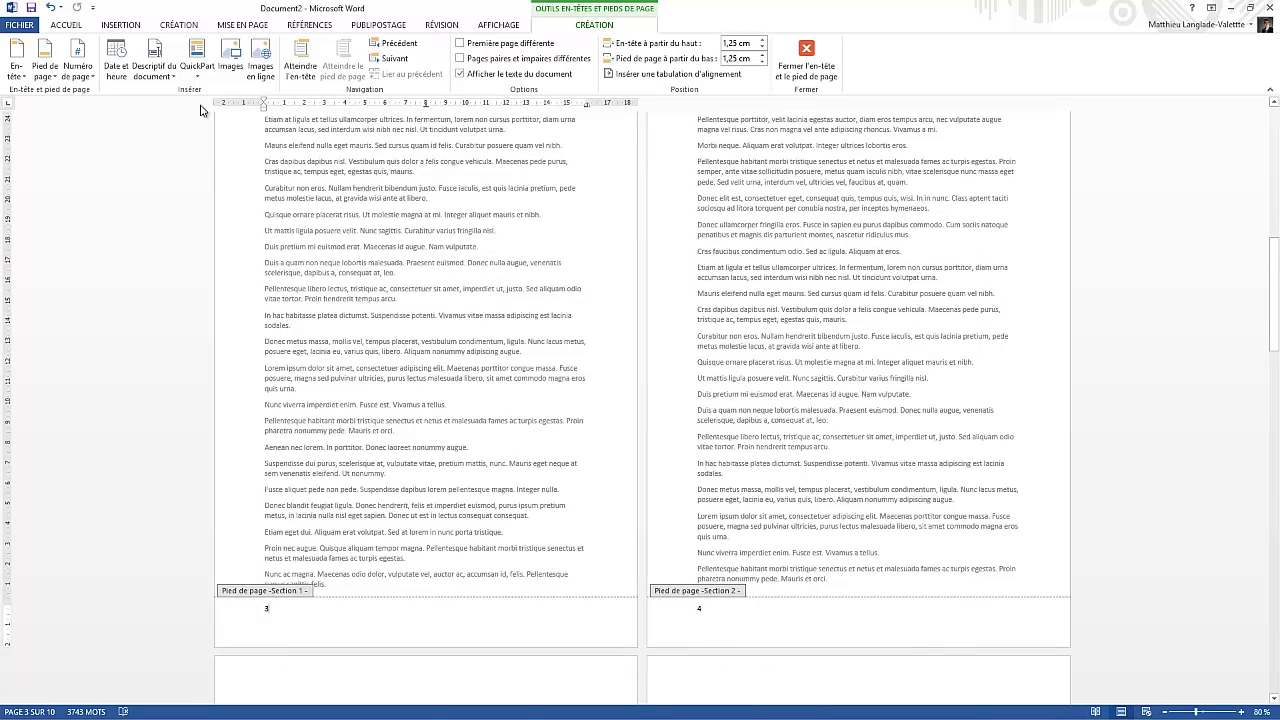
click(128, 26)
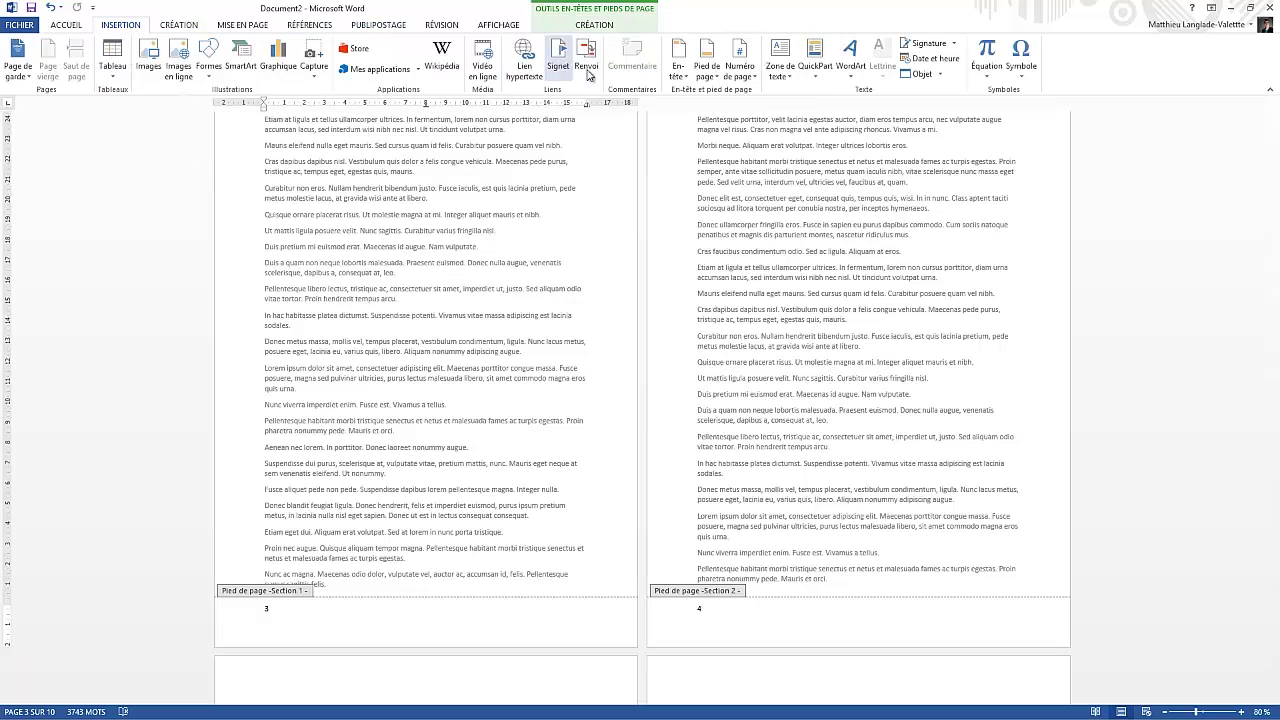
click(740, 62)
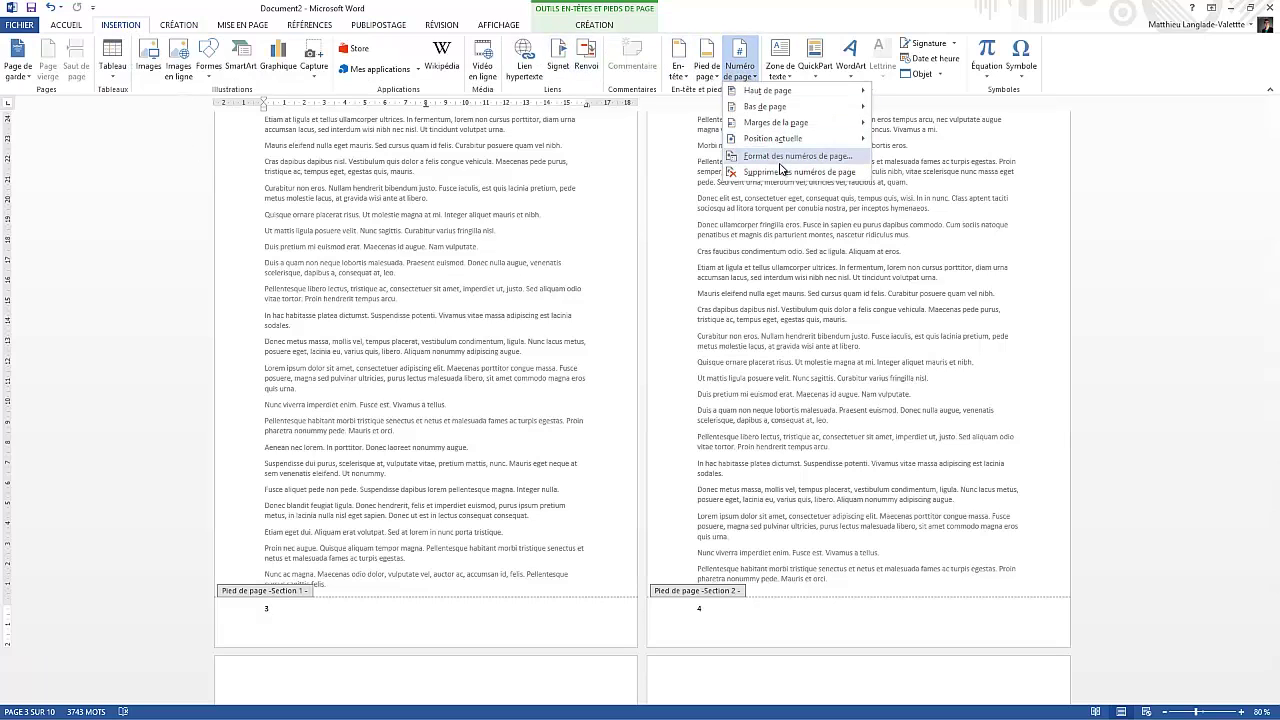
click(784, 172)
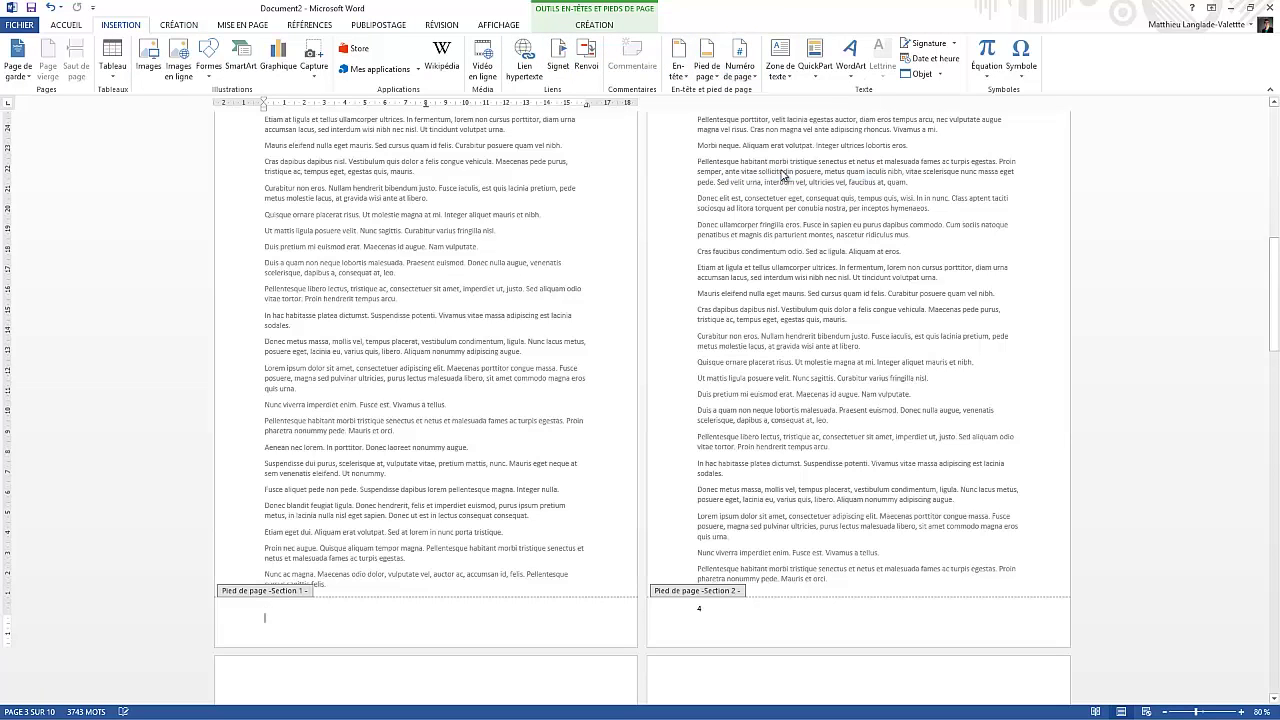
Step: Compare the page numbering in the Section 1 footers with that in the Section 2 footers
scroll(357, 243, up, 3)
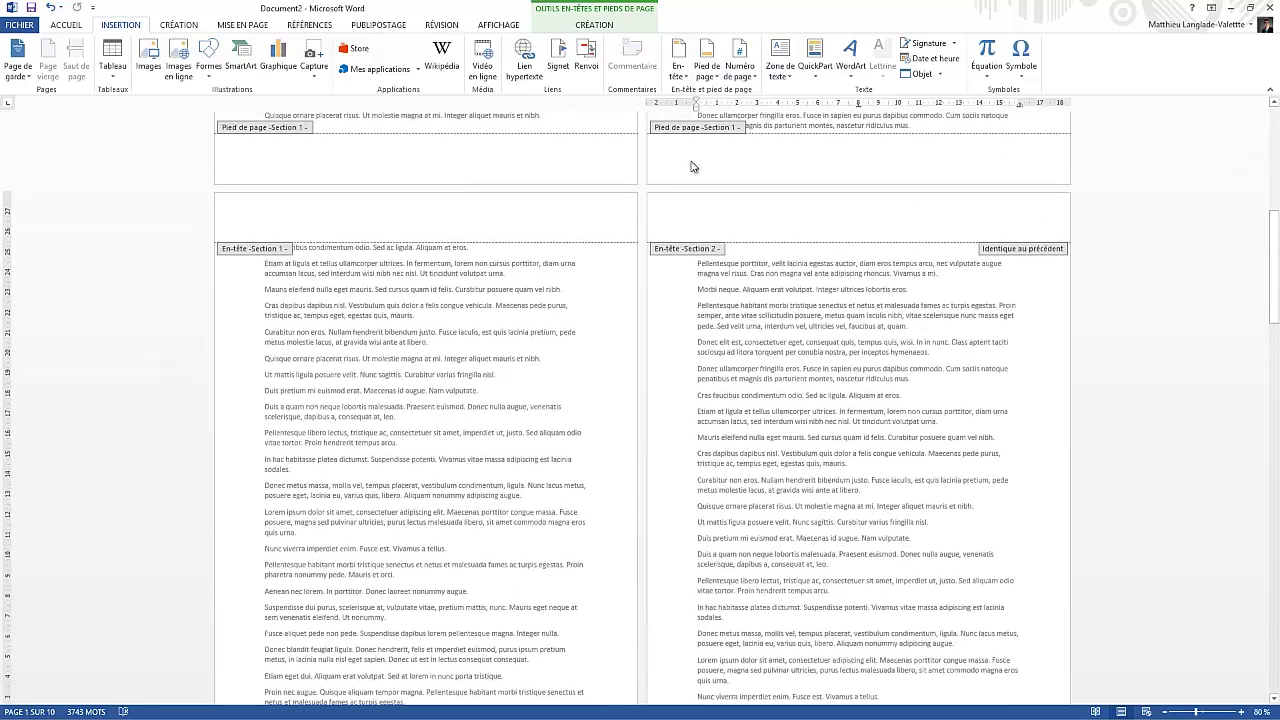
scroll(736, 348, down, 3)
scroll(600, 250, up, 3)
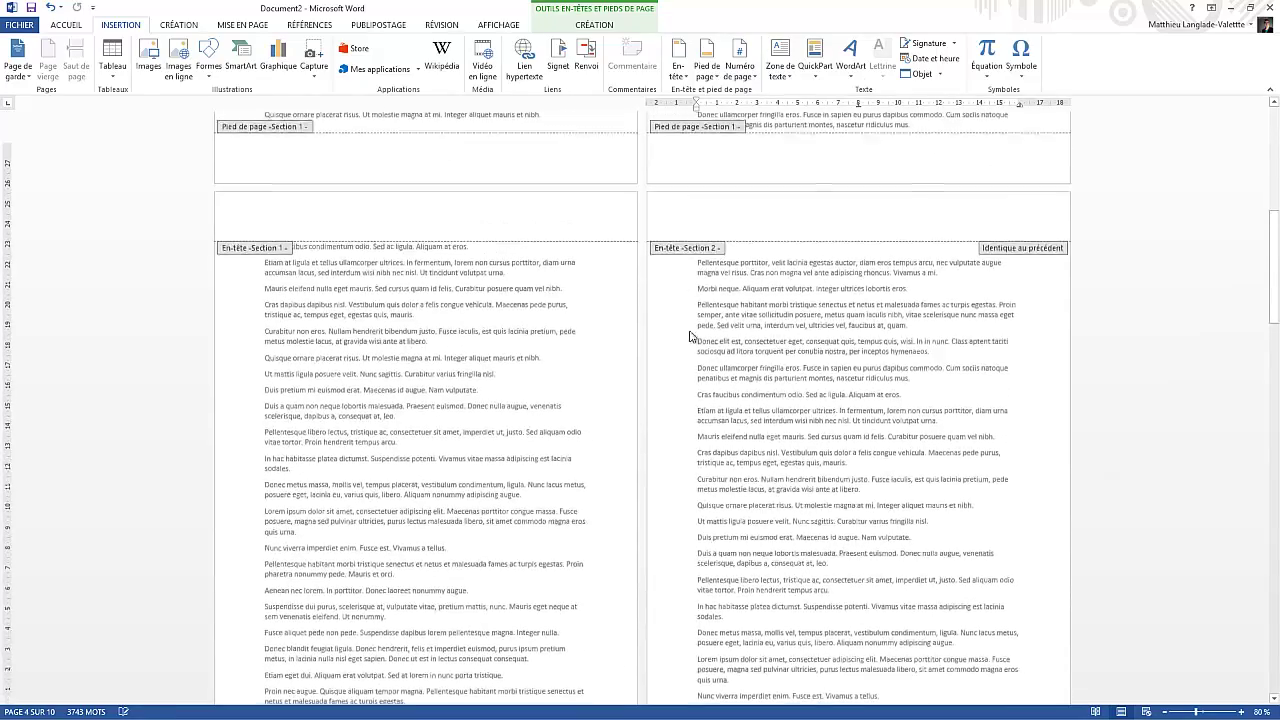
scroll(740, 560, down, 3)
scroll(725, 619, down, 1)
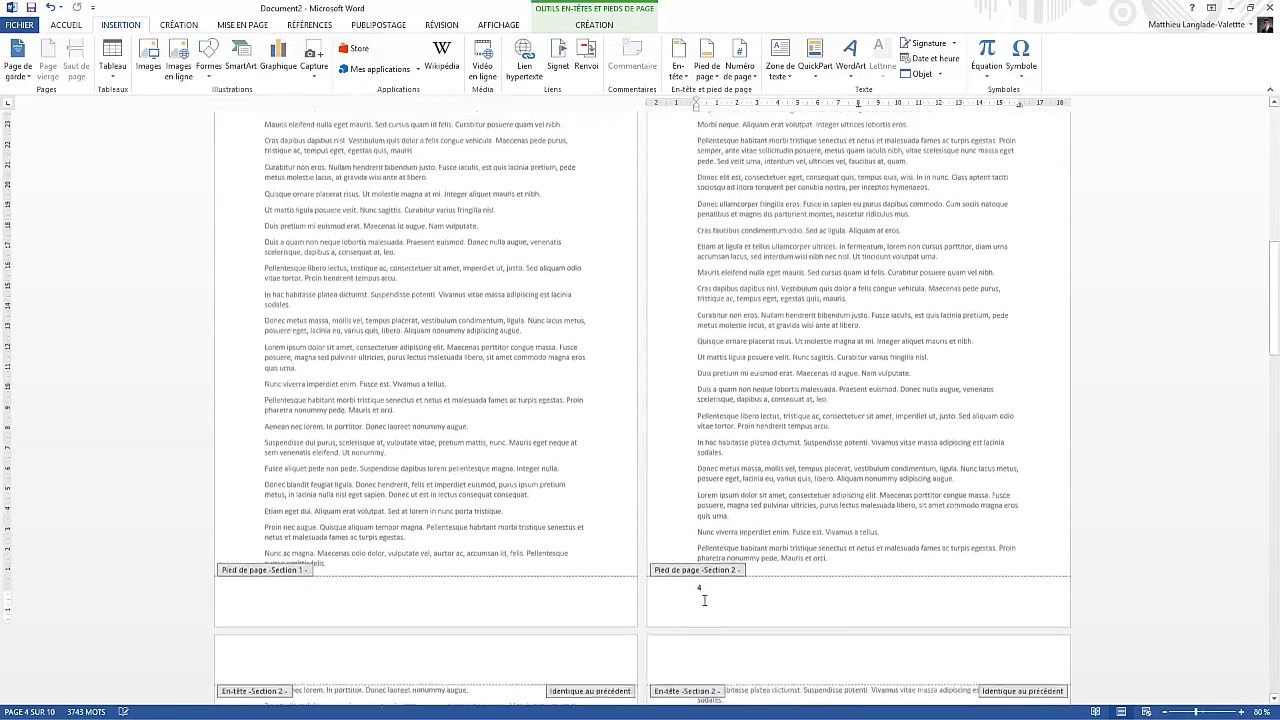
scroll(700, 520, down, 11)
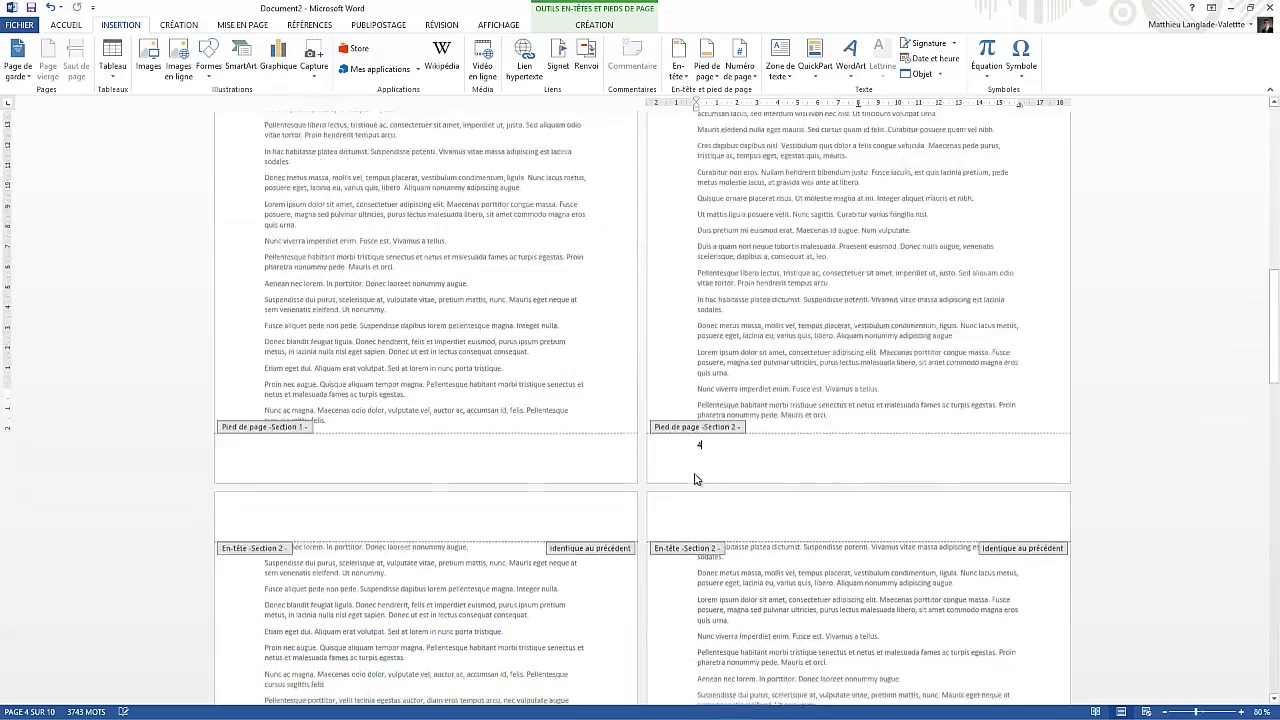
scroll(678, 467, down, 12)
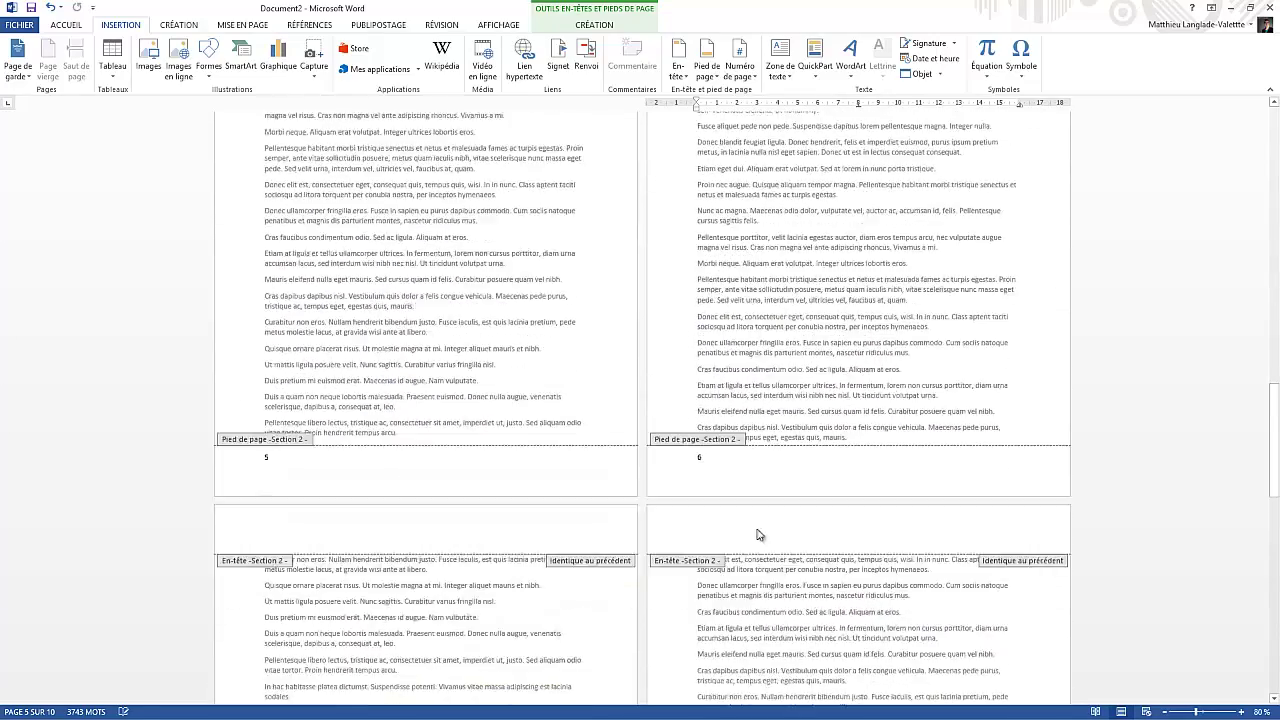
scroll(758, 534, up, 12)
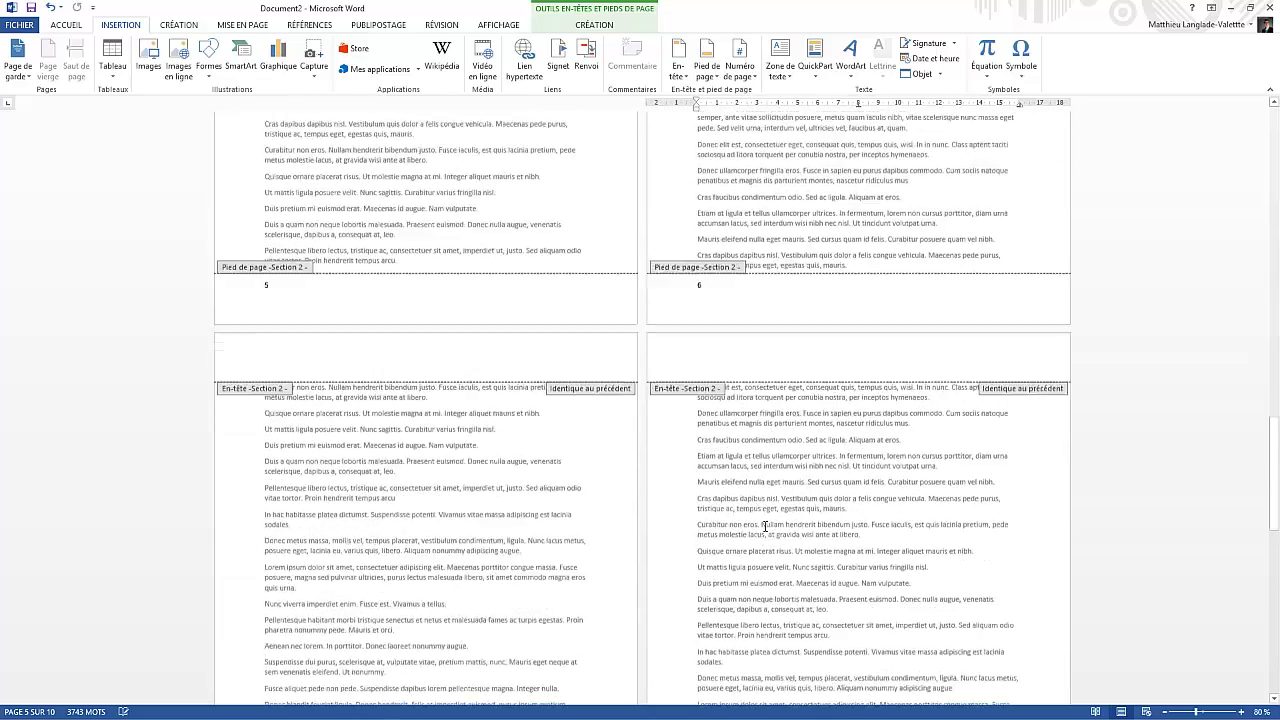
scroll(690, 193, up, 10)
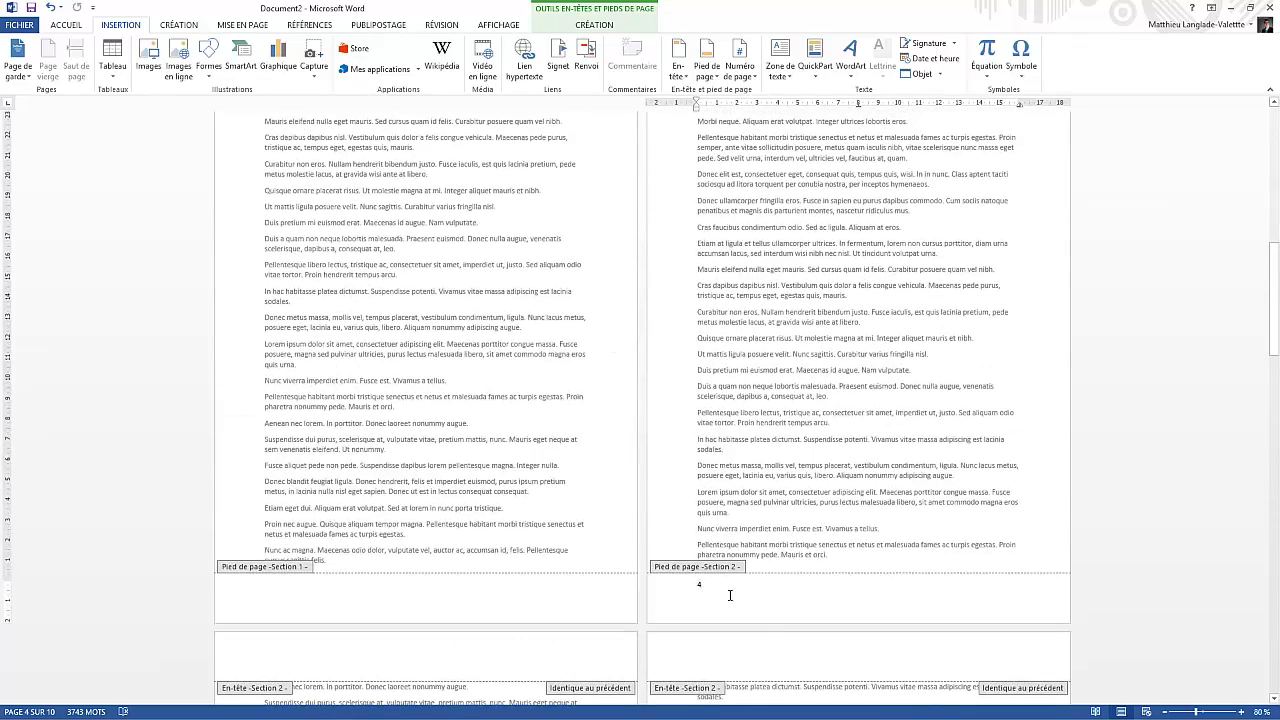
Step: Set the Section 2 page numbering to start at 1 and check the numbers in its footers
click(729, 594)
click(746, 78)
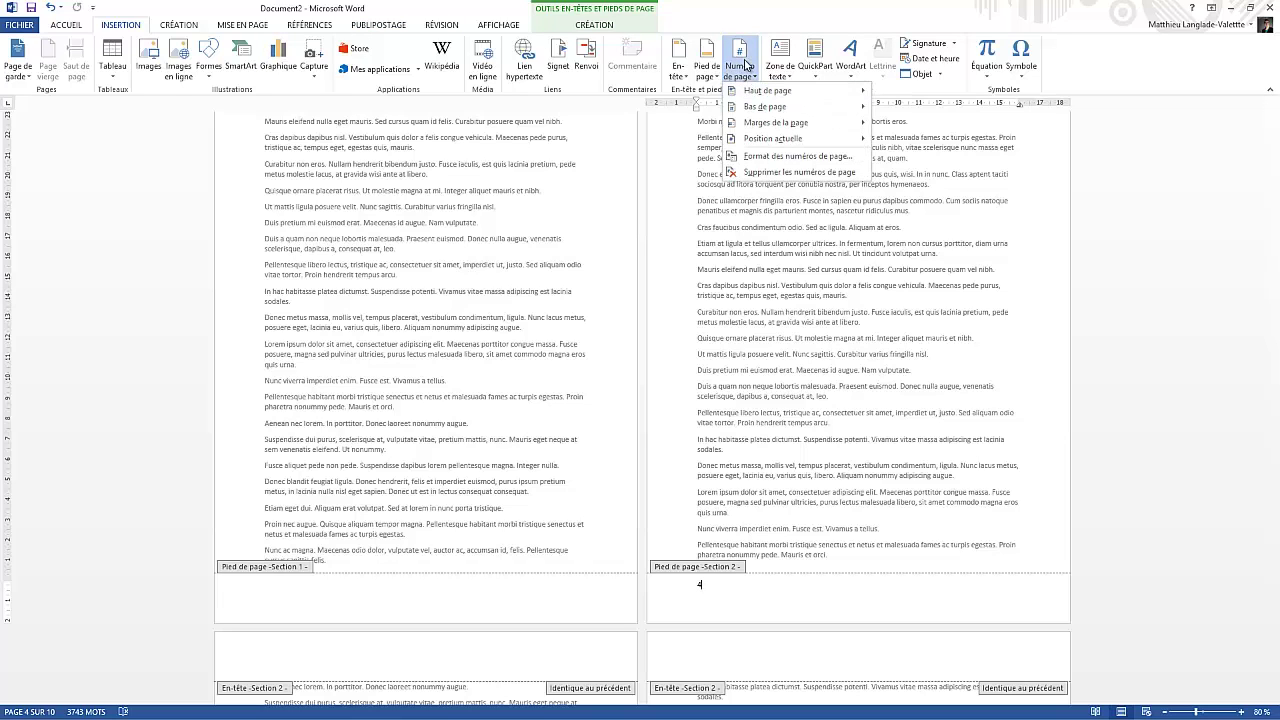
click(799, 157)
drag(640, 220, 536, 180)
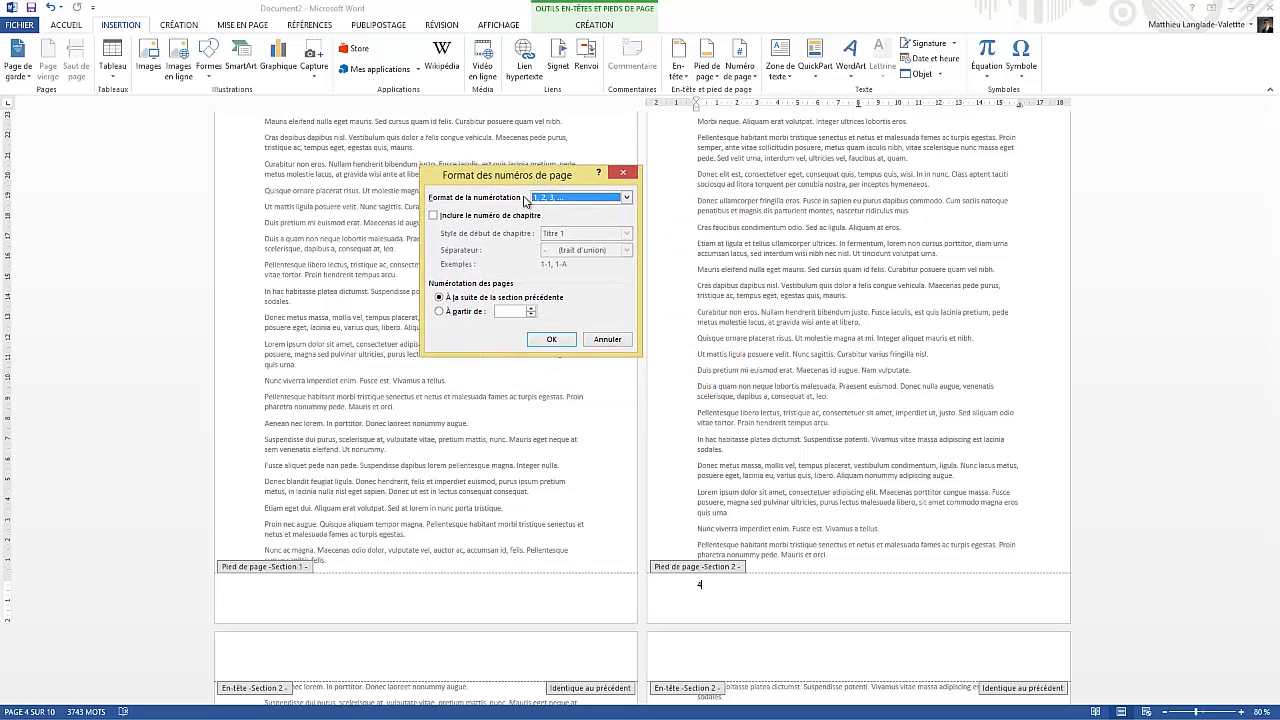
click(462, 314)
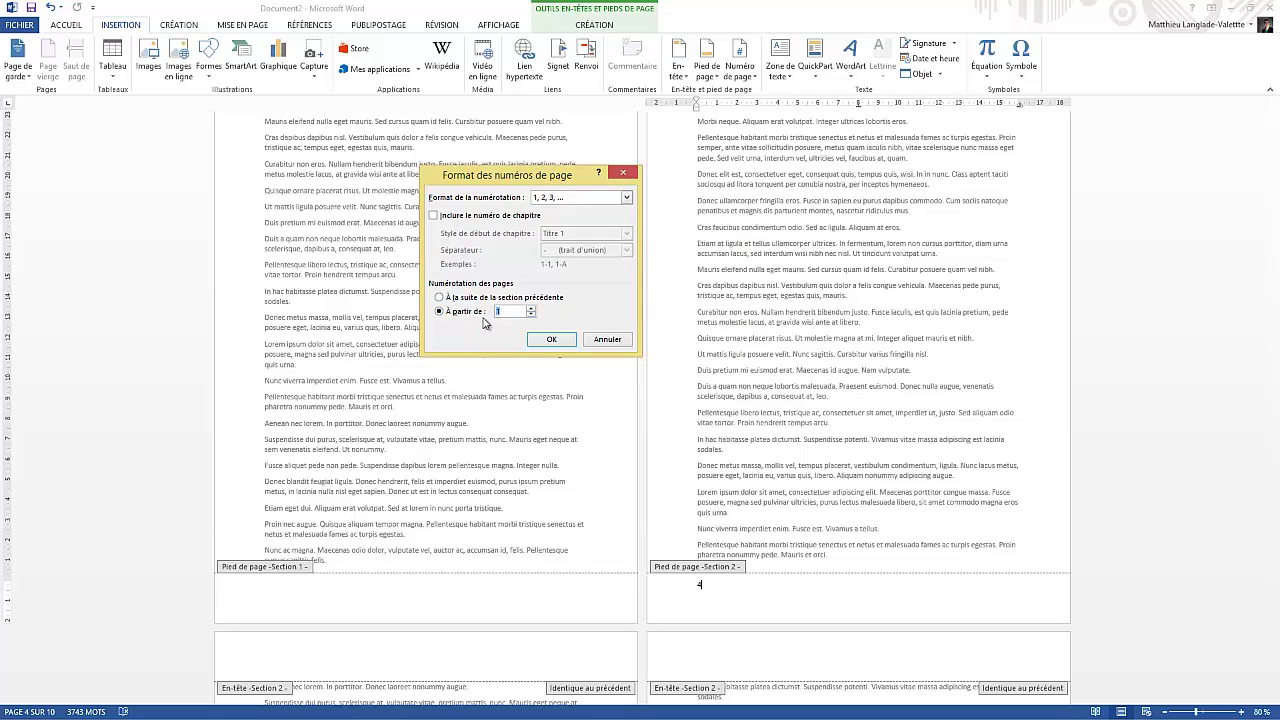
click(556, 341)
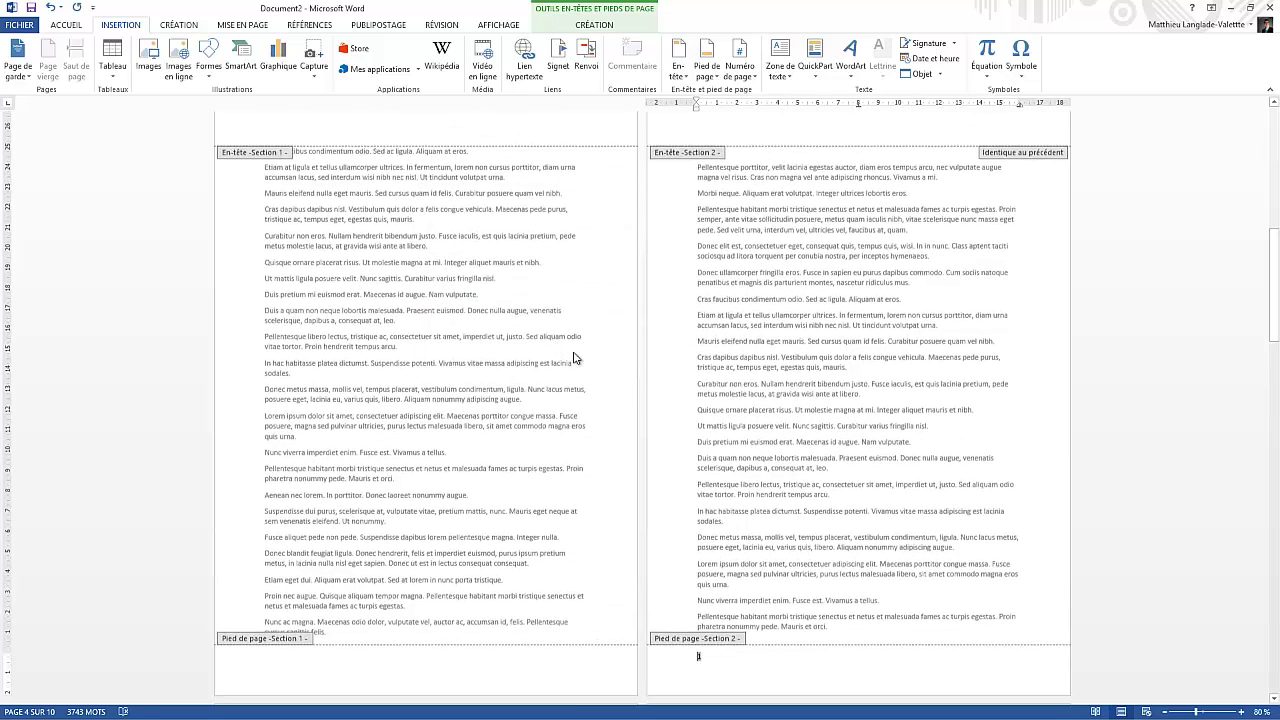
scroll(700, 594, down, 4)
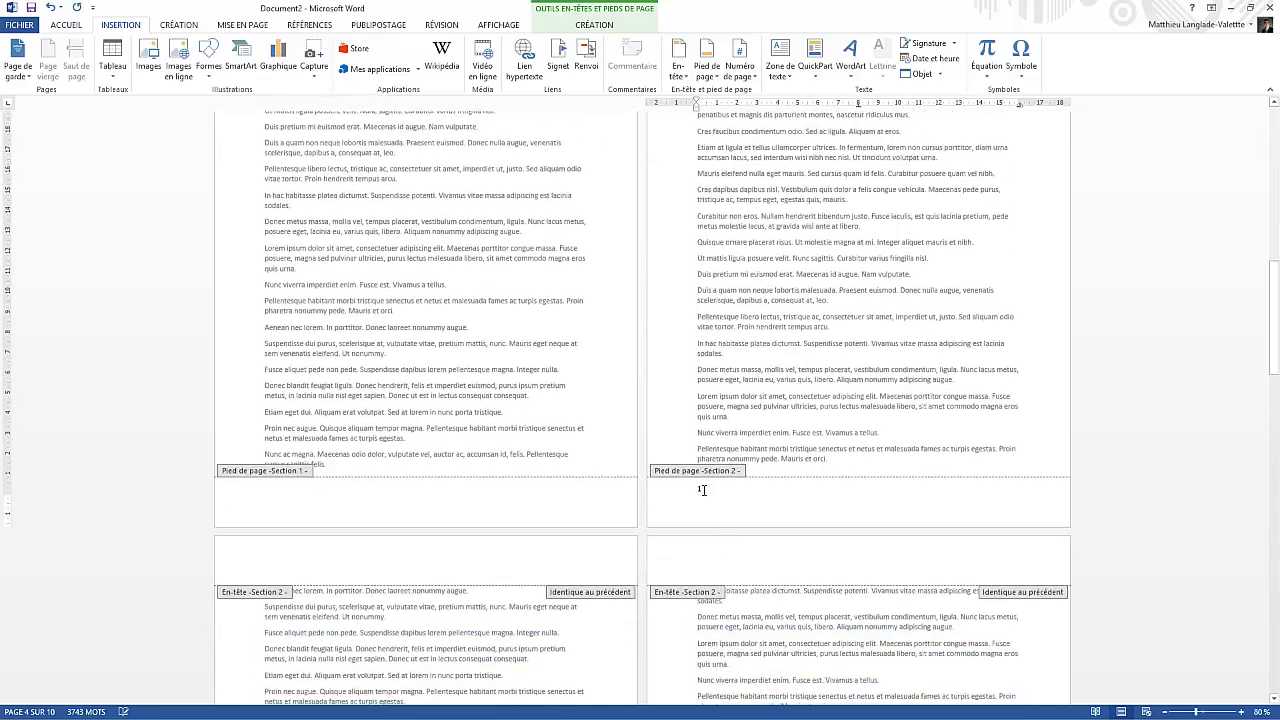
scroll(702, 489, down, 2)
scroll(690, 405, down, 2)
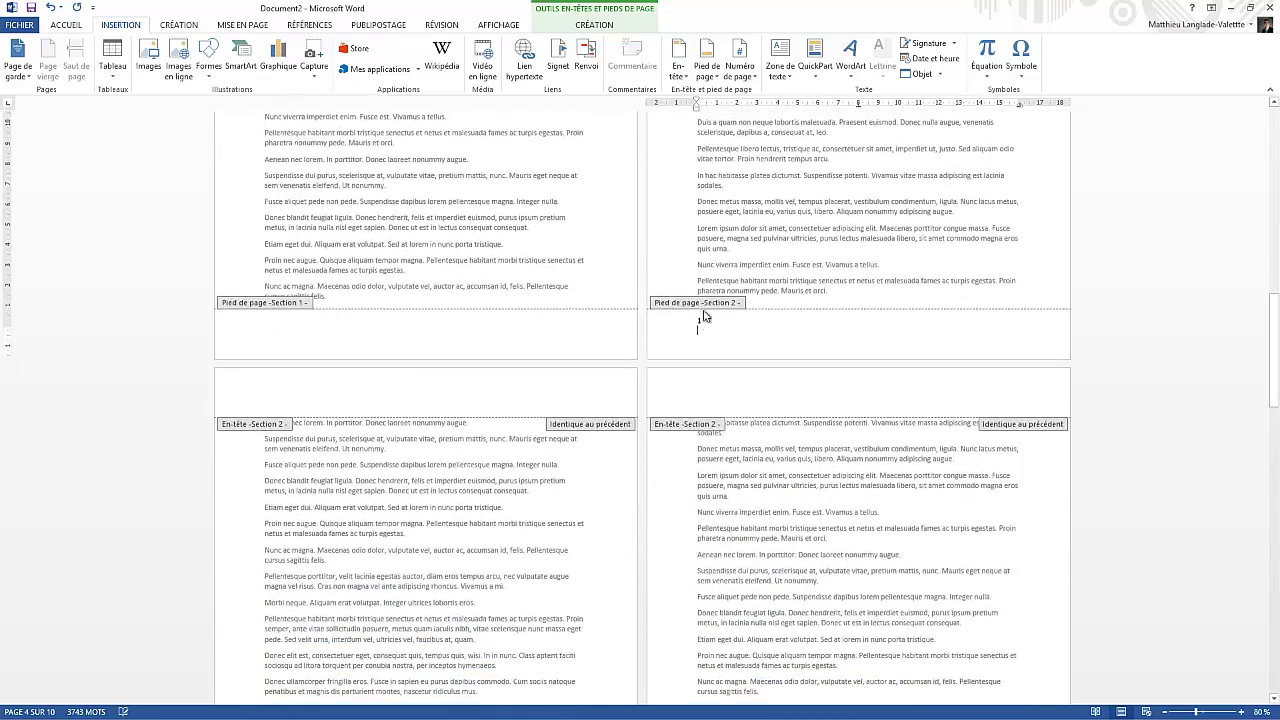
scroll(614, 408, down, 6)
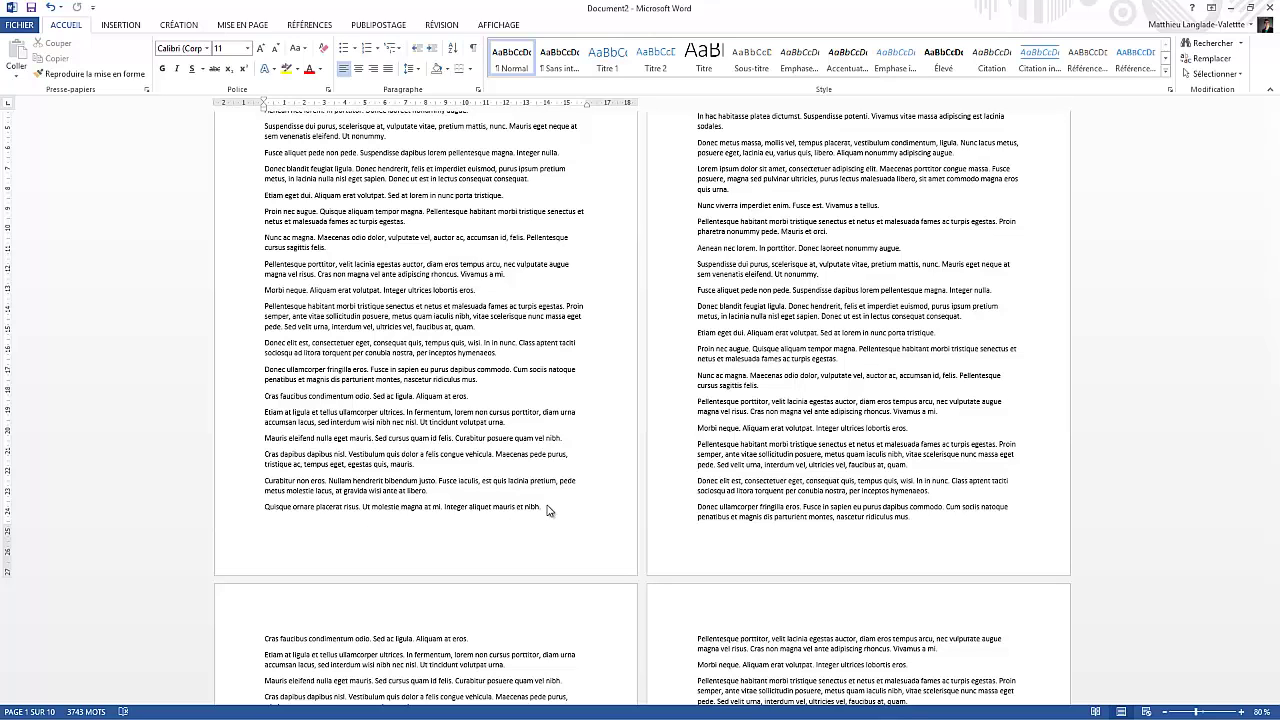
Step: Open the page 1 footer and enable the different first page option (Première page différente)
double_click(340, 557)
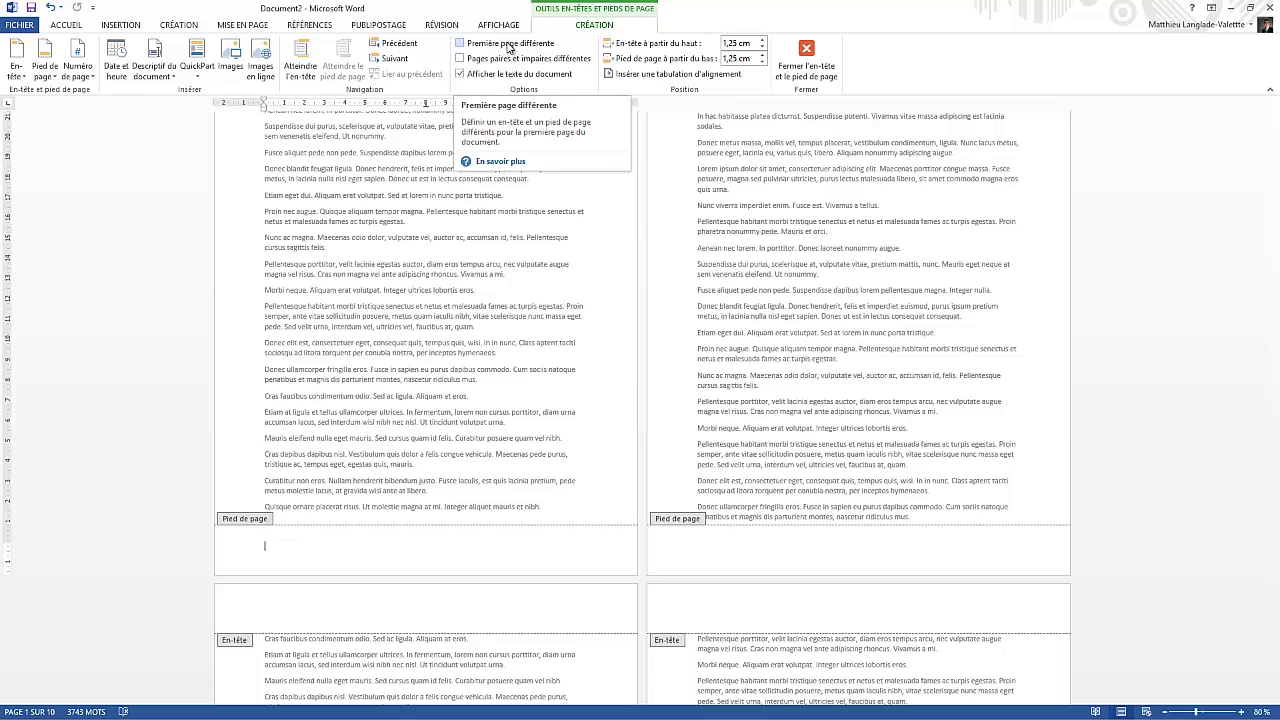
scroll(453, 284, up, 3)
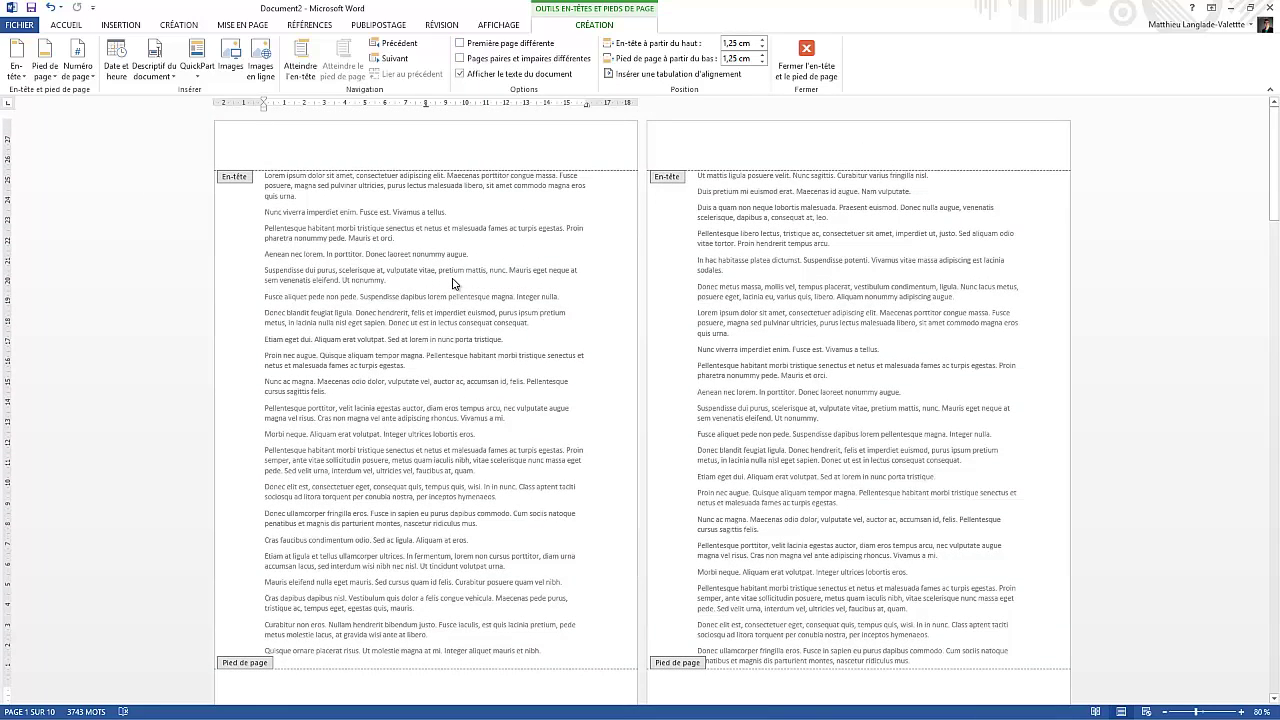
click(508, 48)
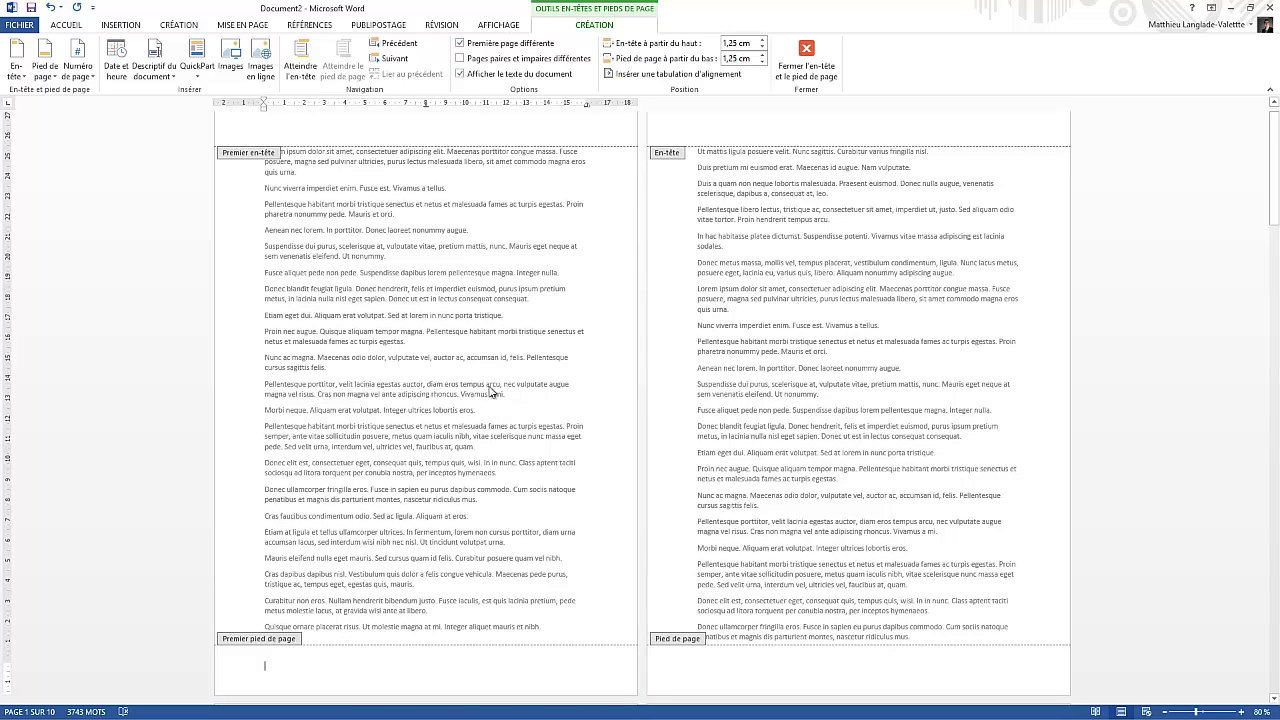
scroll(475, 394, down, 1)
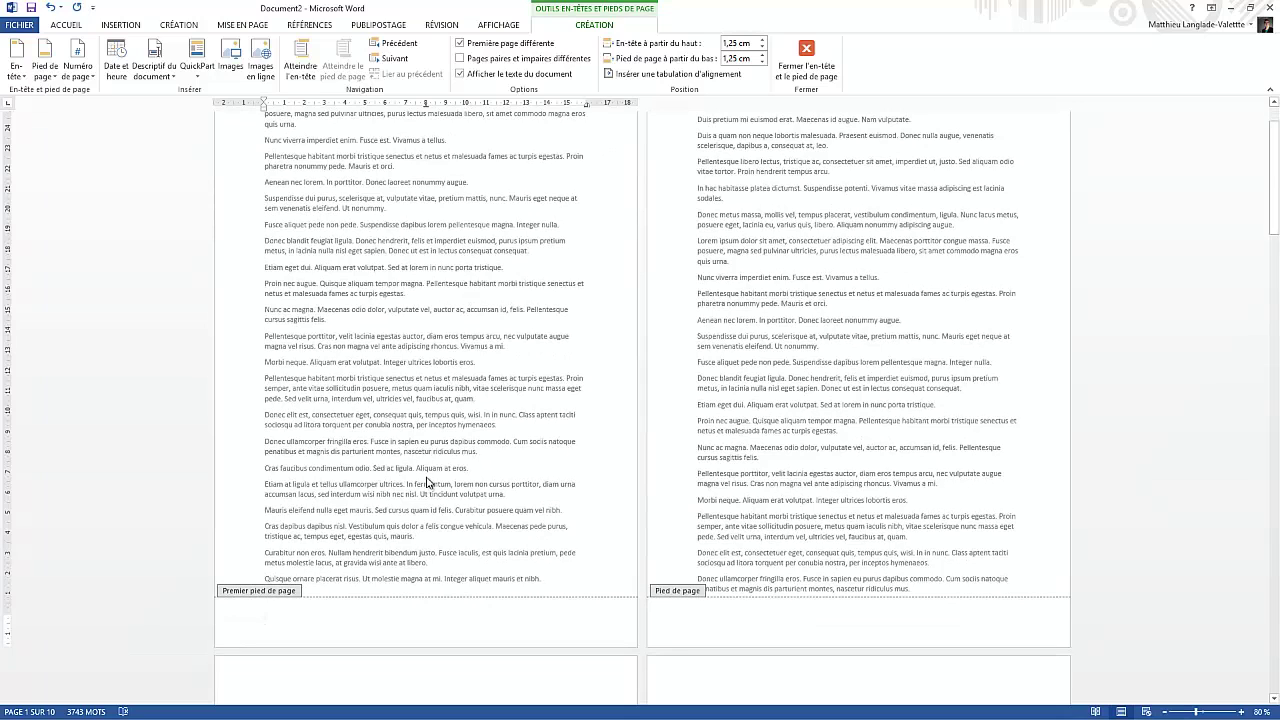
Step: Turn off the different first page option and enable different odd and even pages (Pages paires et impaires différentes)
scroll(427, 483, up, 1)
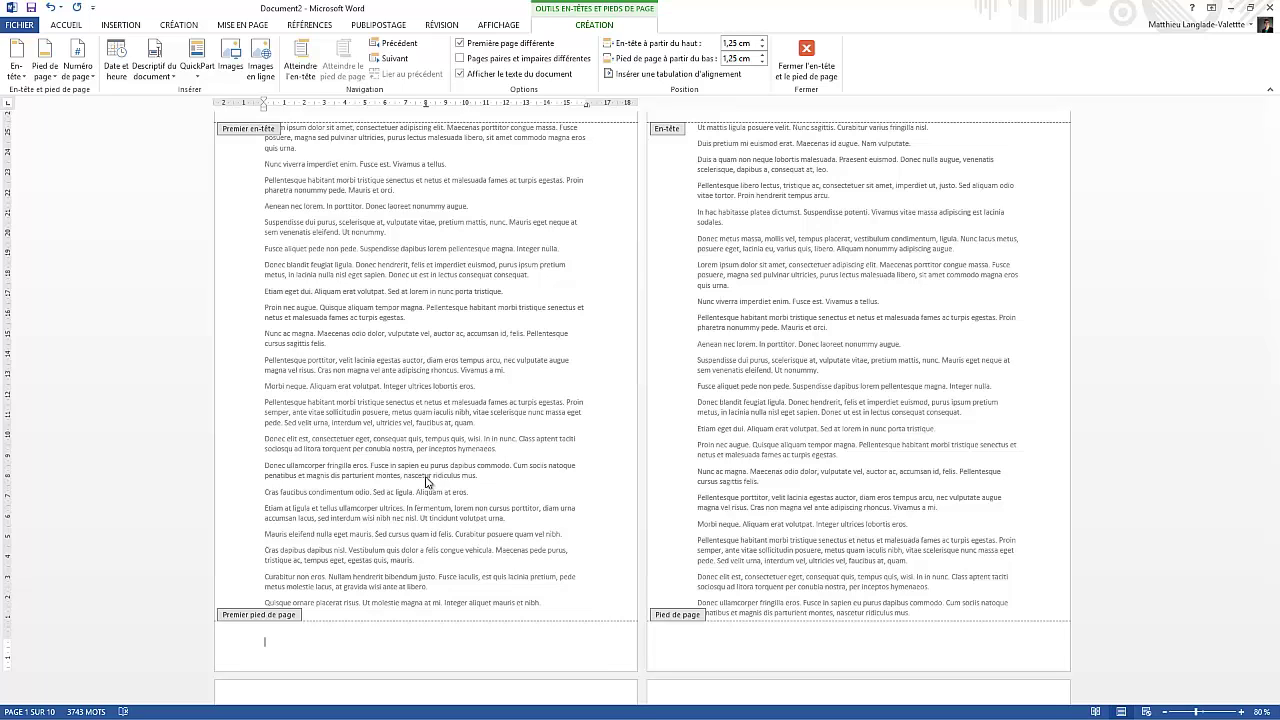
scroll(427, 483, up, 2)
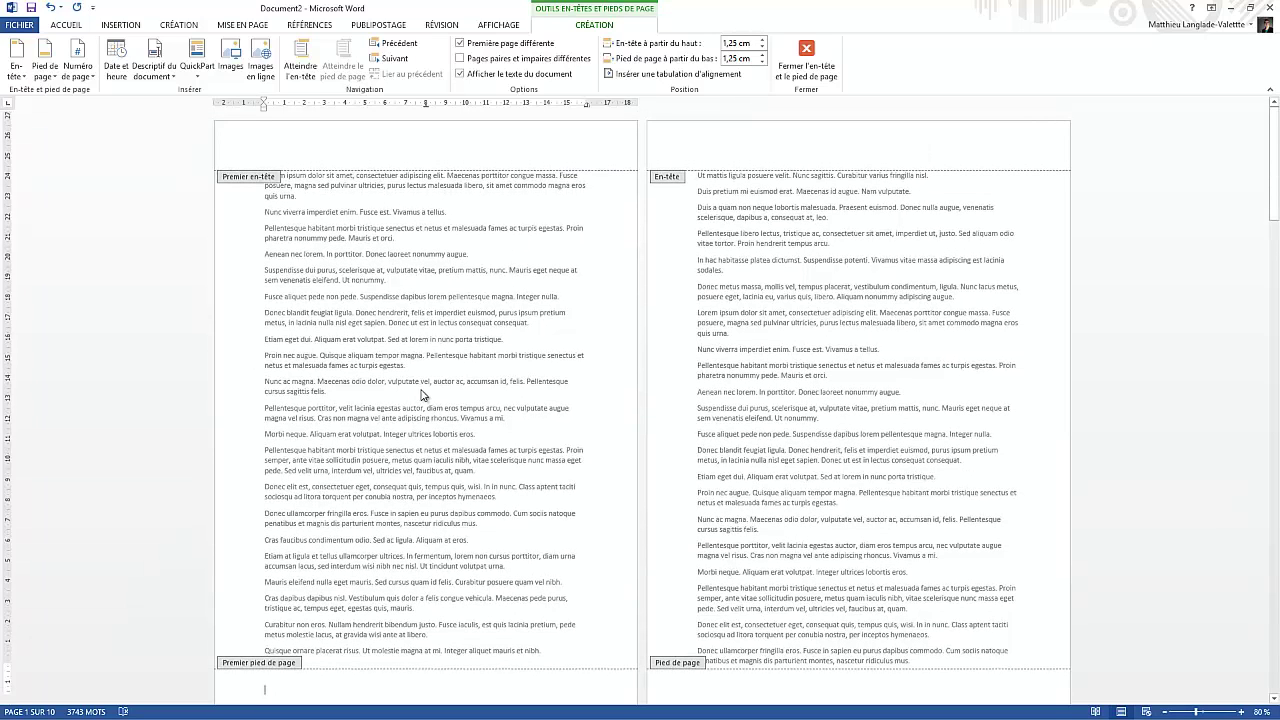
scroll(421, 395, down, 4)
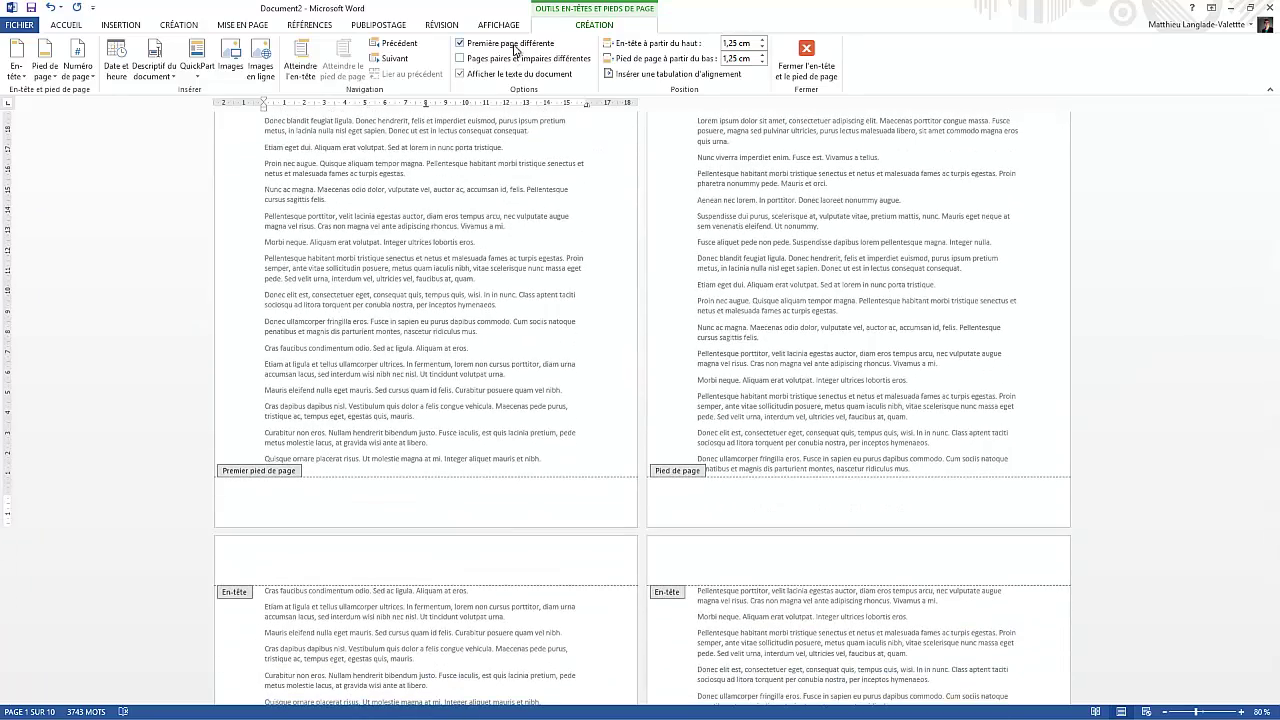
click(514, 47)
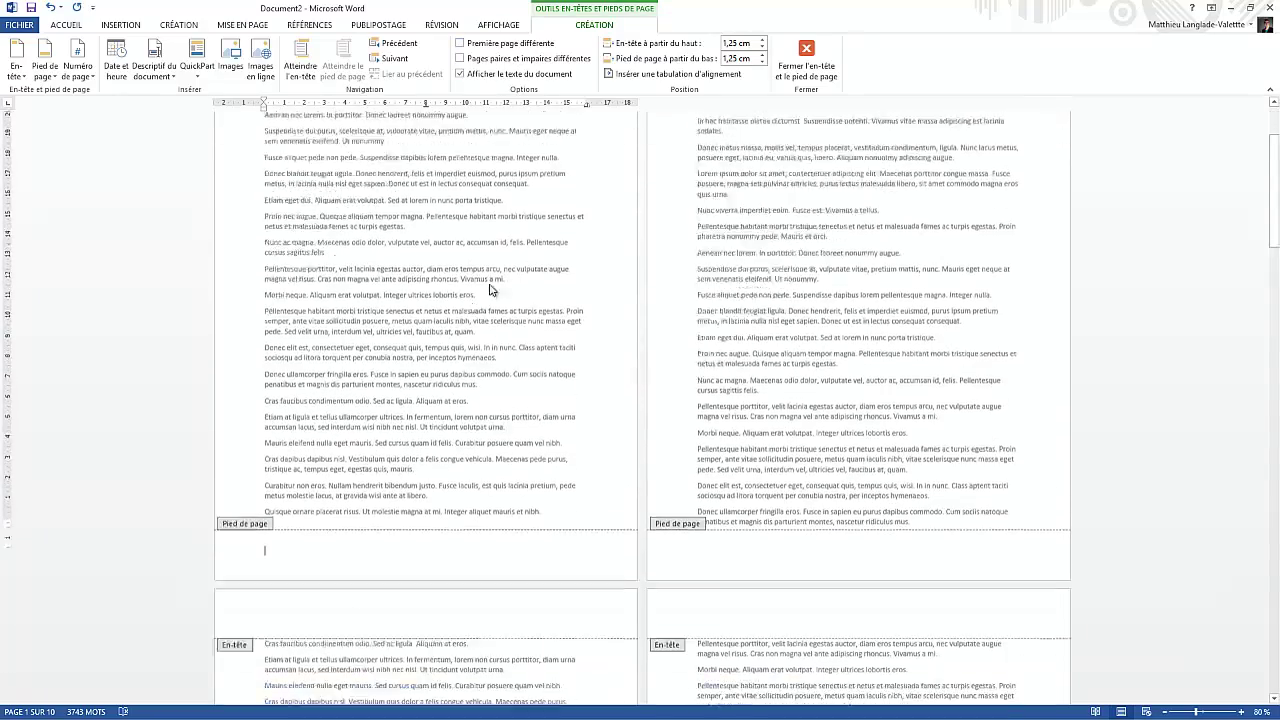
click(547, 61)
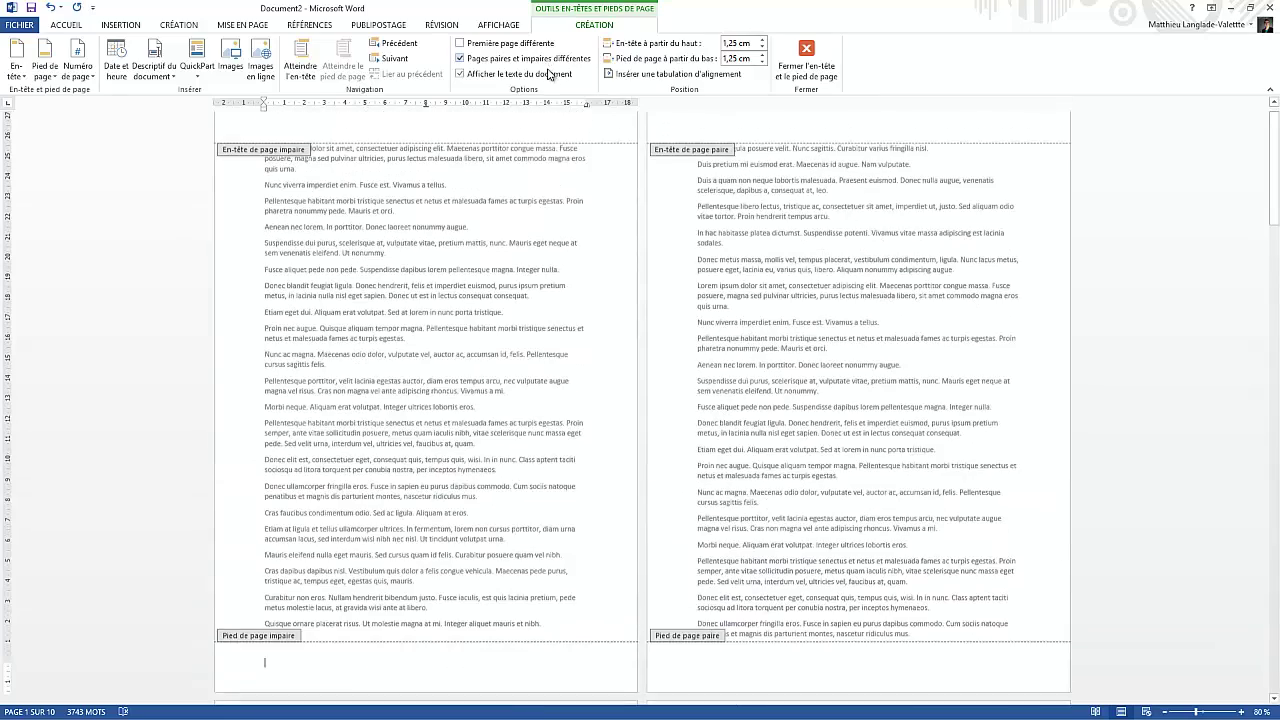
Step: Insert a bottom-of-page number in the Angle replié style in the odd-page footer
scroll(530, 213, down, 3)
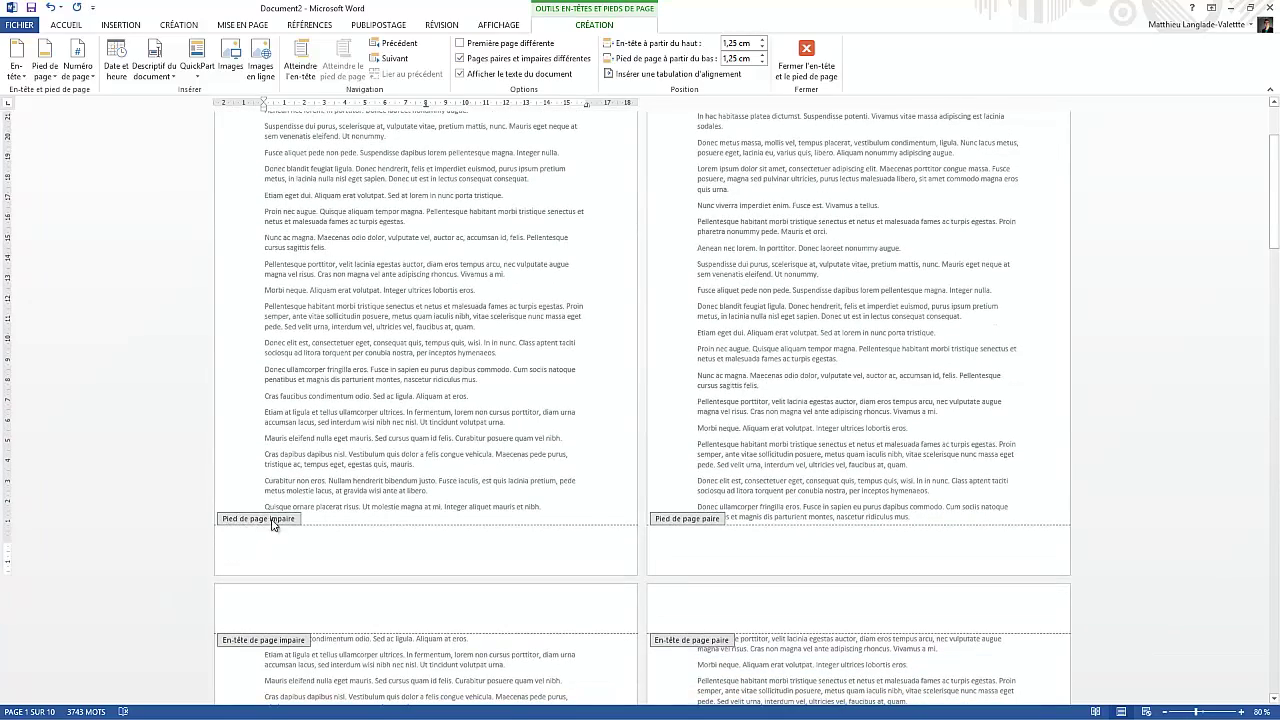
scroll(177, 608, down, 1)
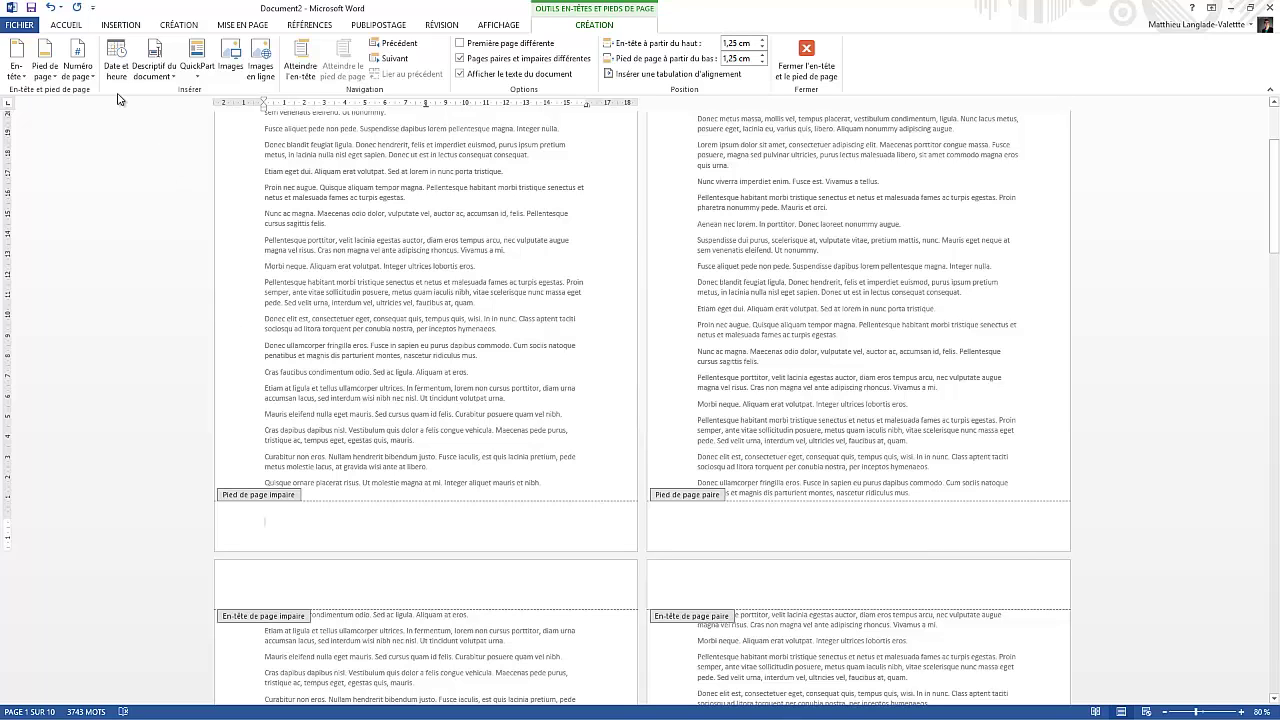
click(77, 62)
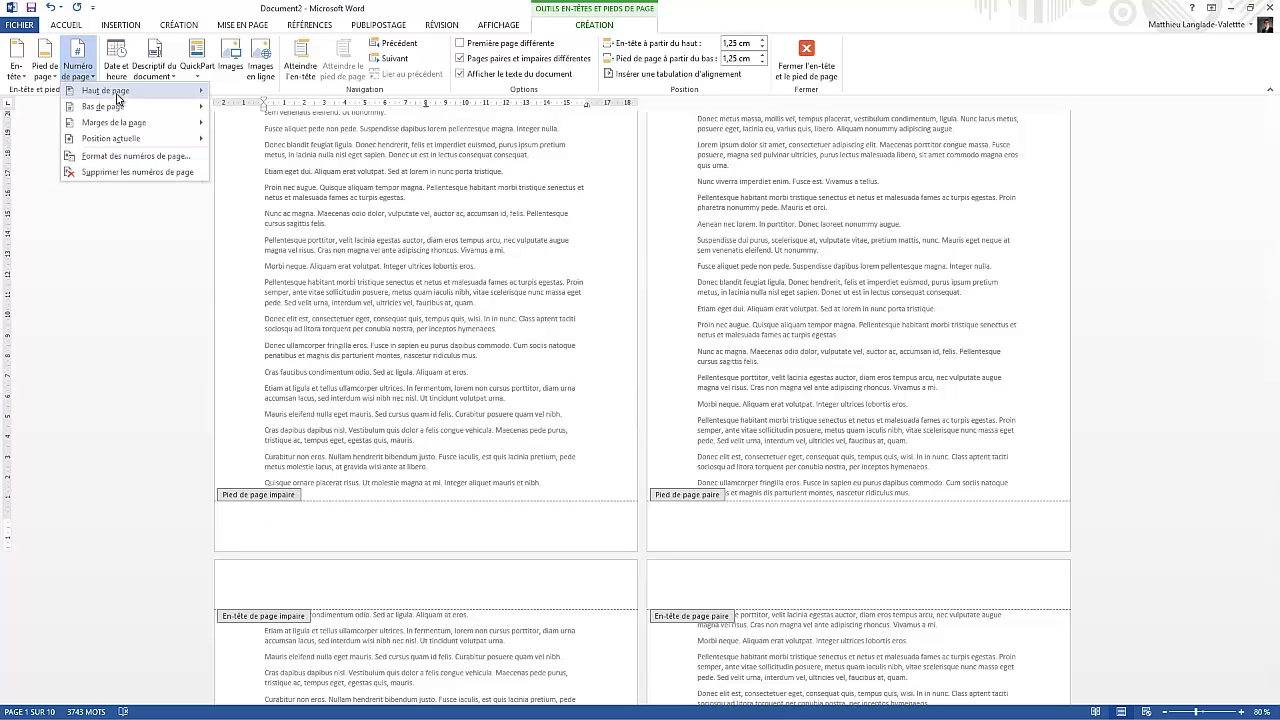
mouse_move(143, 139)
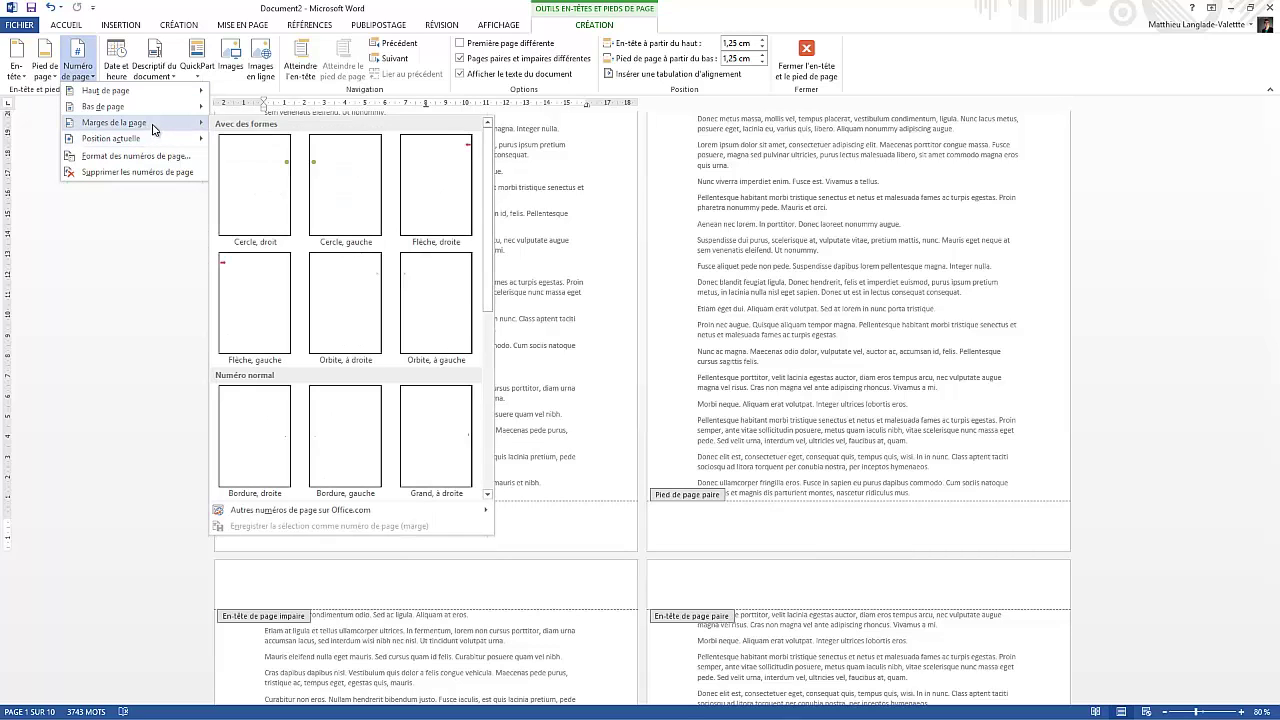
mouse_move(150, 91)
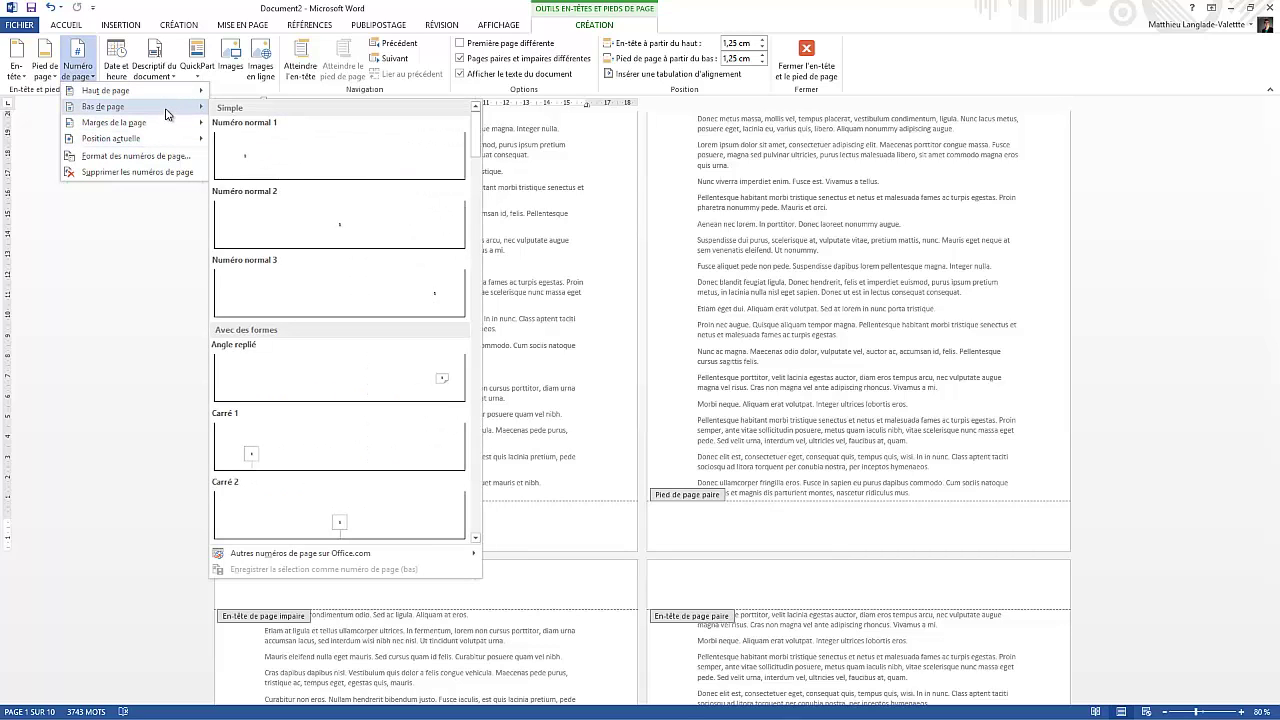
click(398, 385)
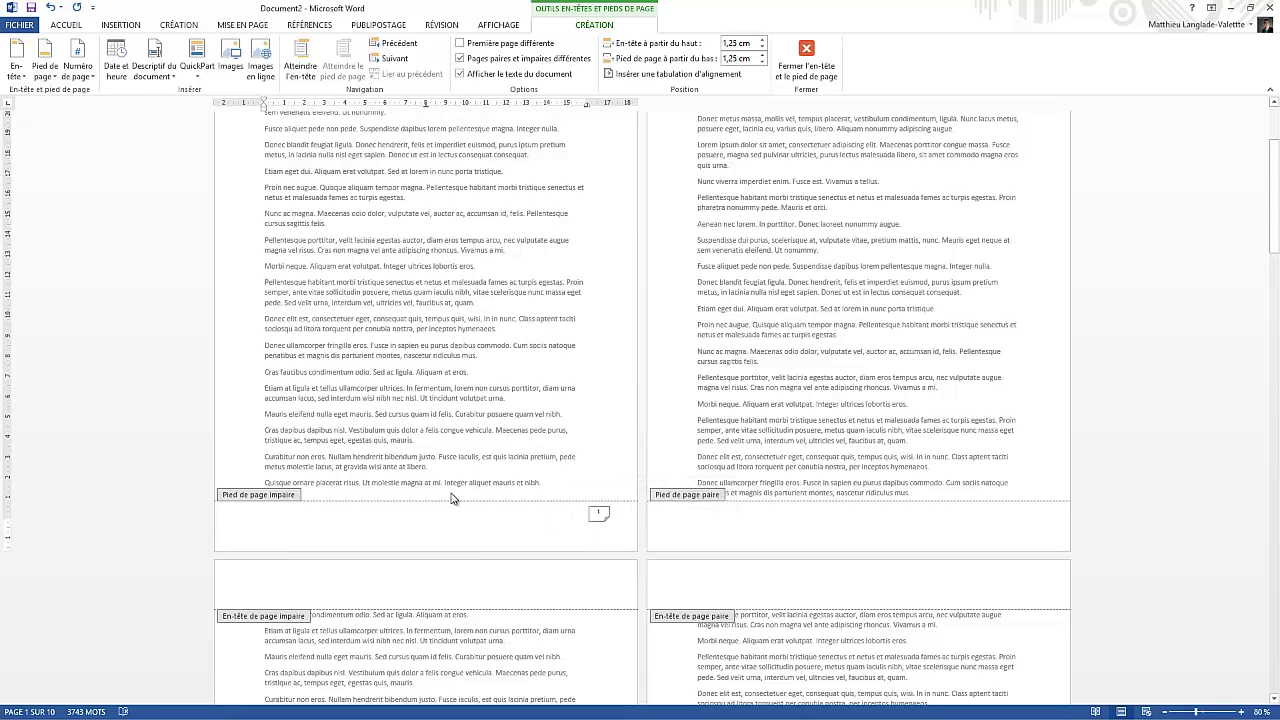
Step: Insert a bottom-of-page number in the folded-corner style in the even-page footer on page 2
scroll(400, 362, up, 1)
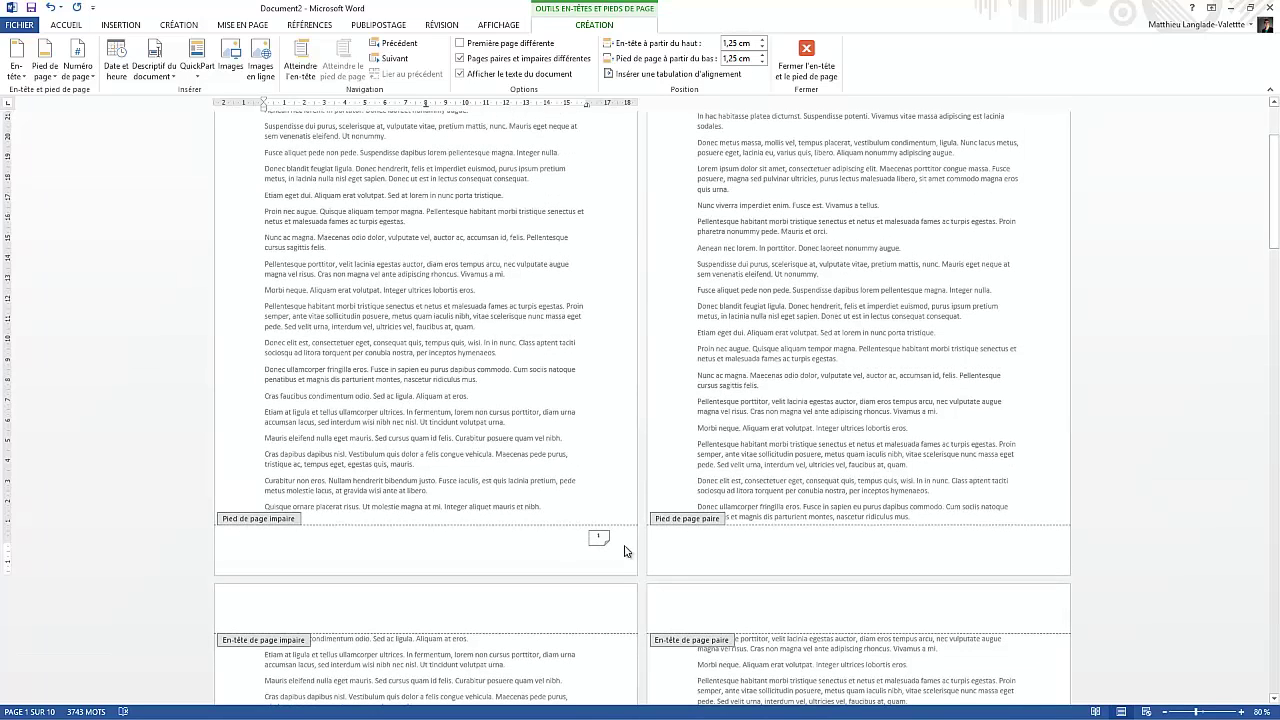
click(697, 545)
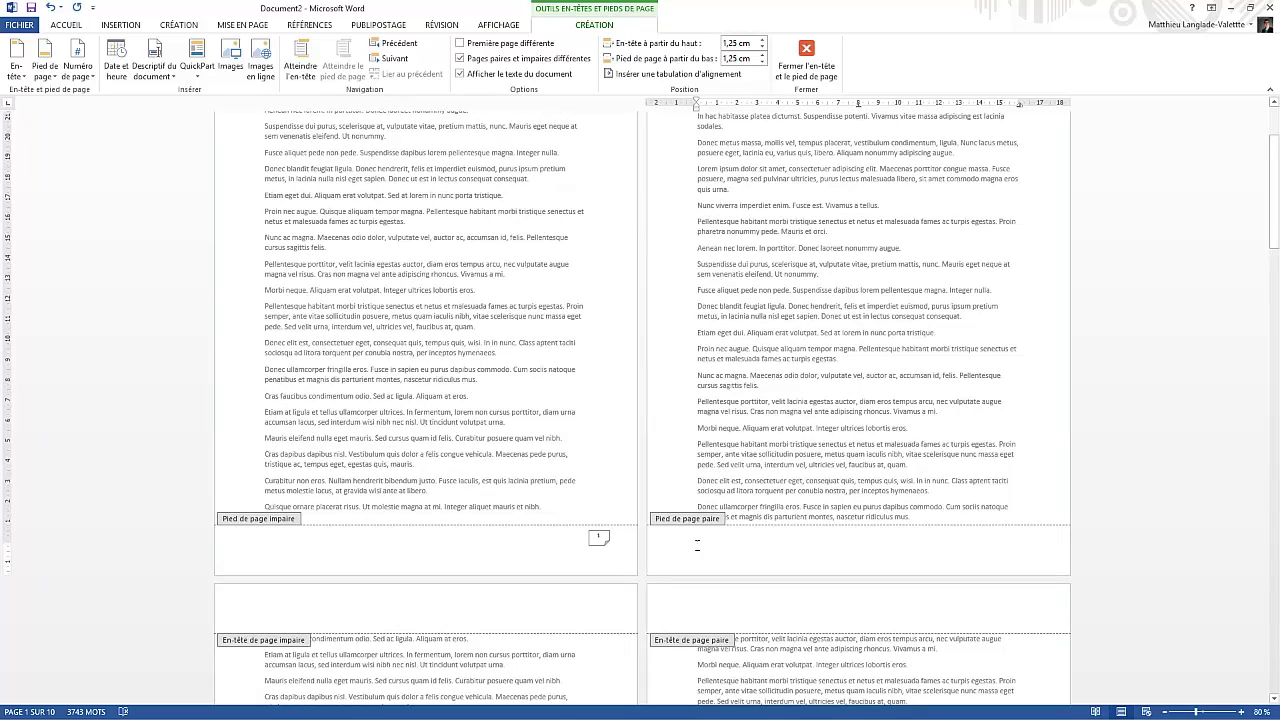
scroll(697, 545, up, 1)
scroll(781, 200, up, 2)
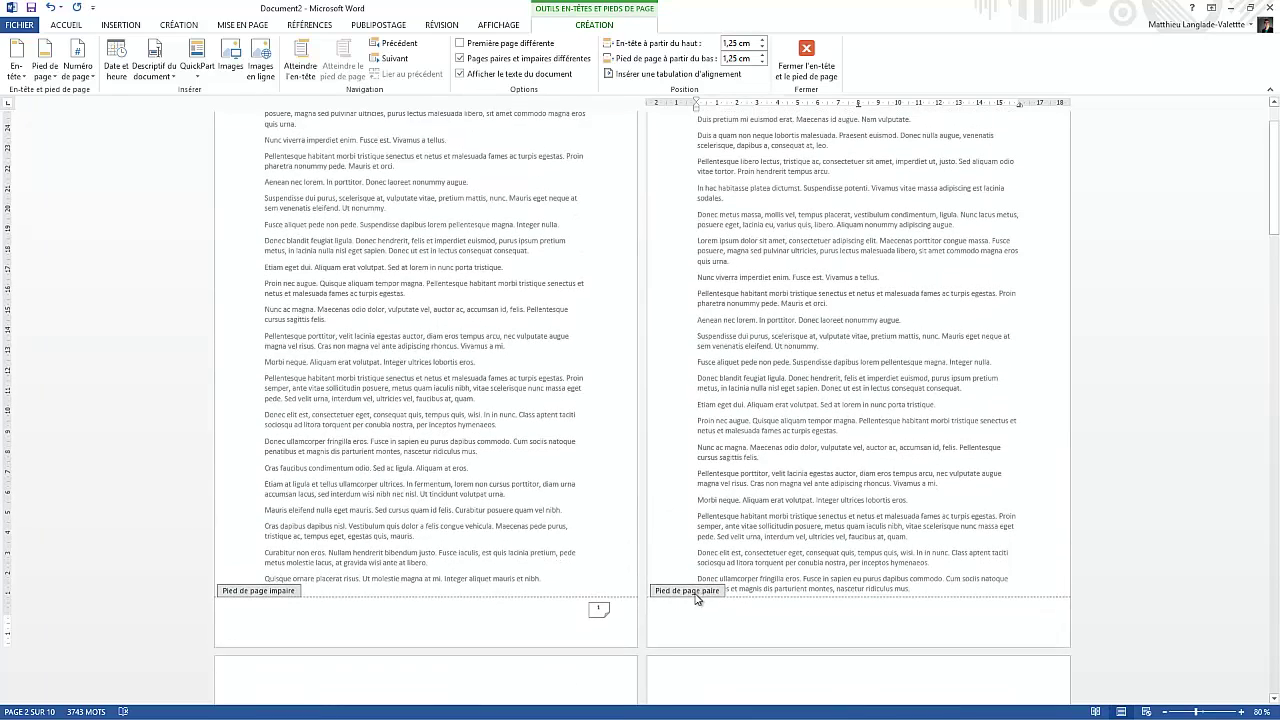
click(77, 62)
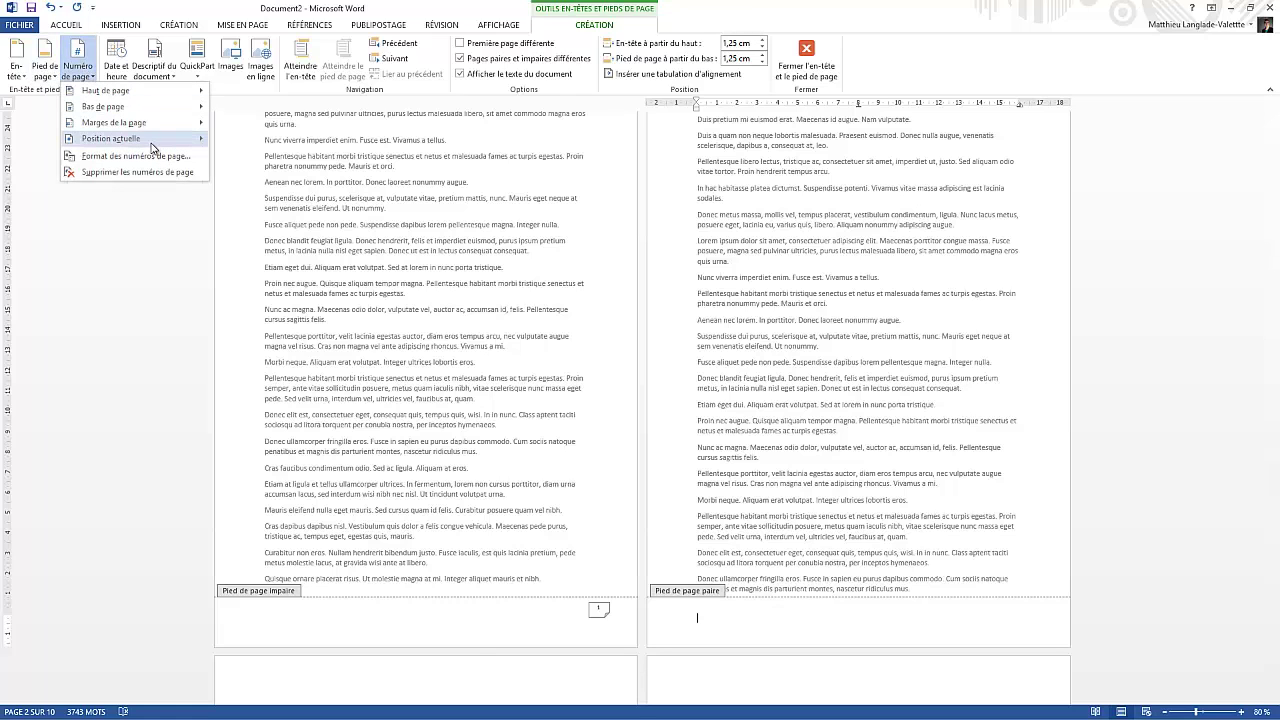
mouse_move(163, 107)
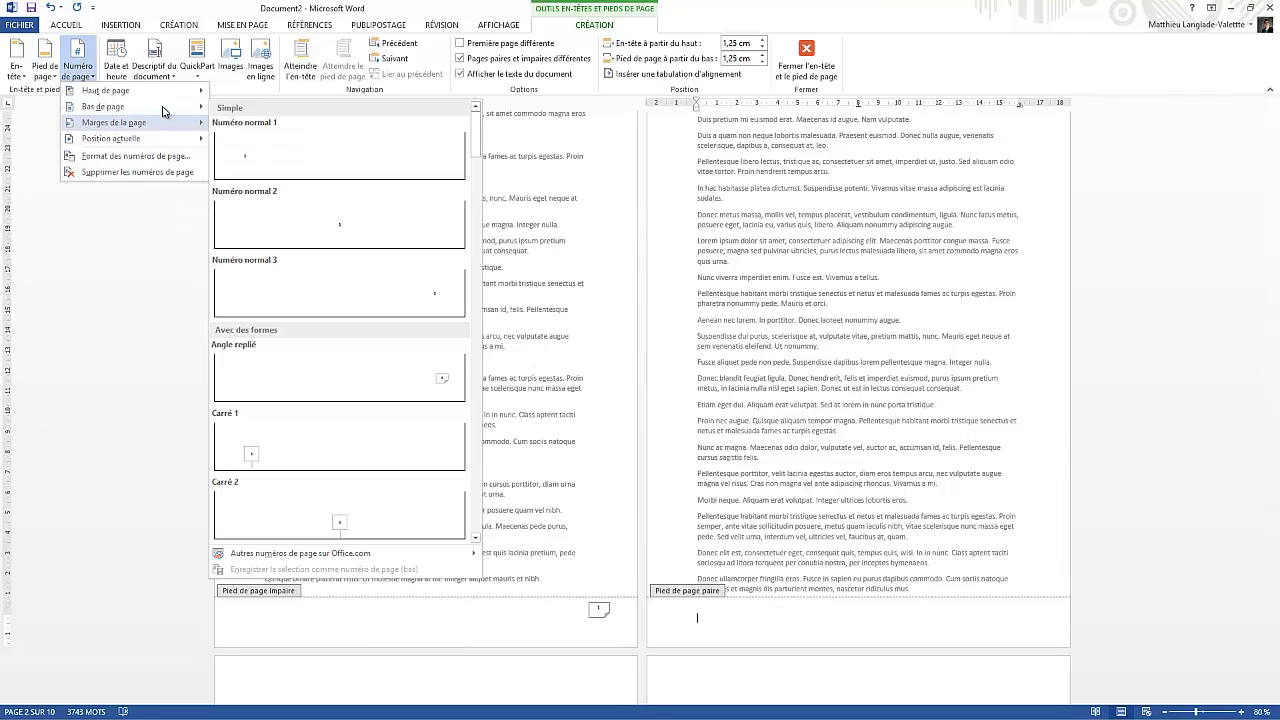
click(377, 445)
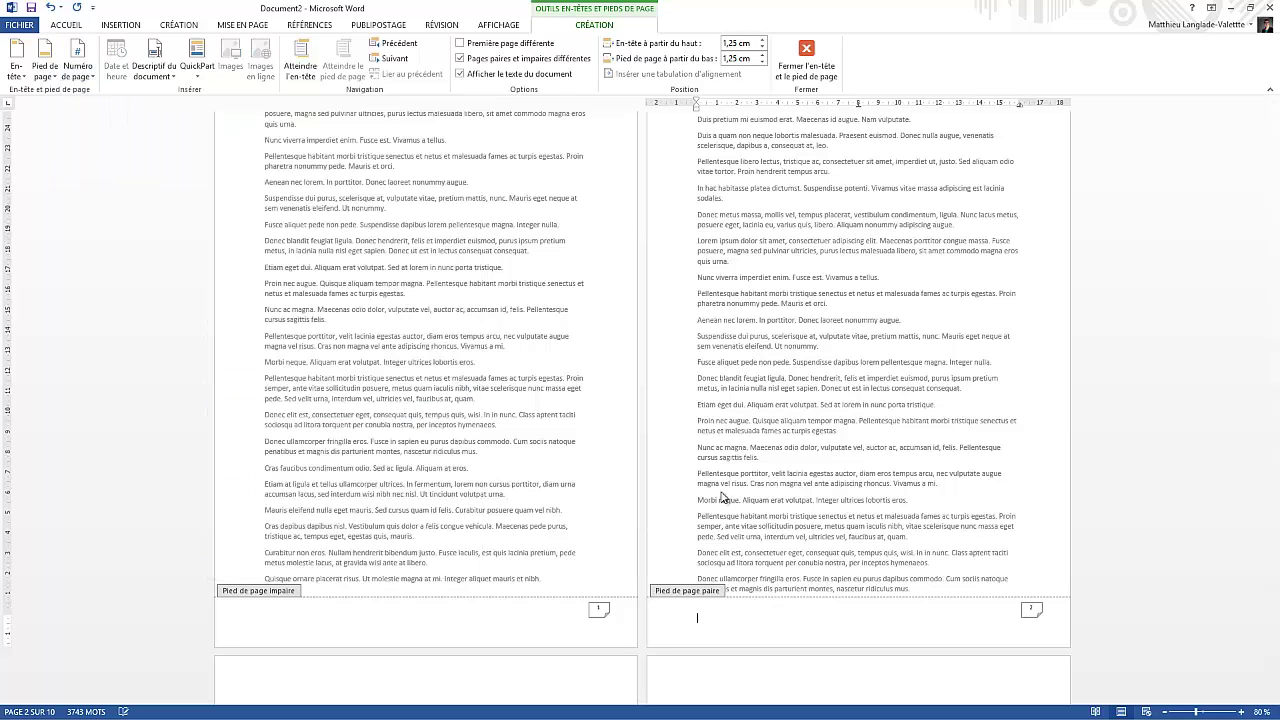
Step: Move the even-page number box to the left margin of the page 2 footer
click(1029, 608)
drag(1026, 615, 710, 616)
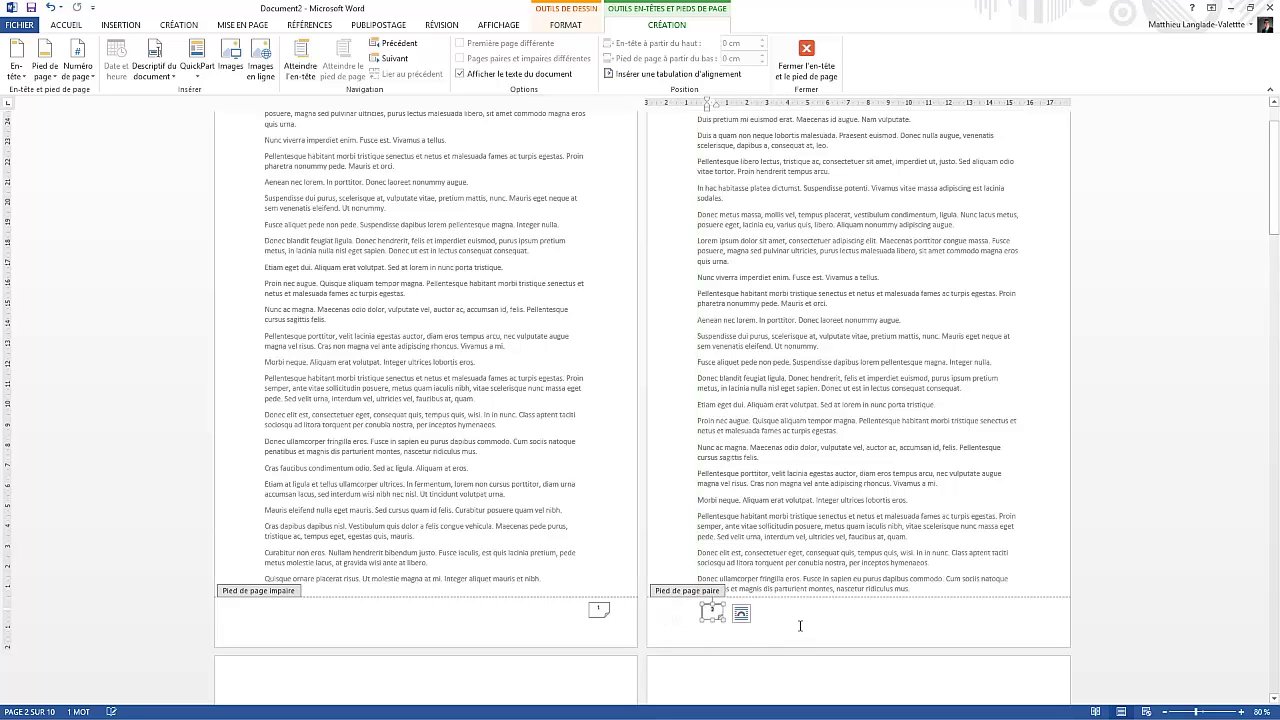
click(709, 614)
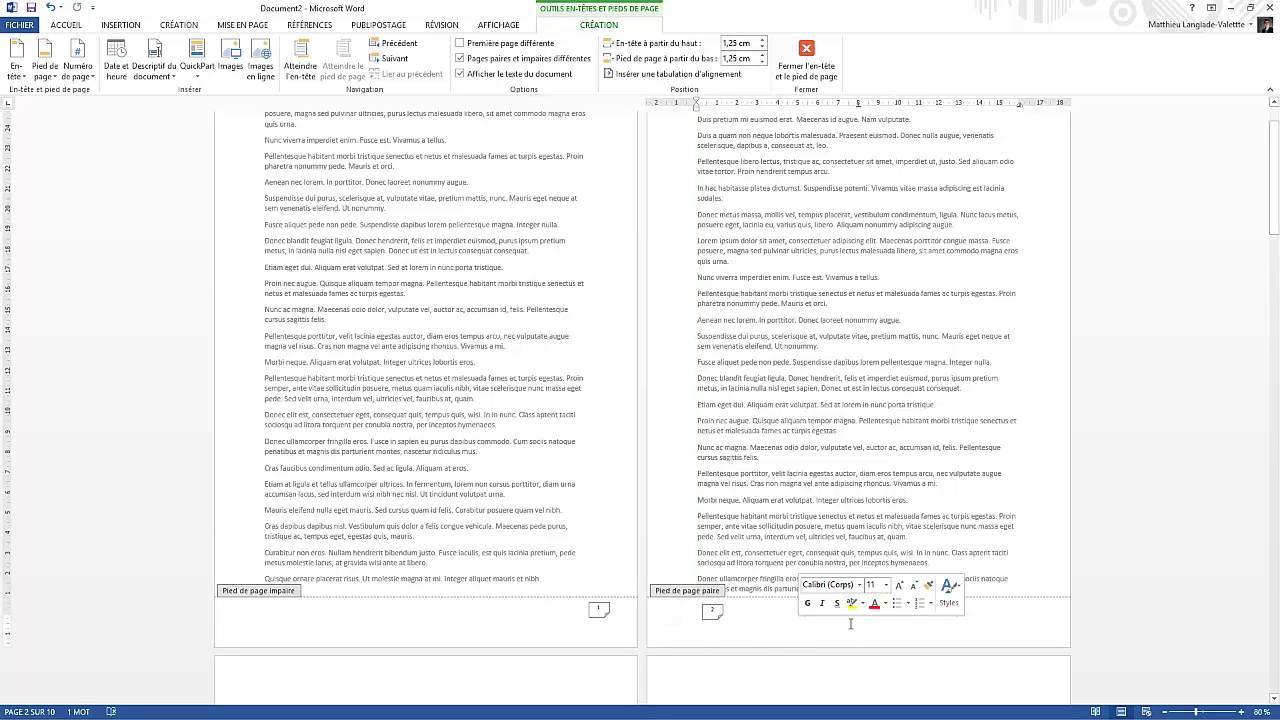
click(709, 612)
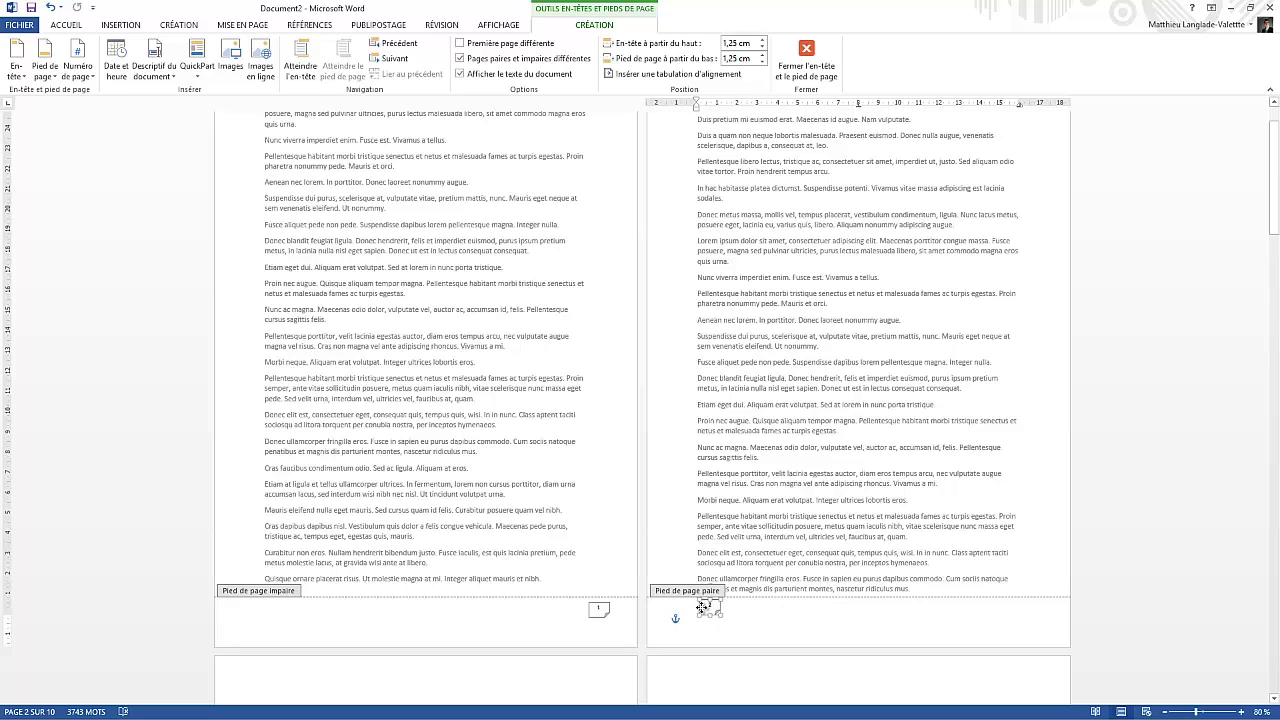
drag(703, 607, 737, 611)
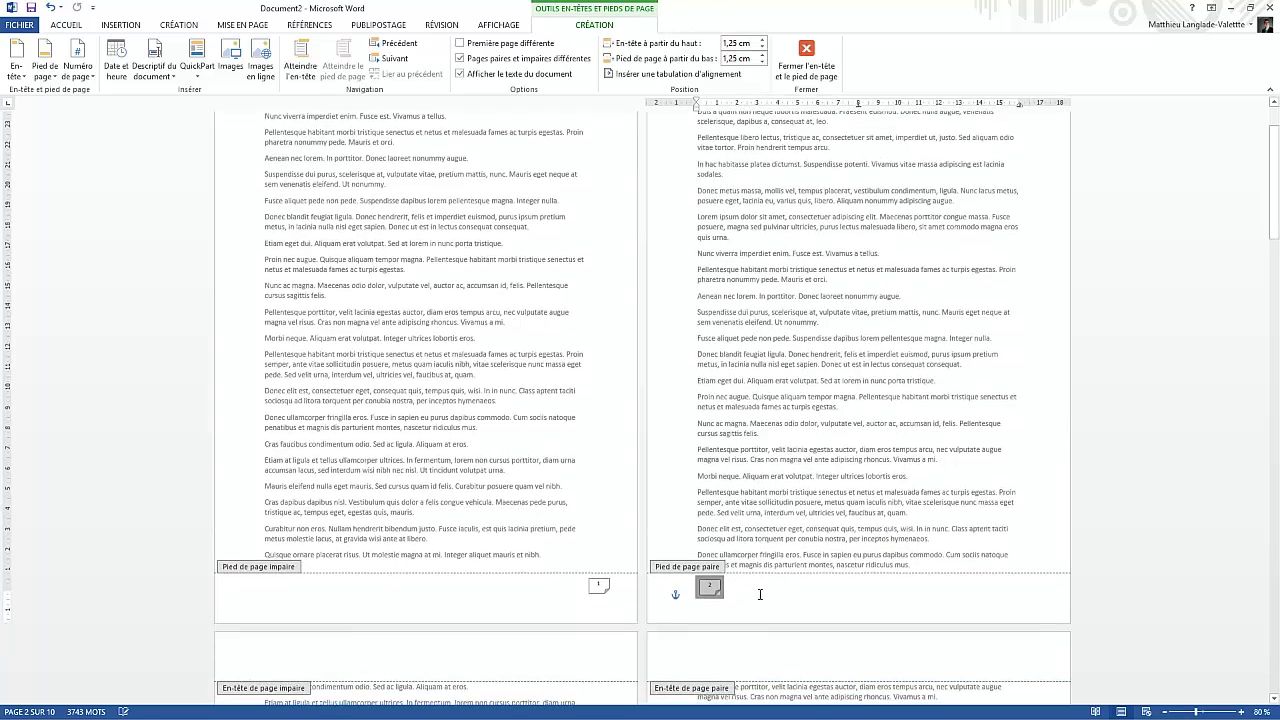
Step: Check the placement of the page numbers in the odd and even footers across the first four pages
scroll(760, 594, down, 3)
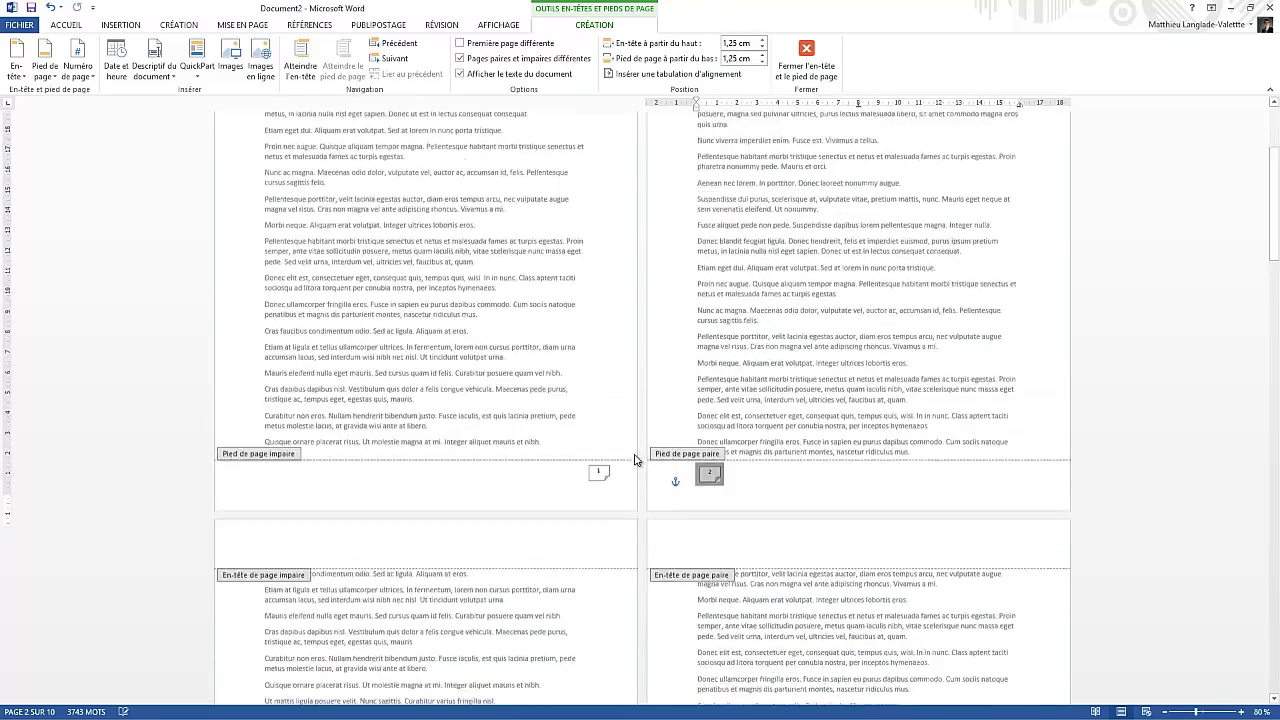
scroll(620, 472, up, 1)
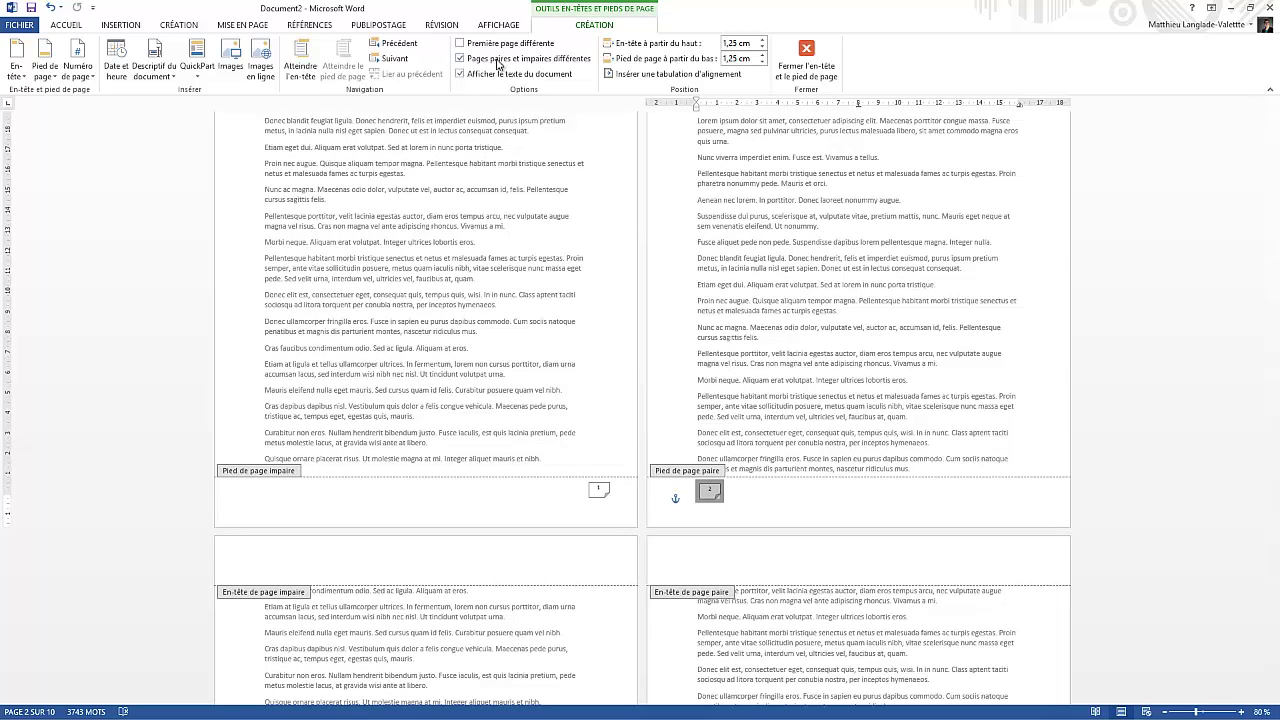
scroll(510, 441, down, 4)
scroll(505, 448, down, 8)
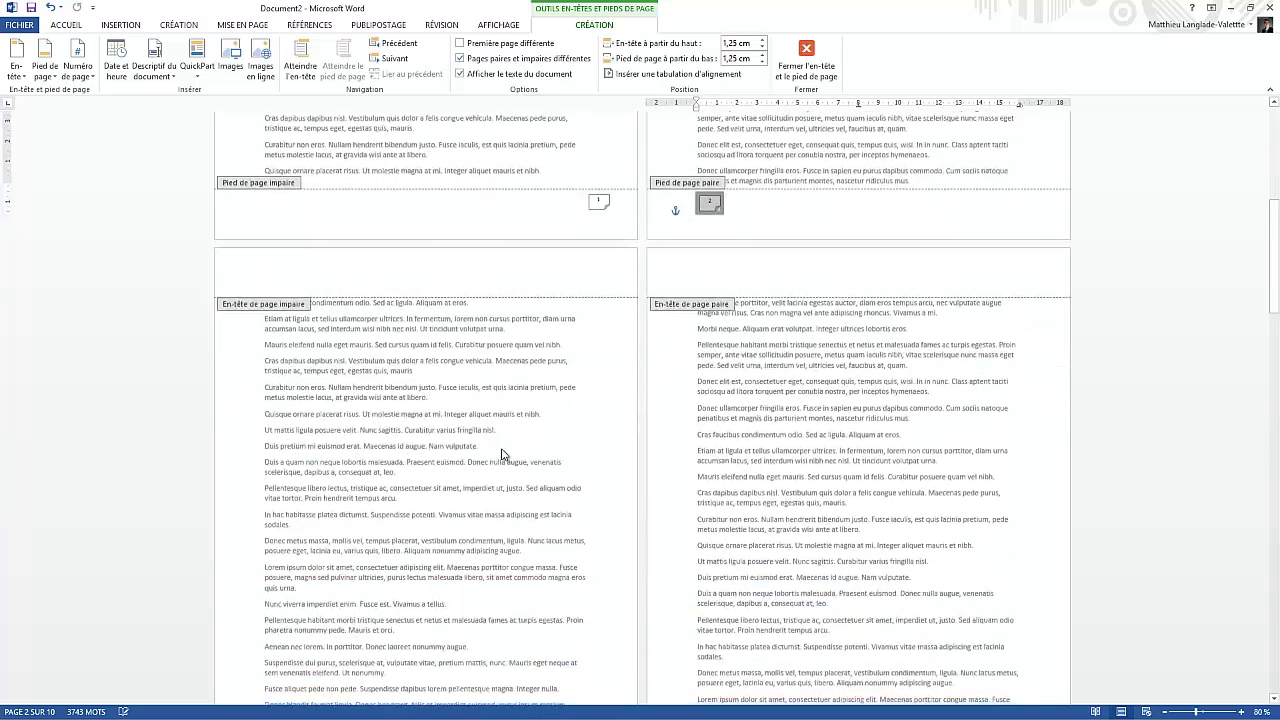
scroll(591, 597, down, 8)
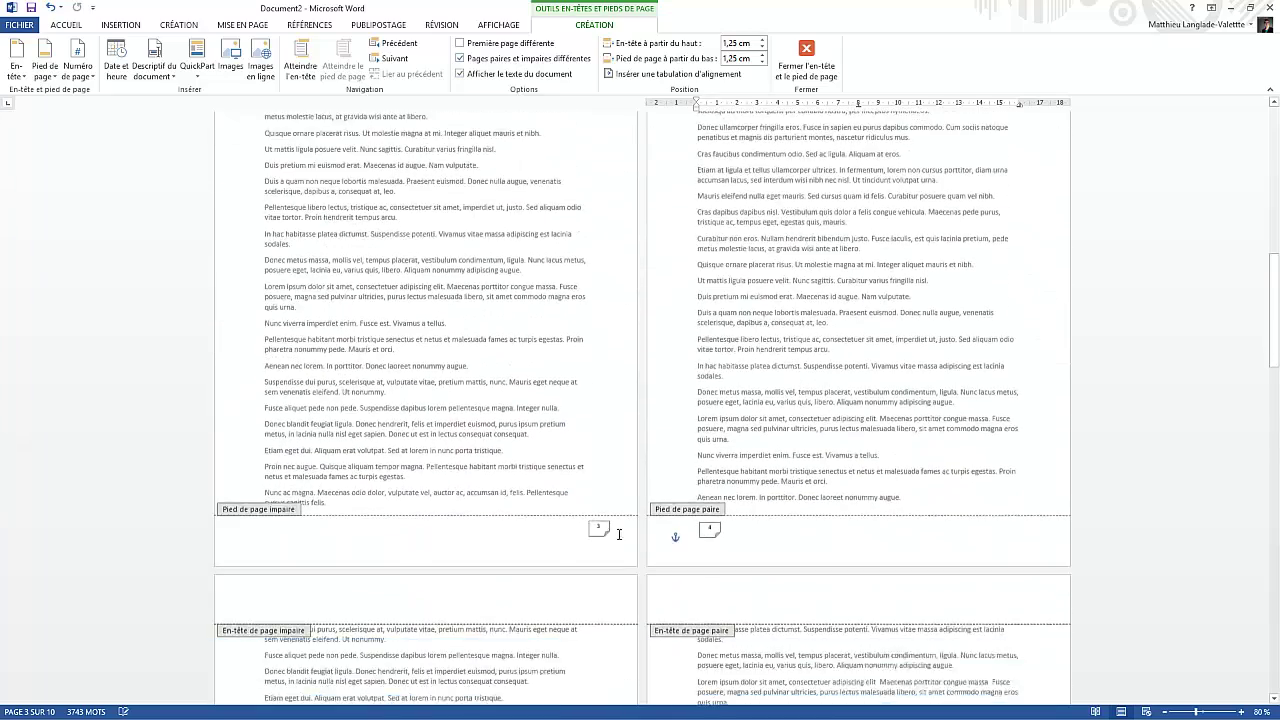
scroll(650, 561, up, 18)
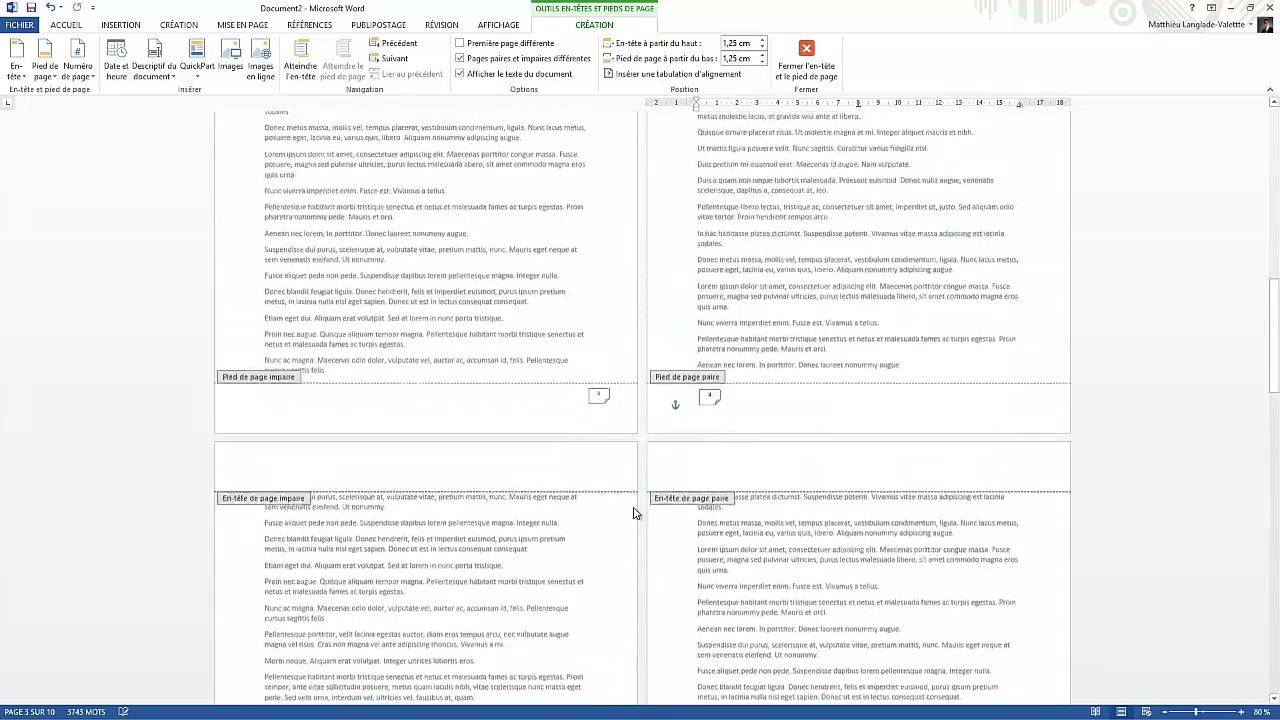
Step: Disable the different odd and even pages option from the page 2 footer and check the footers of pages 1 and 2
click(563, 424)
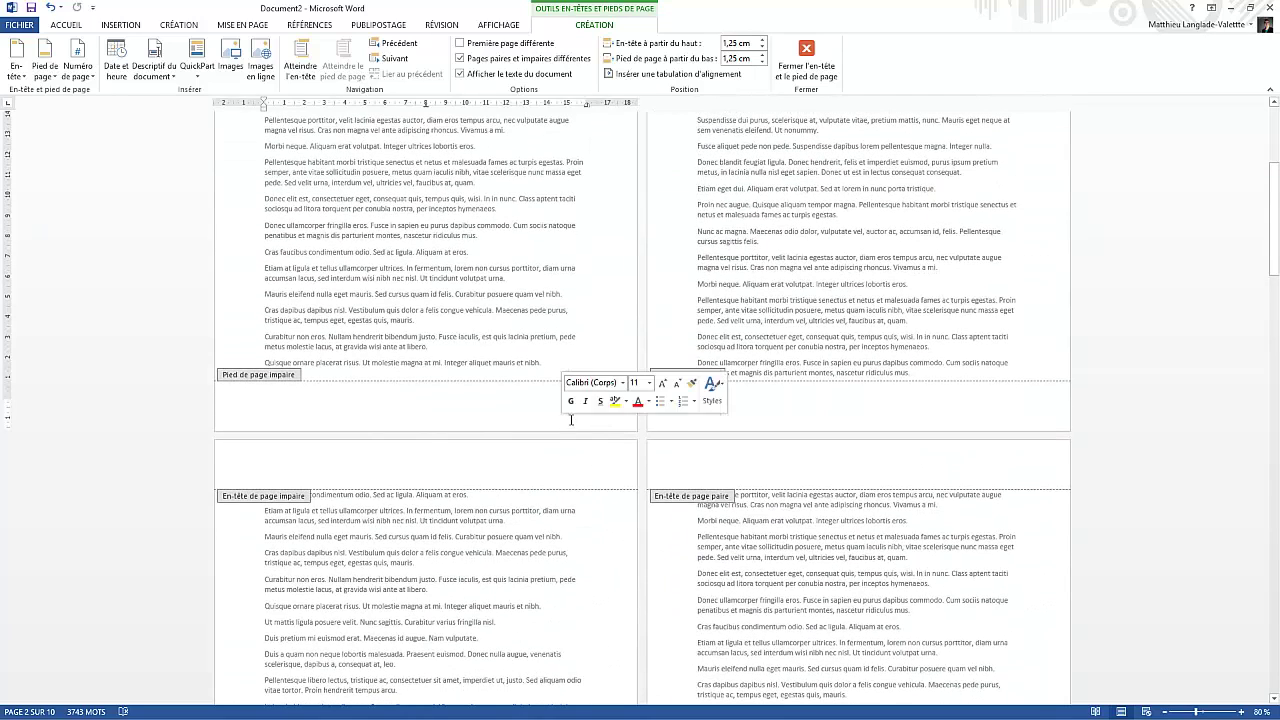
click(874, 400)
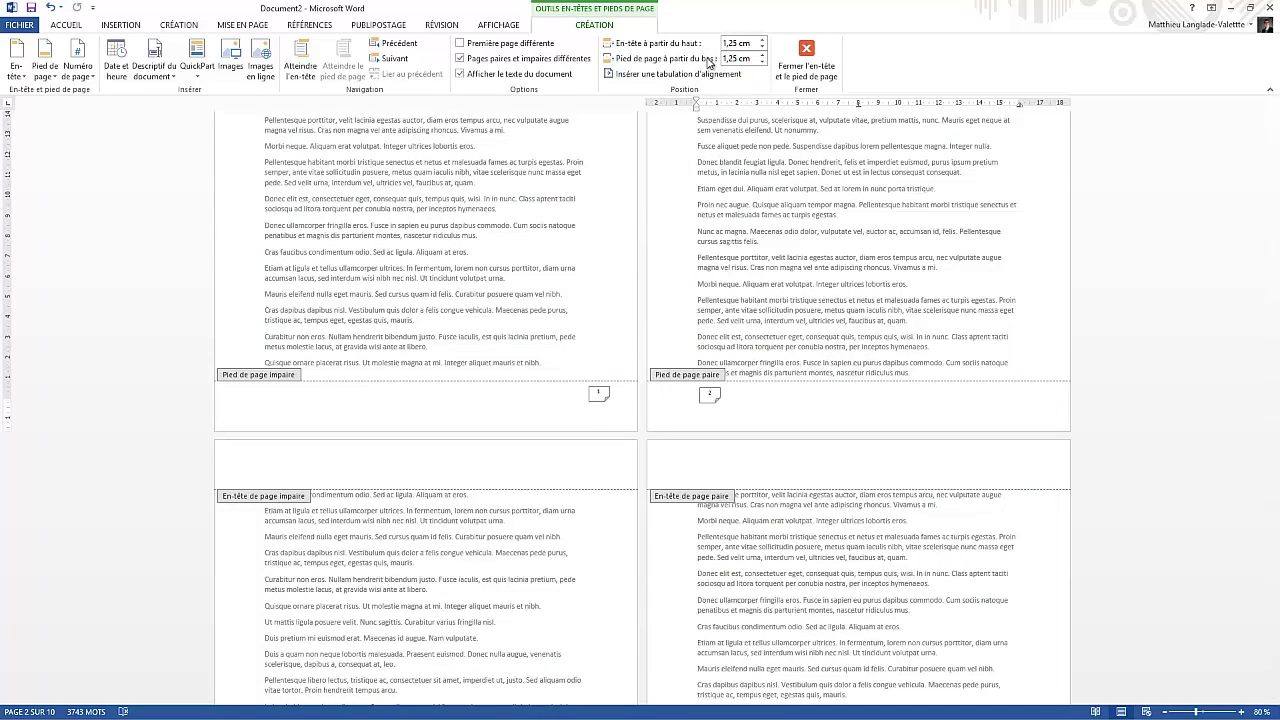
click(566, 61)
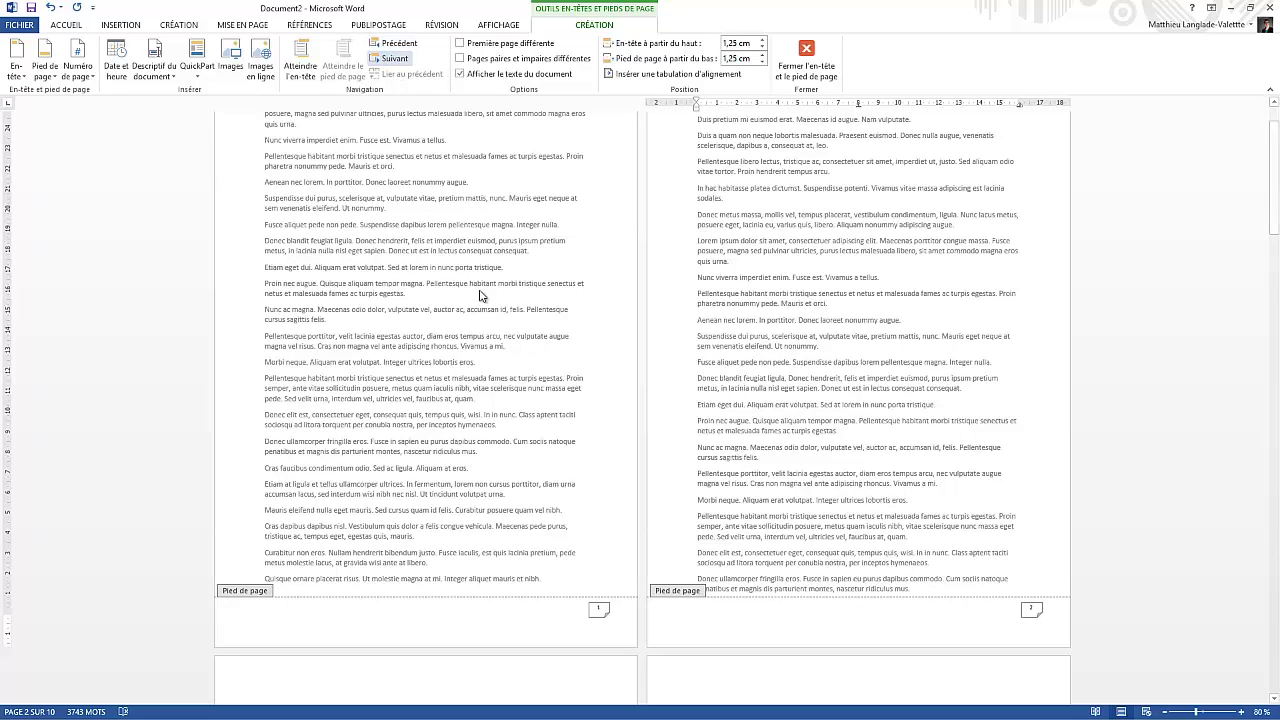
scroll(438, 214, up, 2)
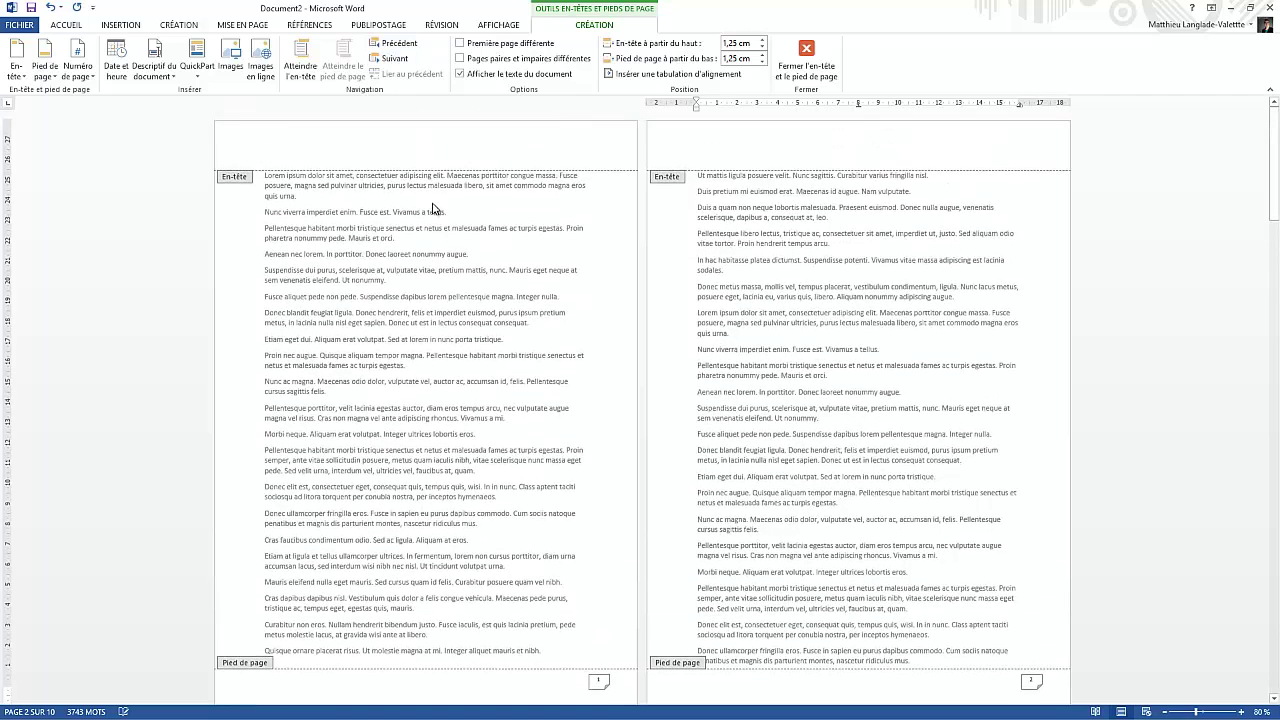
scroll(420, 200, down, 1)
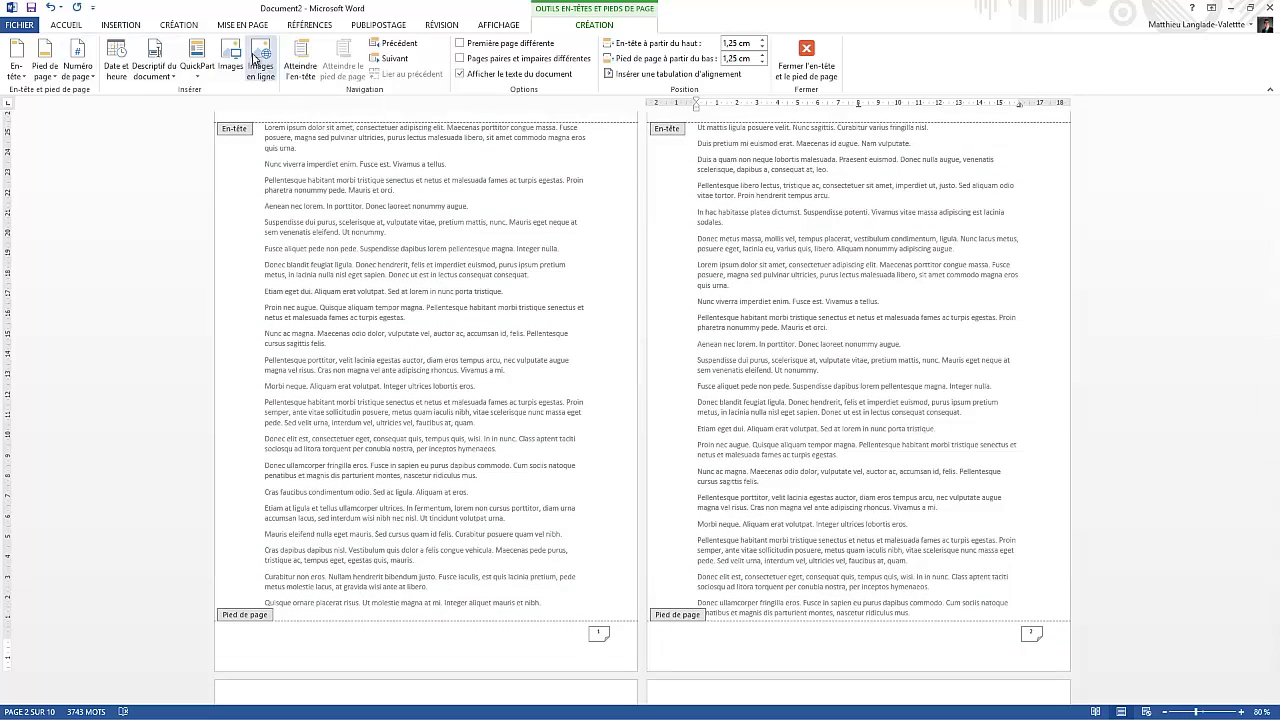
Step: Look over the insertable document information fields such as Auteur, and leave and reopen the page 1 footer
click(167, 73)
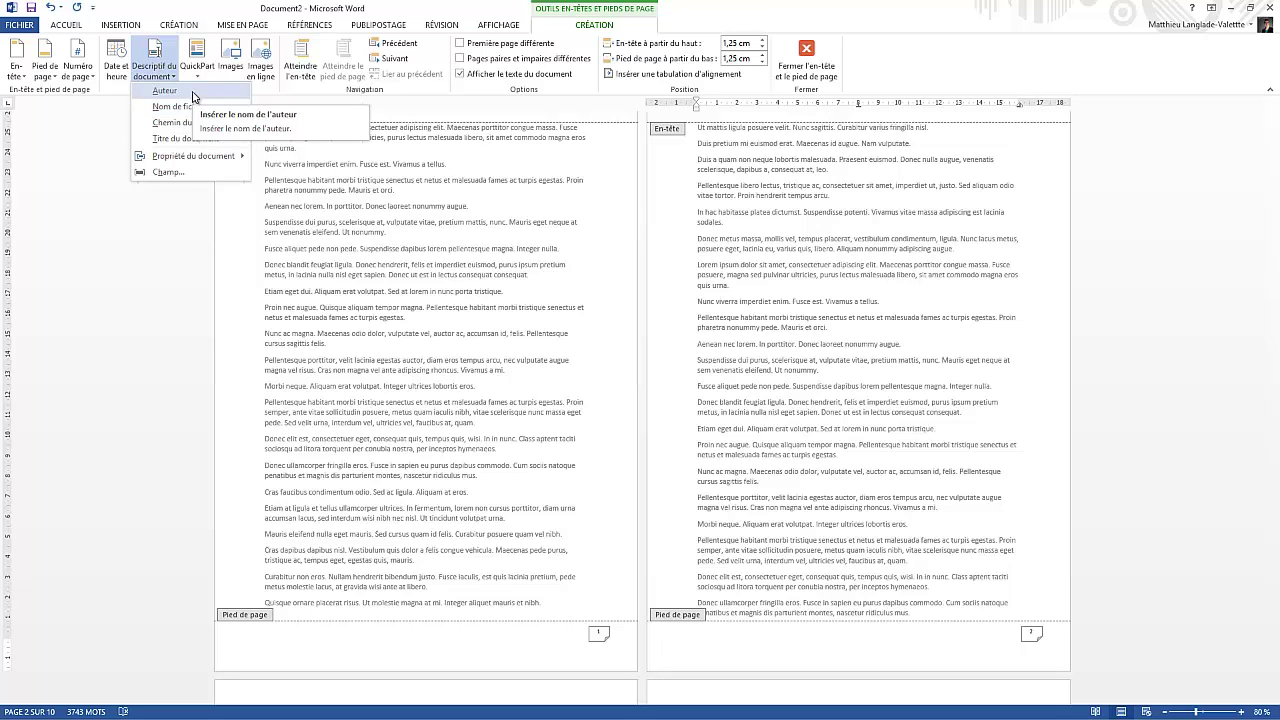
click(487, 640)
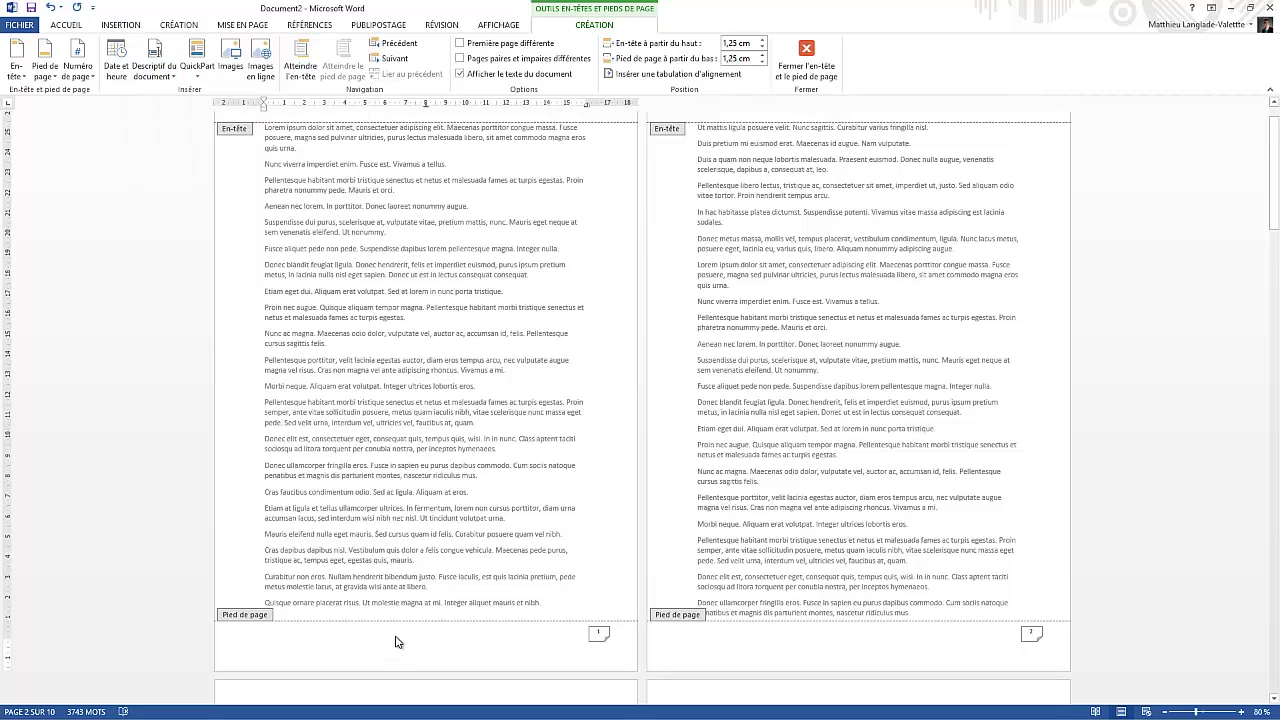
double_click(400, 602)
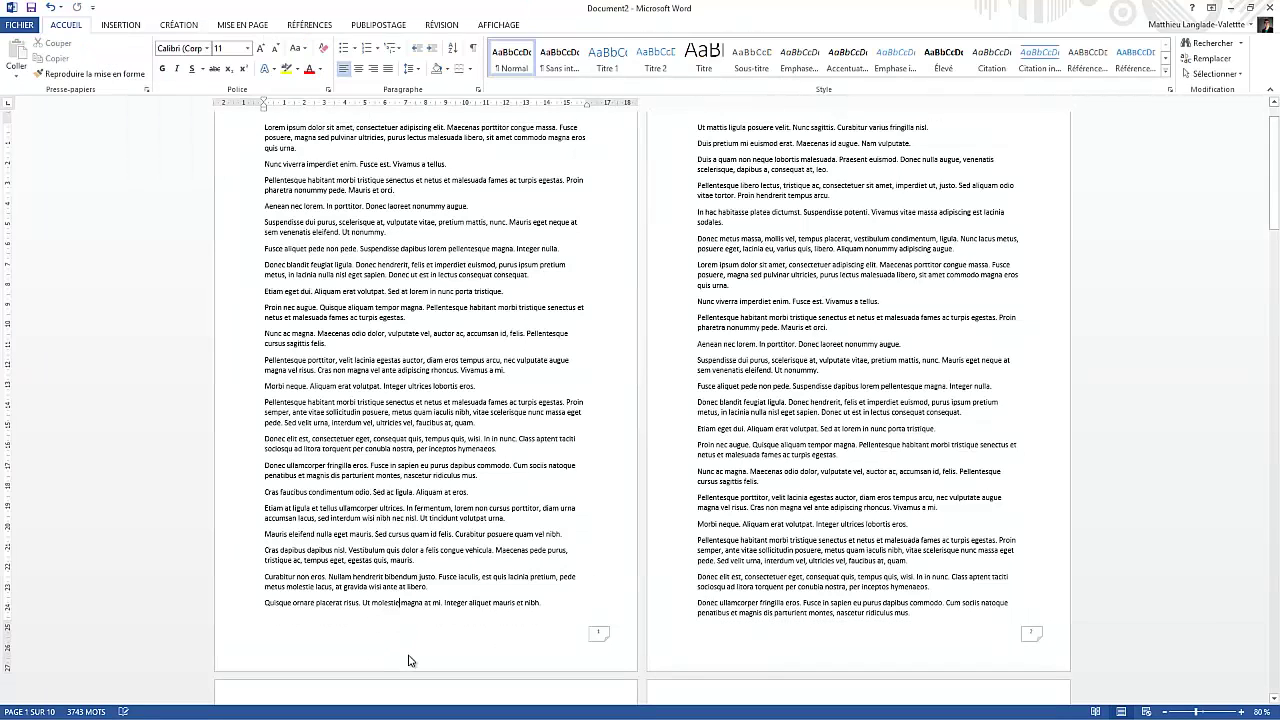
double_click(404, 652)
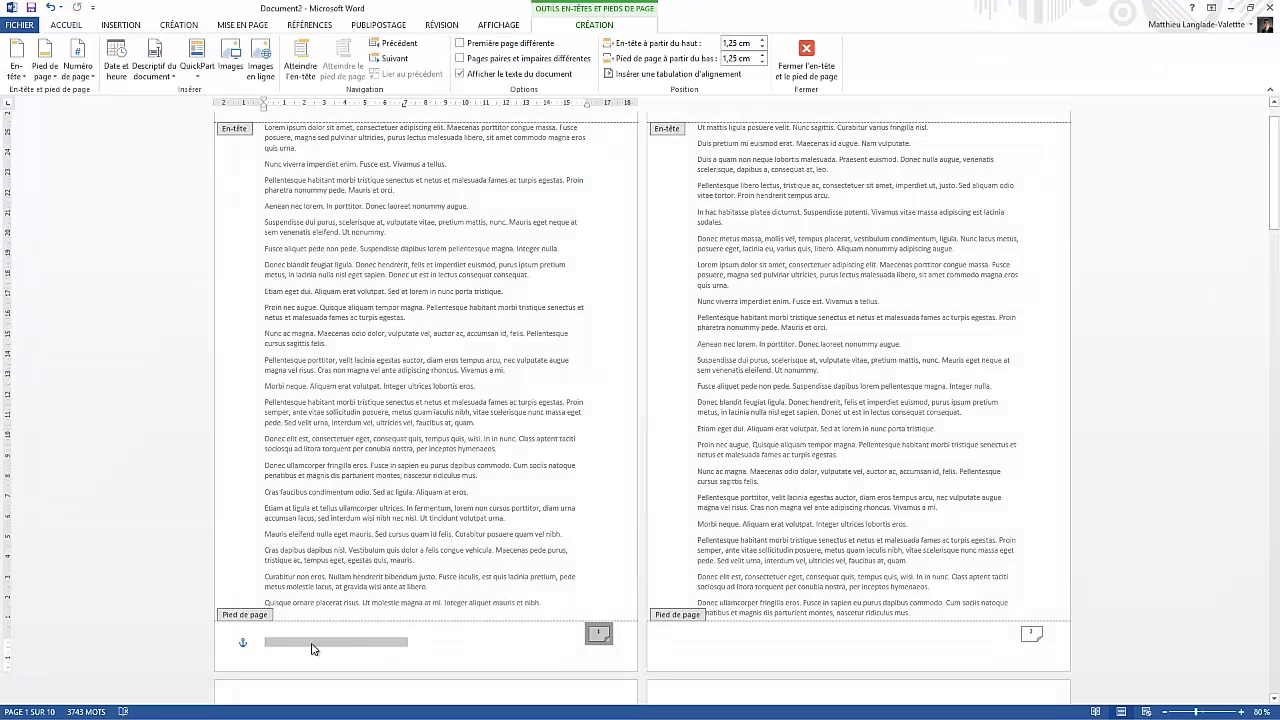
Step: Try to insert the Auteur document field over the selected line of the page 1 footer
click(90, 80)
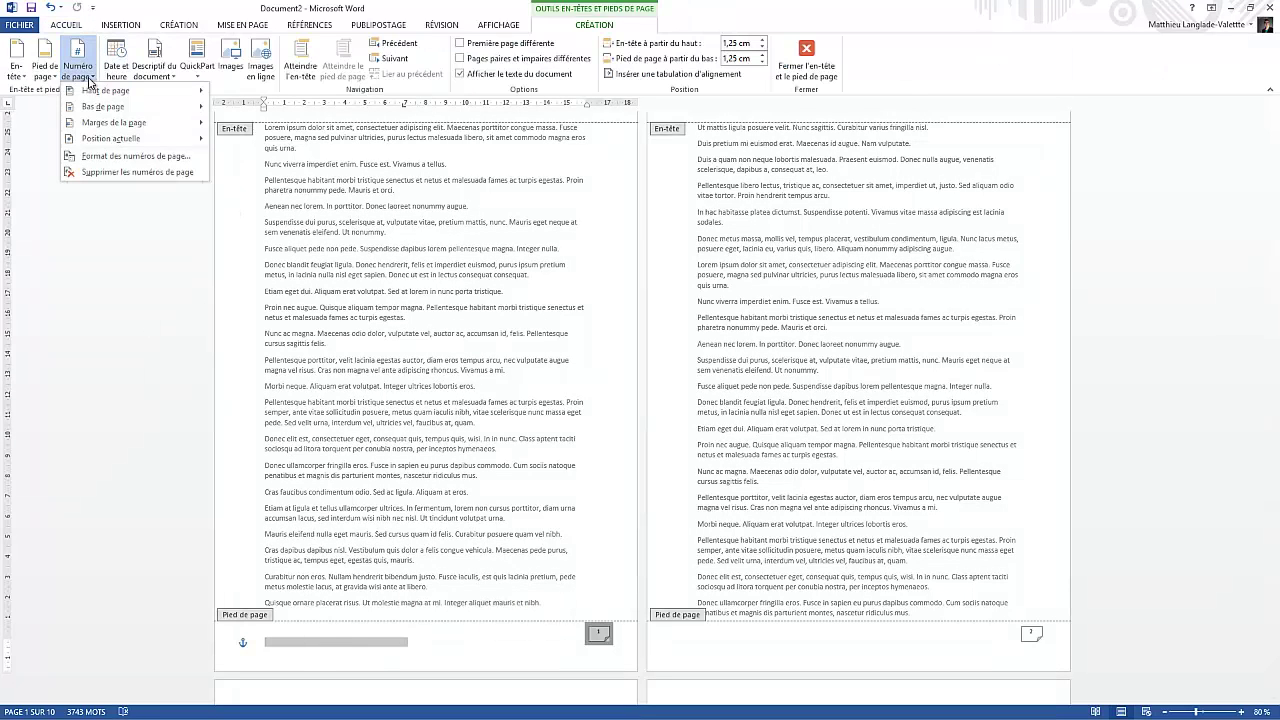
click(153, 72)
click(153, 72)
click(153, 72)
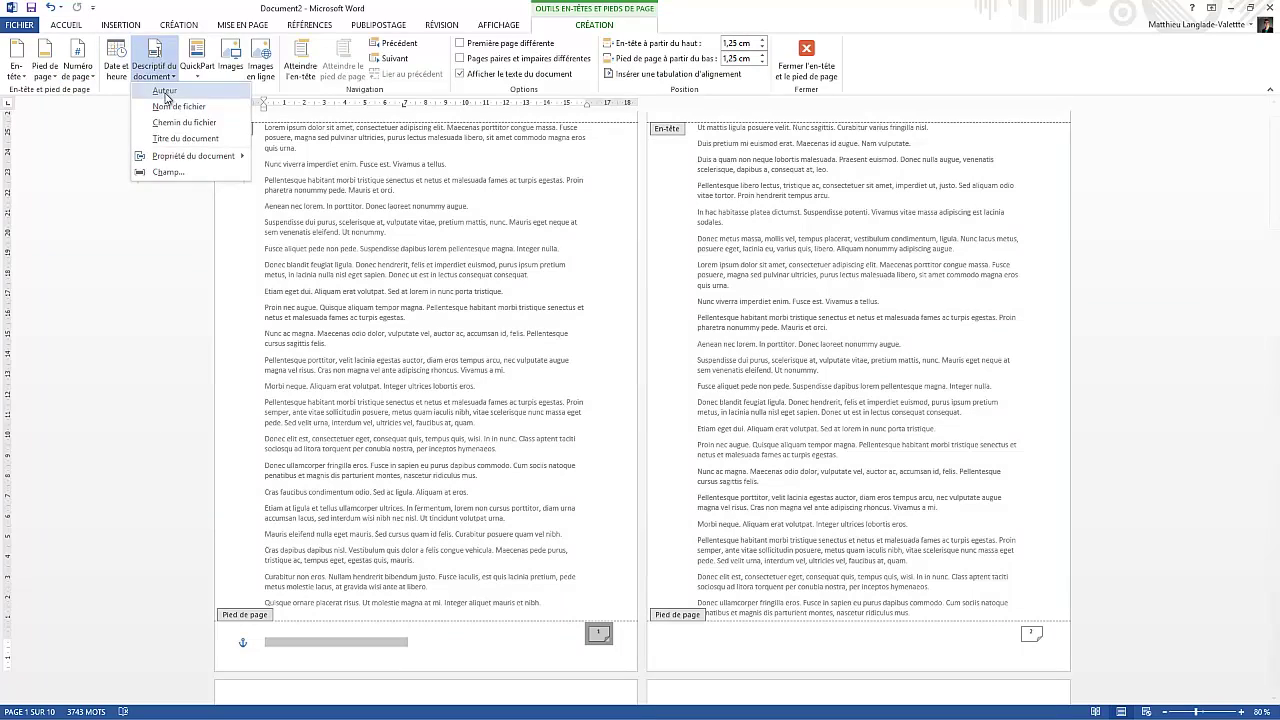
click(100, 91)
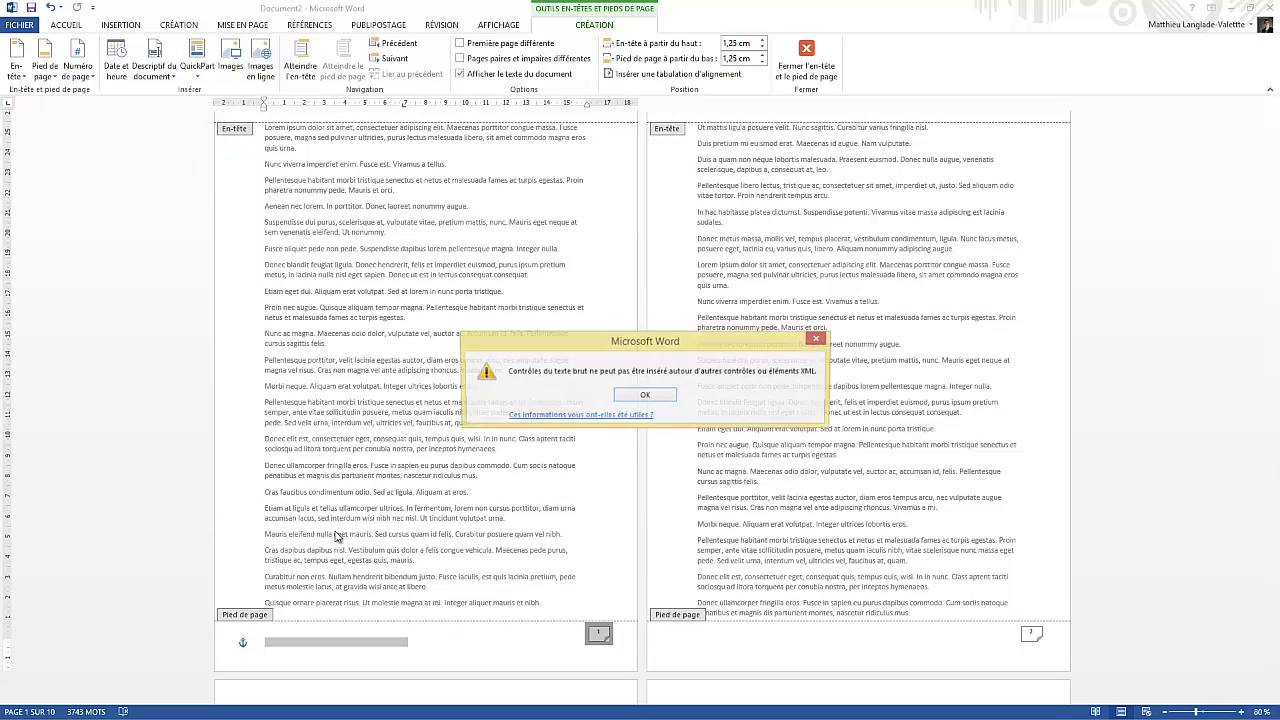
click(642, 397)
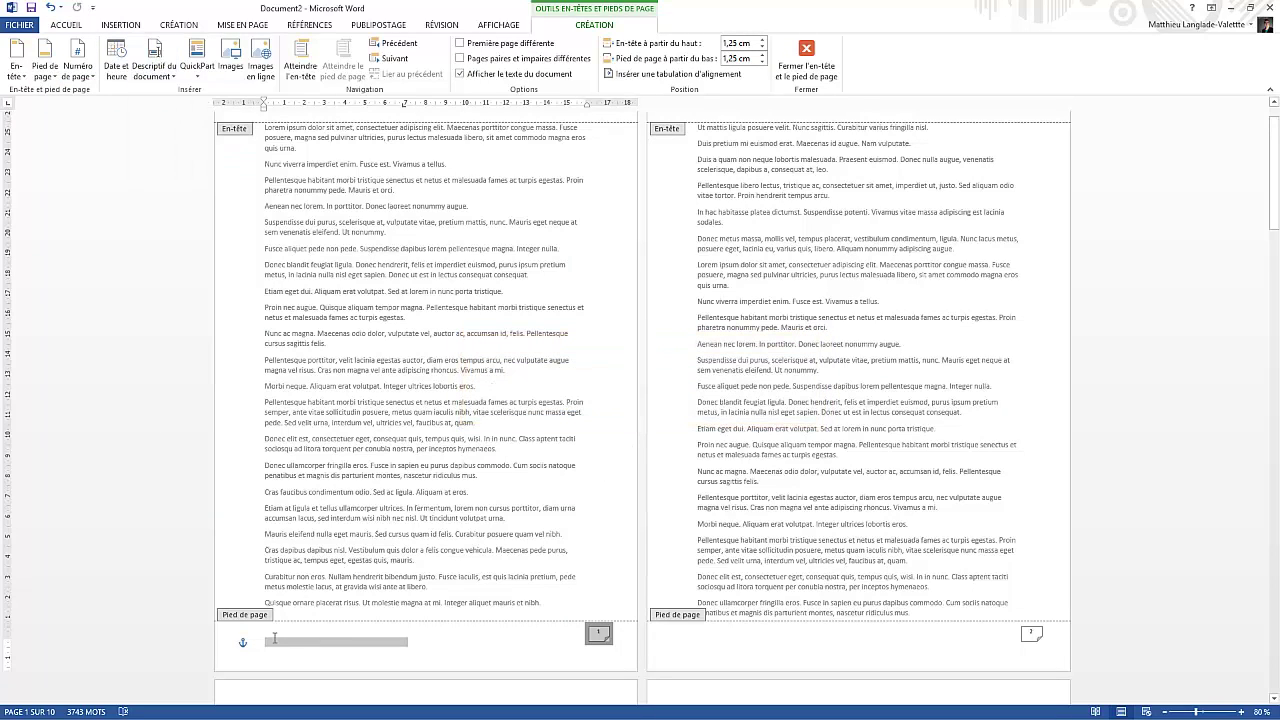
Step: Insert the Auteur document field in the emptied page 1 footer line and delete it again
click(273, 640)
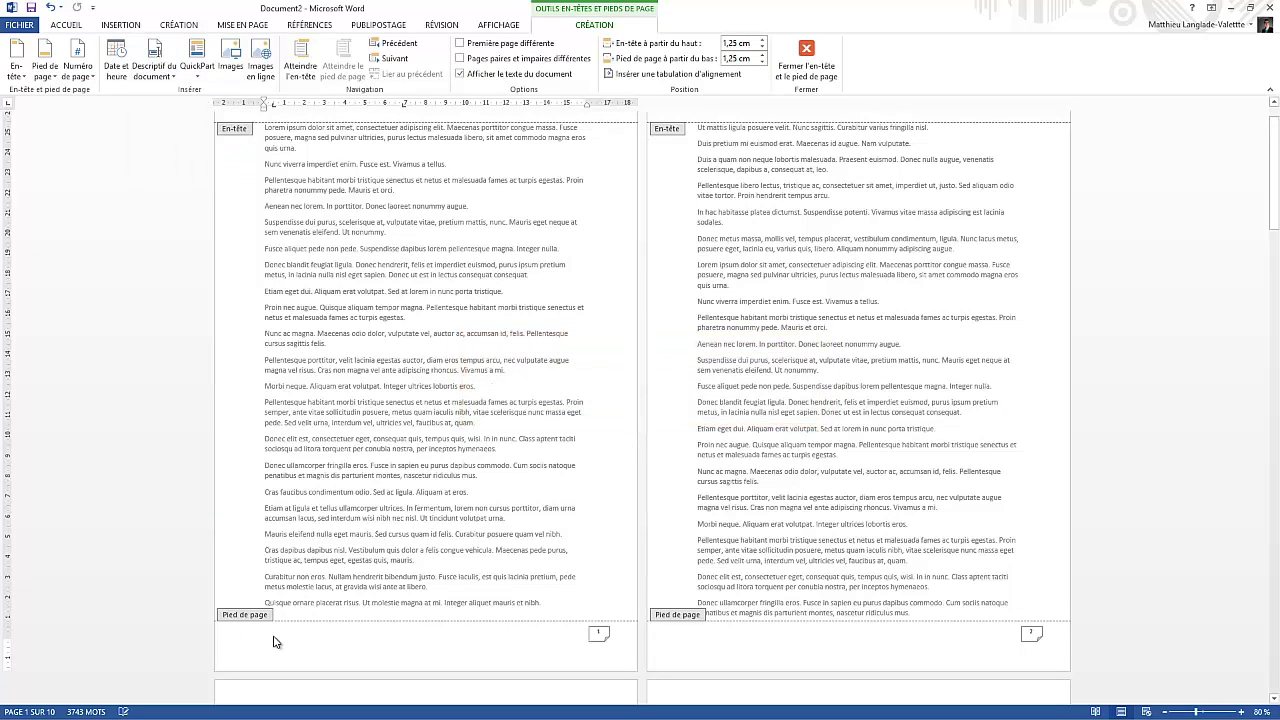
click(162, 76)
click(190, 100)
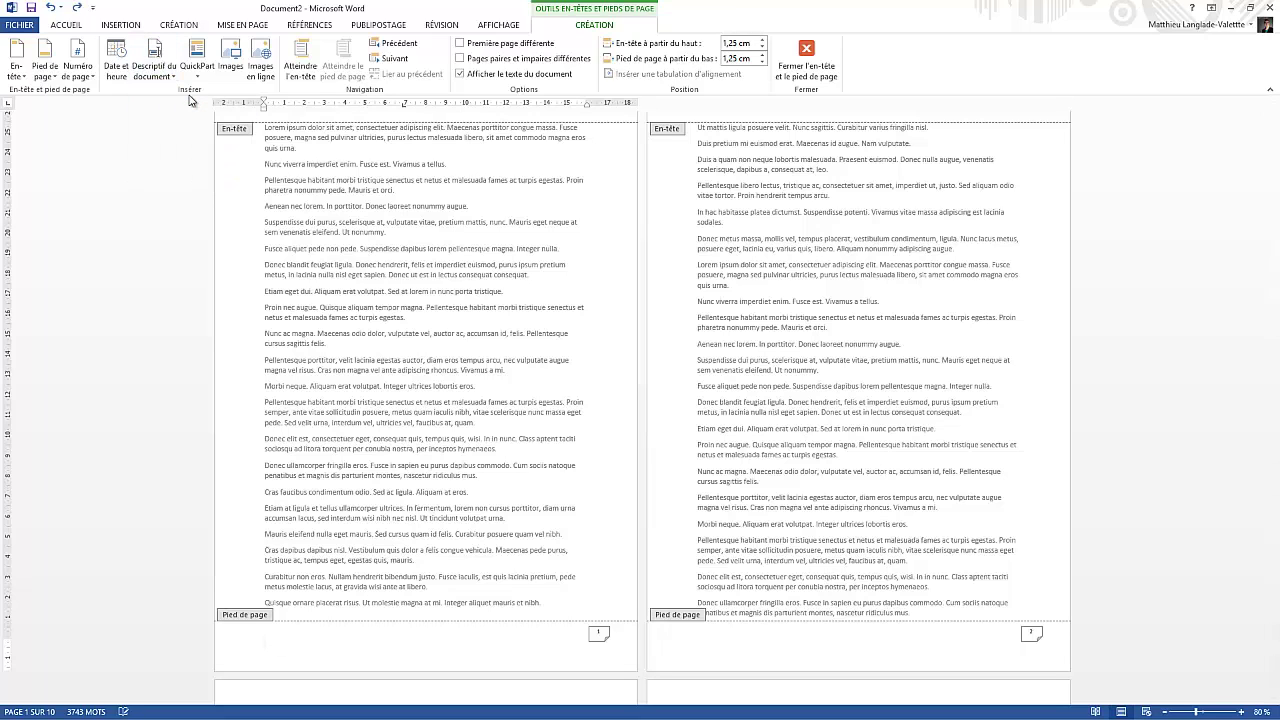
scroll(330, 628, down, 1)
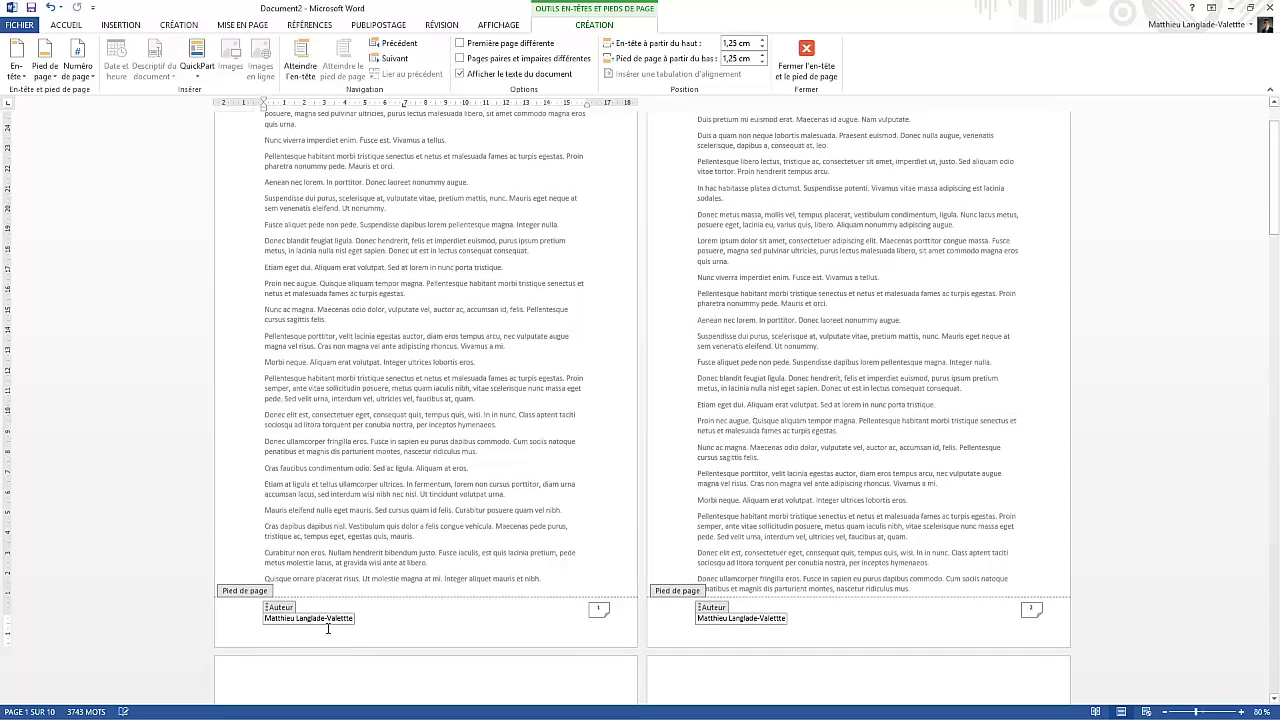
click(280, 608)
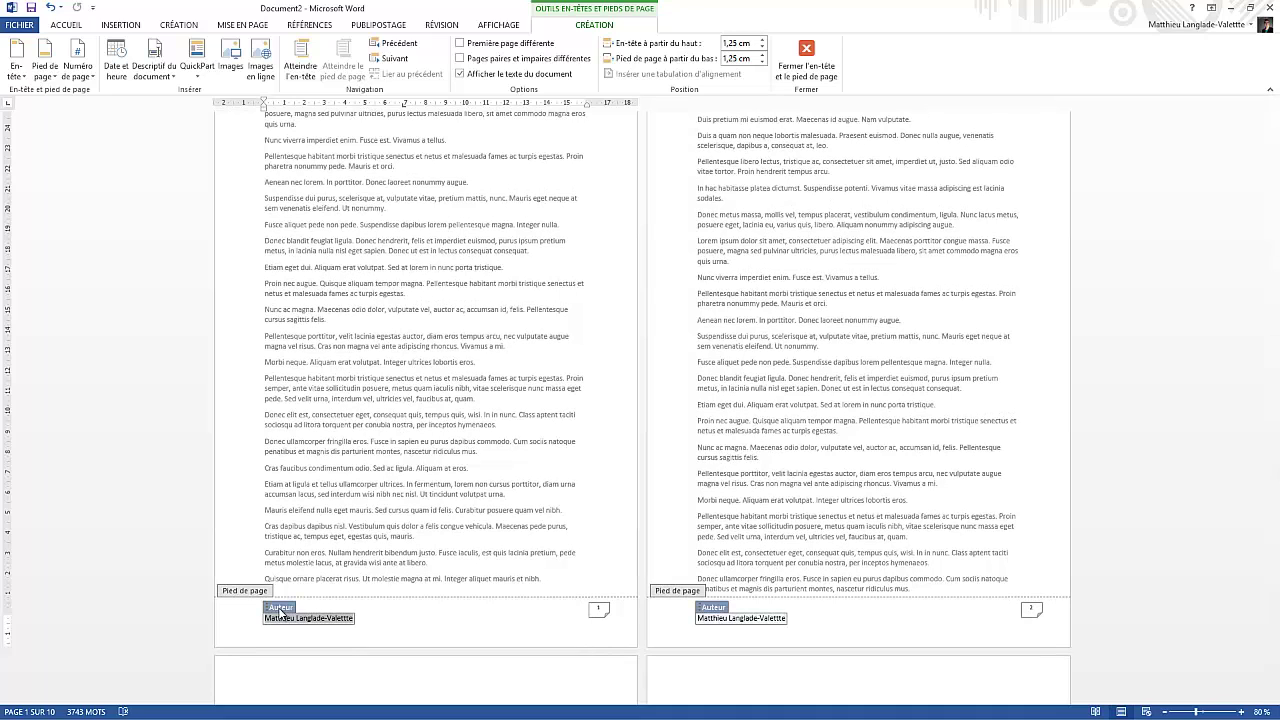
key(Delete)
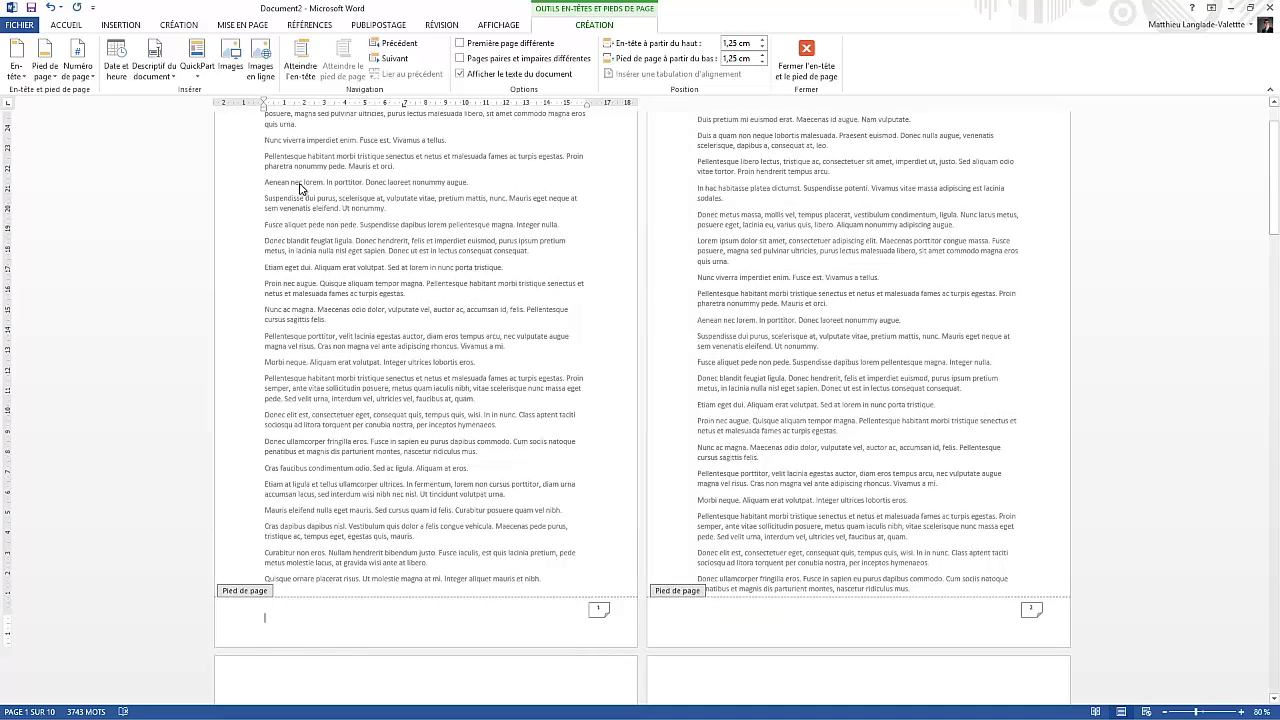
click(114, 78)
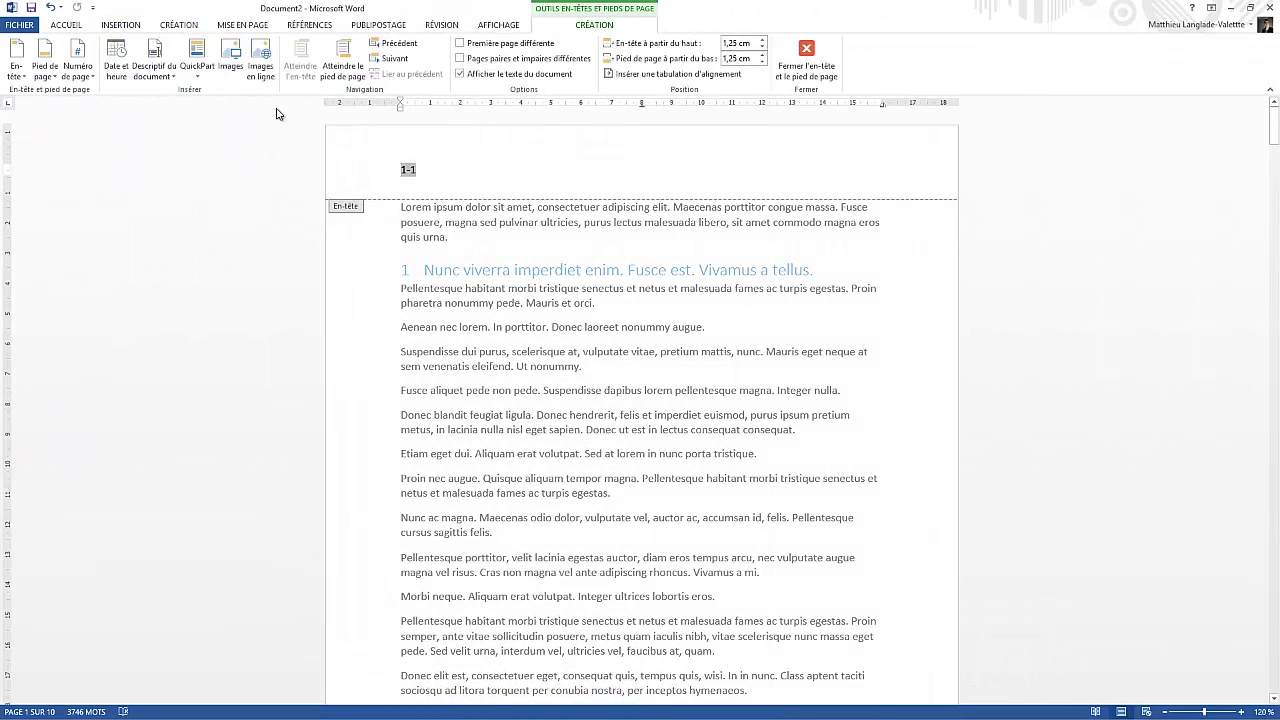
Step: Set the chapter separator of the header page numbers to tiret cadratin and return to the body text
click(125, 25)
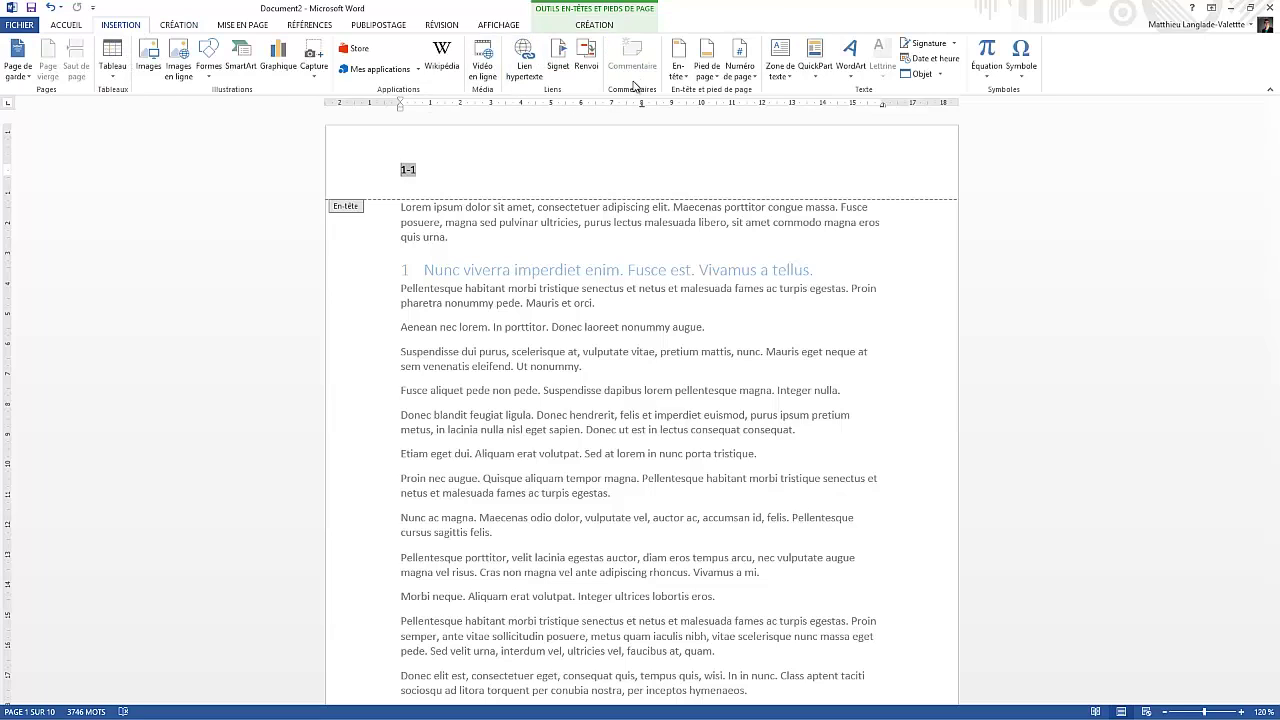
click(740, 62)
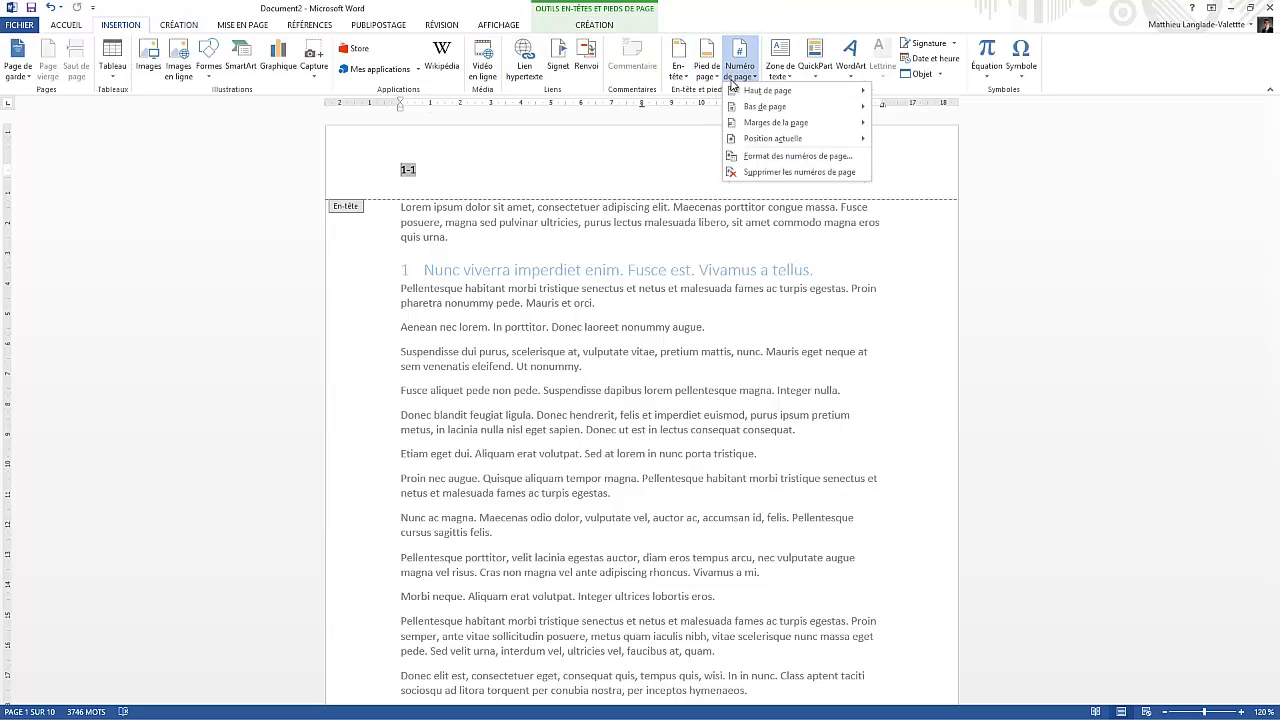
click(818, 160)
drag(515, 177, 812, 172)
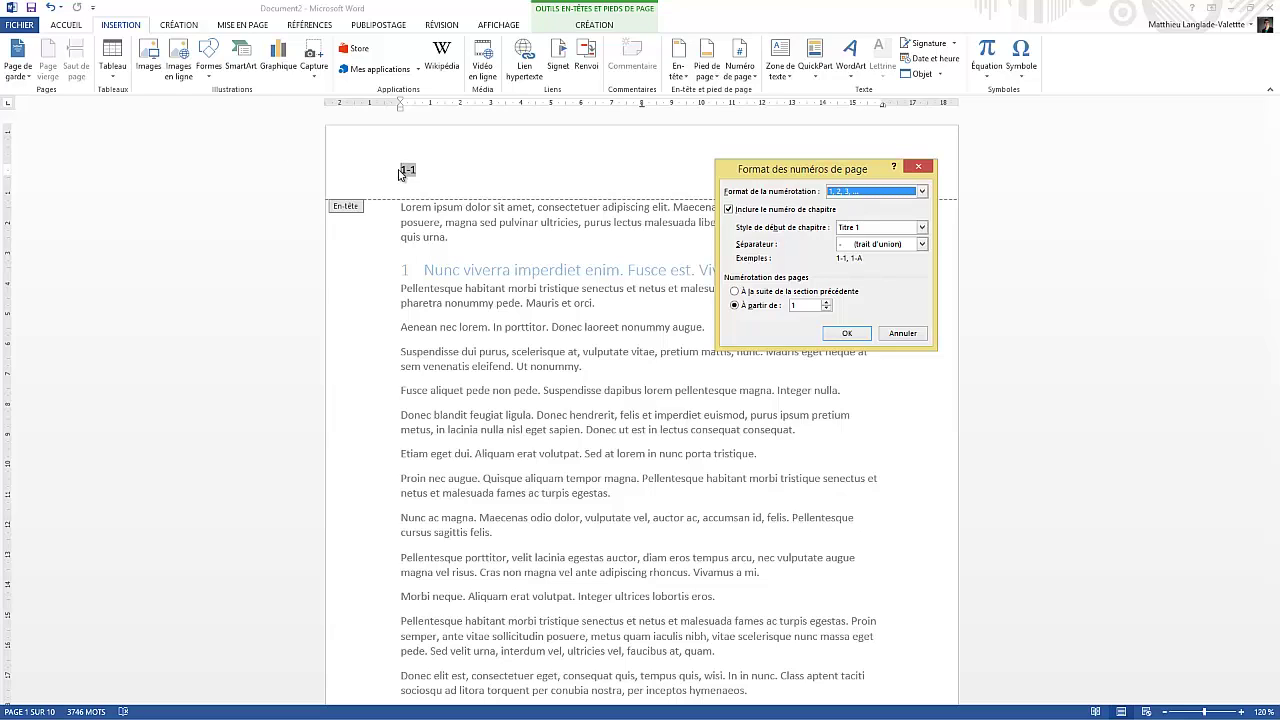
click(846, 248)
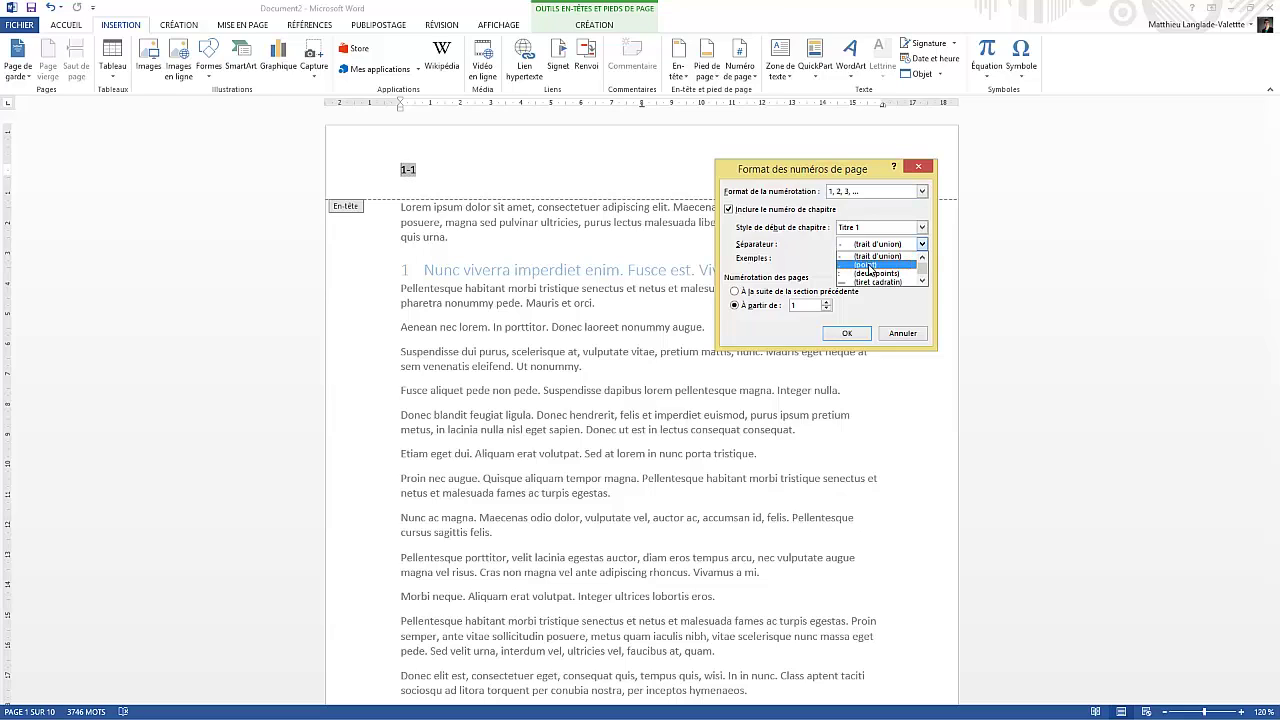
click(872, 283)
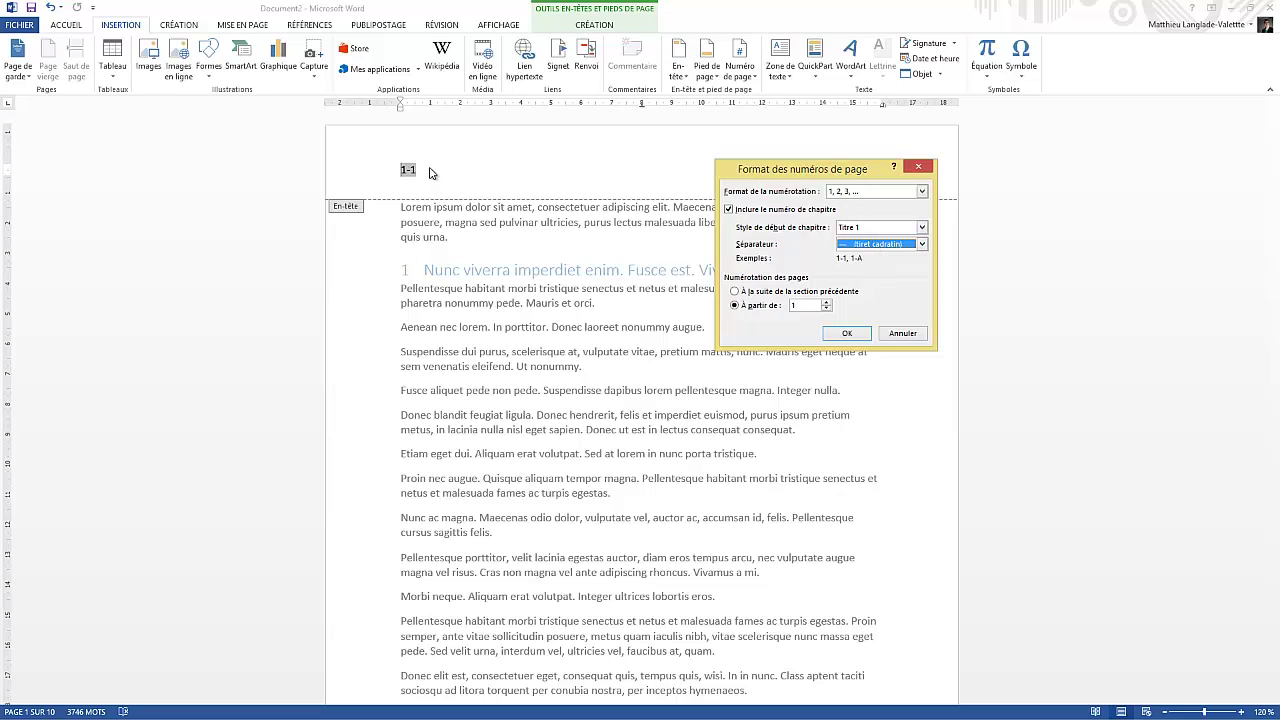
click(847, 333)
double_click(525, 254)
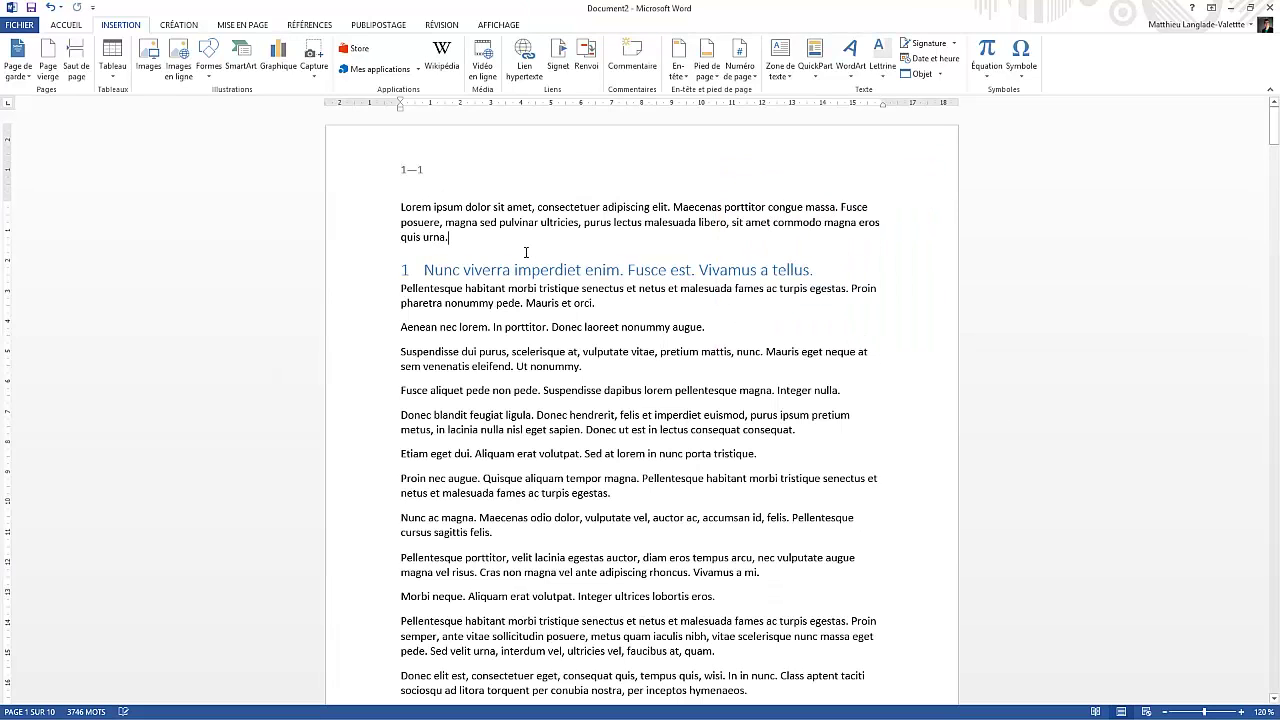
Step: Check the style of the first chapter heading and compare the chapter headings with the header page numbers through page 5
click(360, 276)
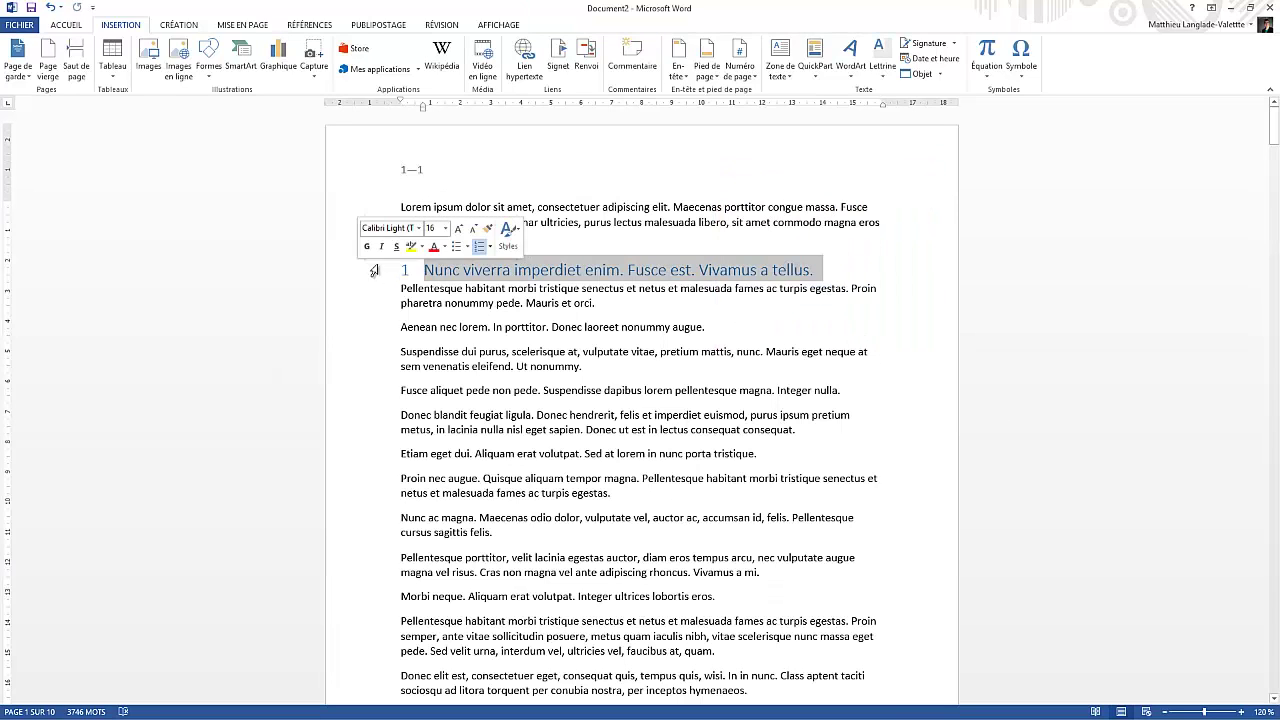
click(72, 27)
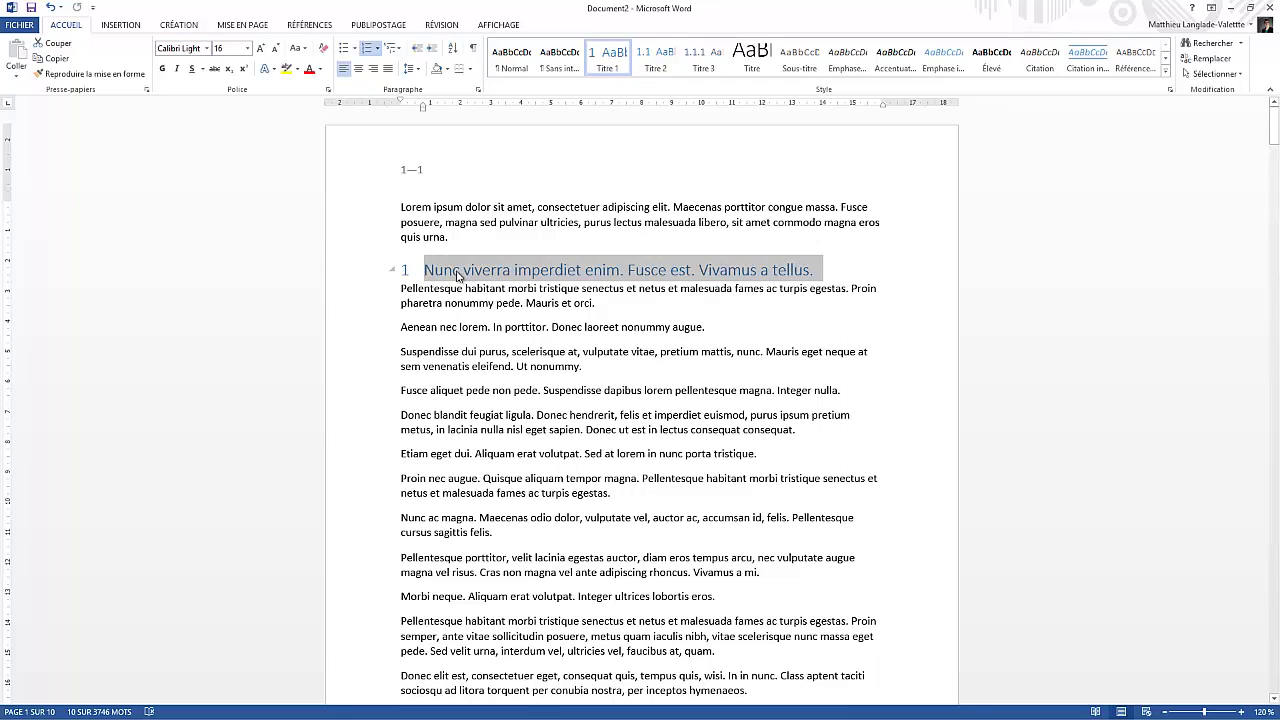
scroll(450, 240, down, 10)
scroll(458, 237, down, 20)
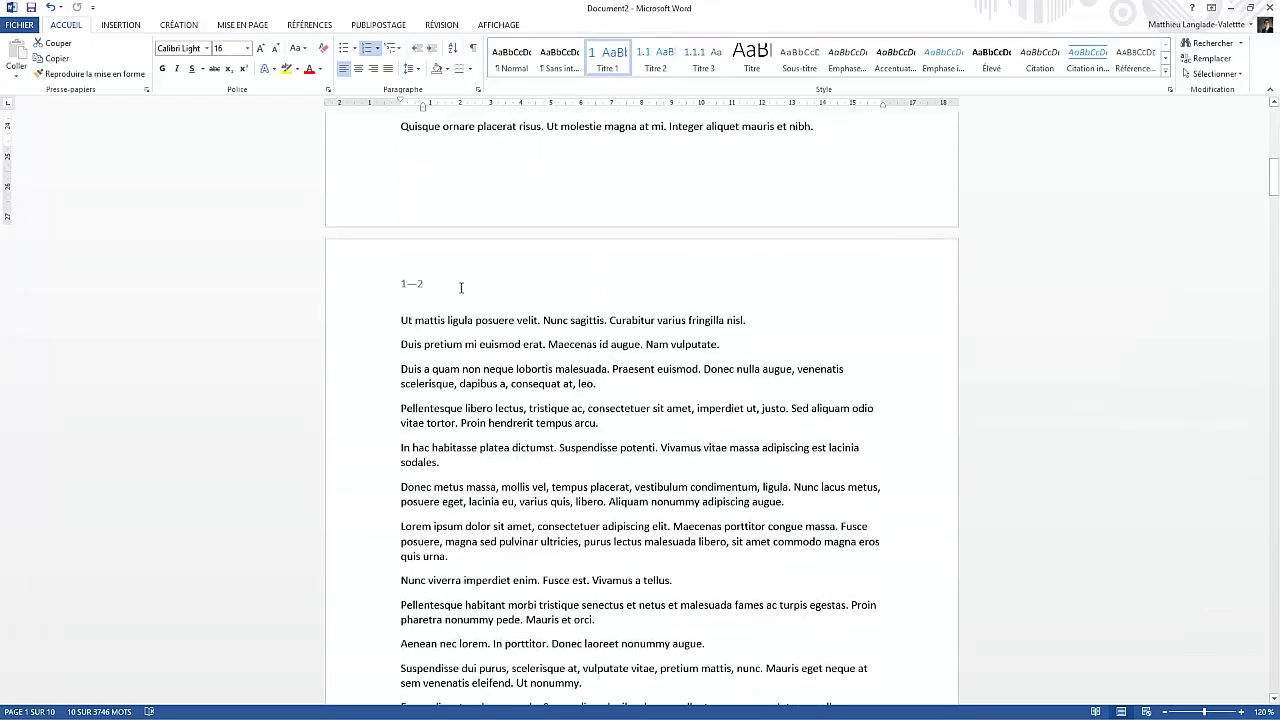
scroll(459, 292, down, 3)
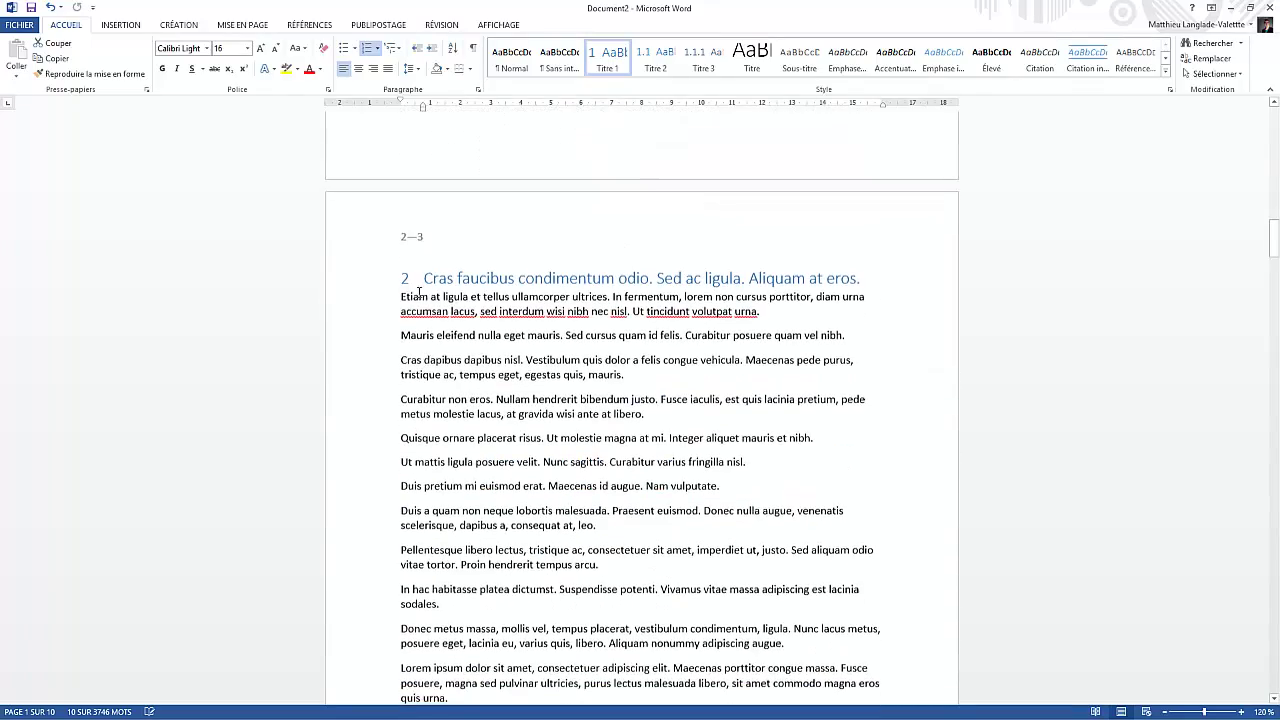
click(401, 278)
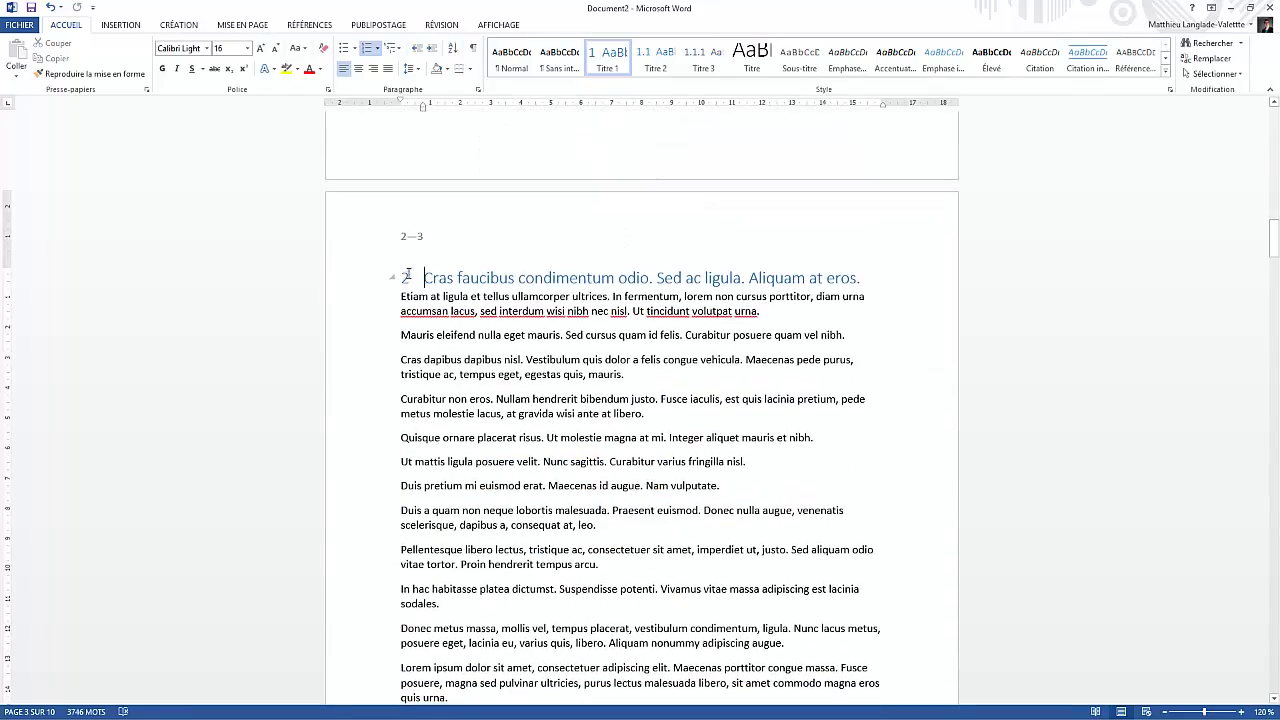
scroll(407, 287, down, 20)
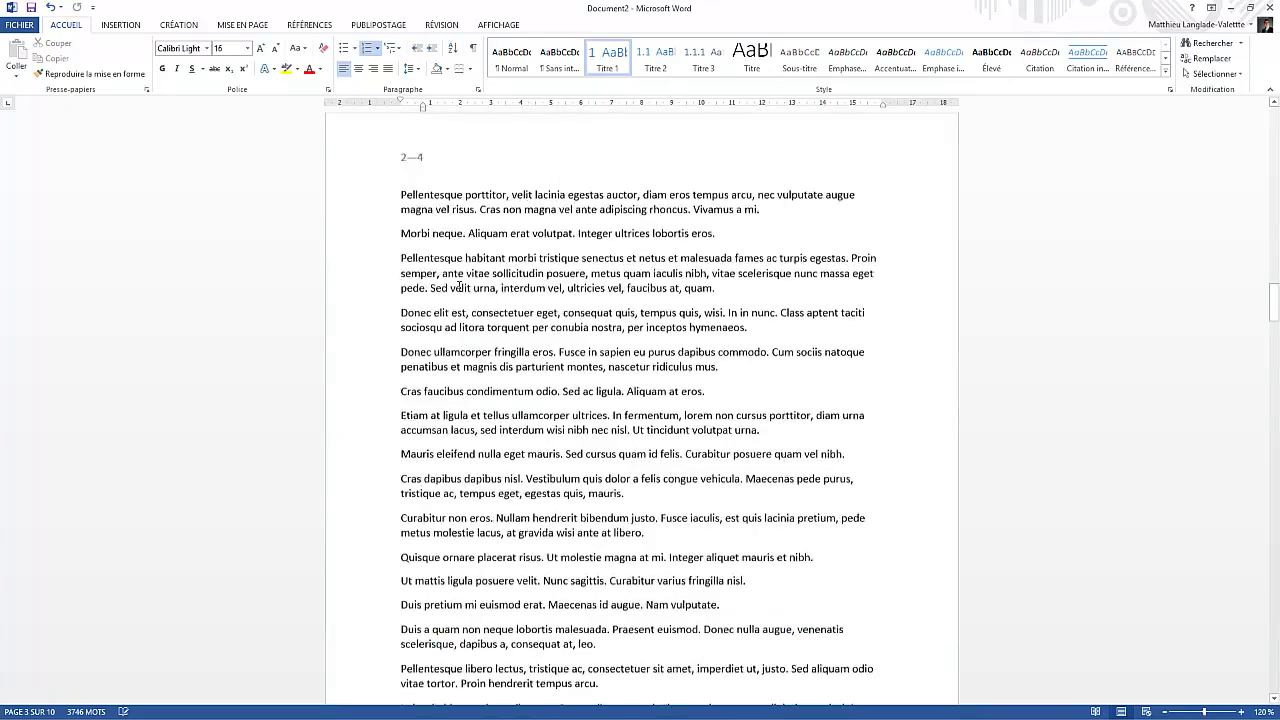
scroll(467, 329, down, 6)
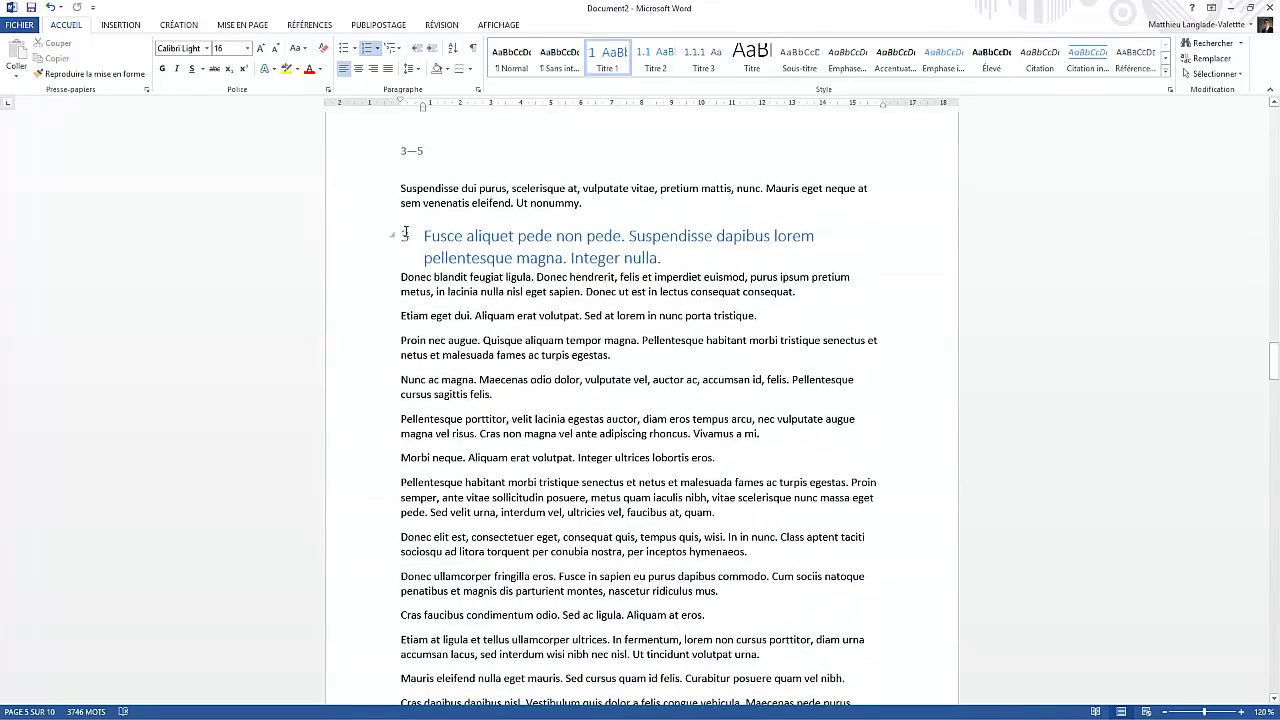
Step: Reopen the page 1 header and open the format settings of its chapter-based page number
drag(1273, 374, 1273, 365)
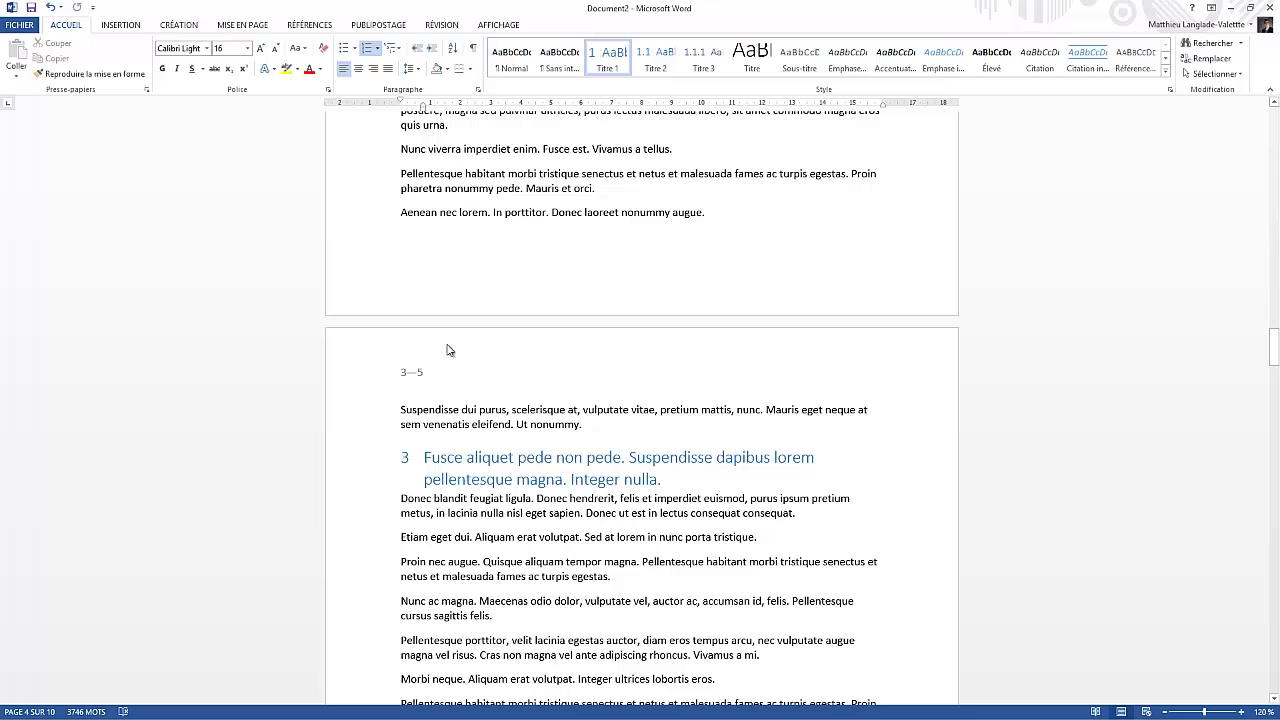
scroll(425, 390, up, 10)
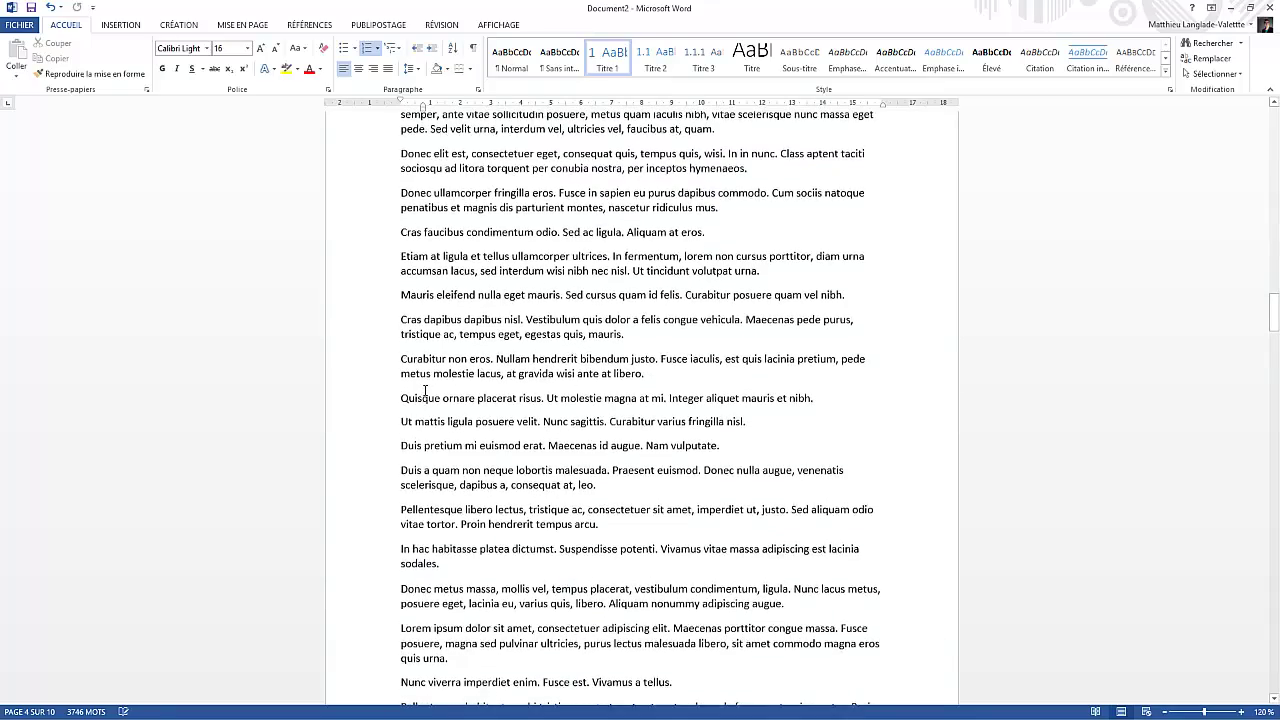
scroll(425, 390, up, 20)
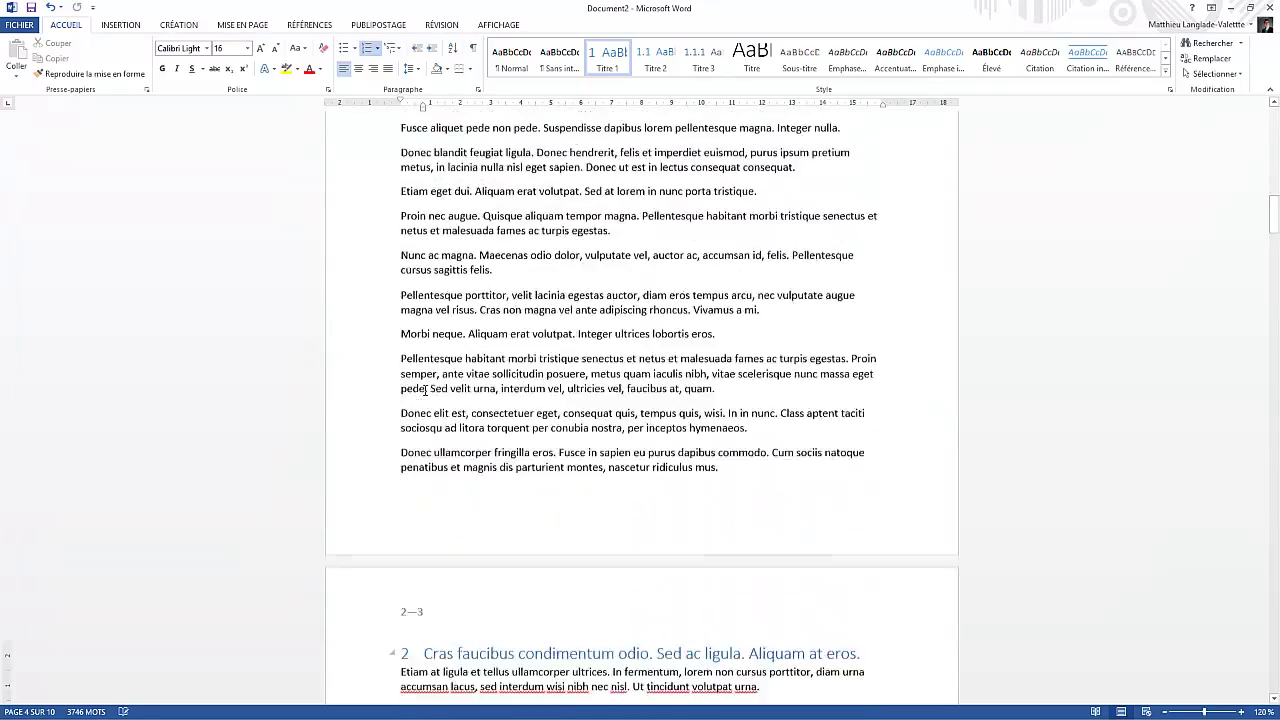
scroll(425, 390, up, 20)
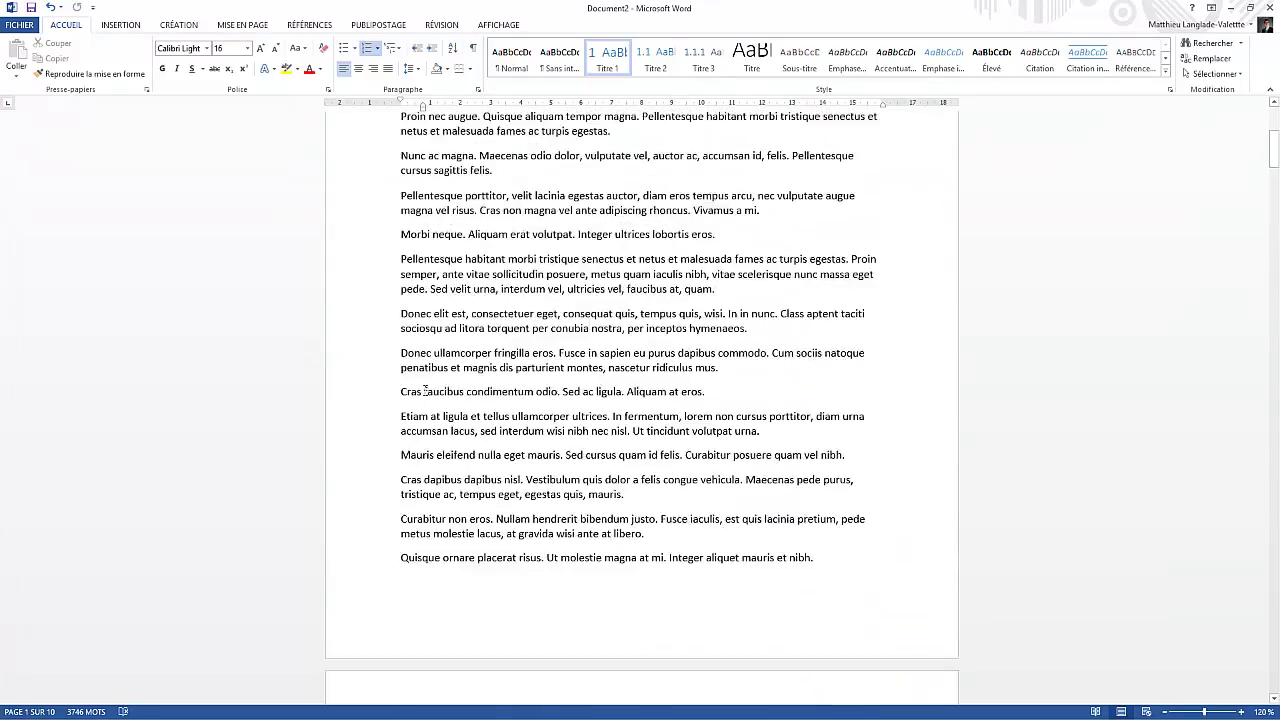
scroll(425, 390, up, 6)
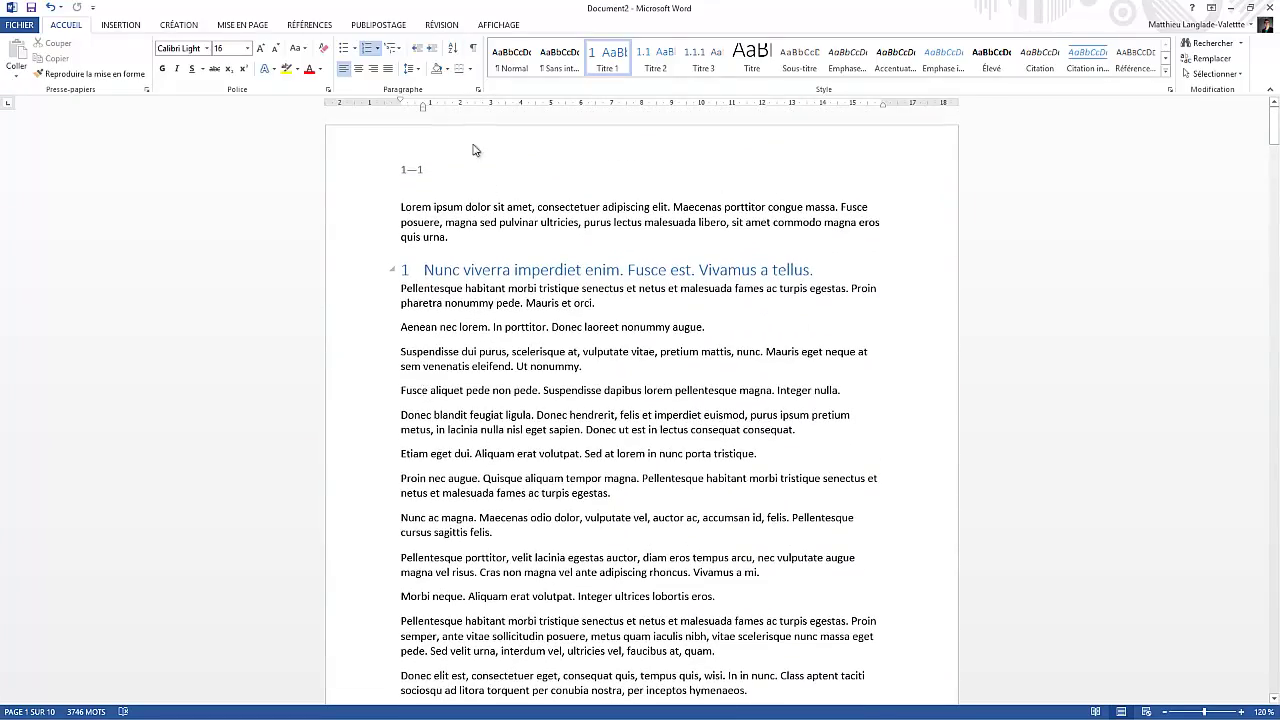
double_click(414, 171)
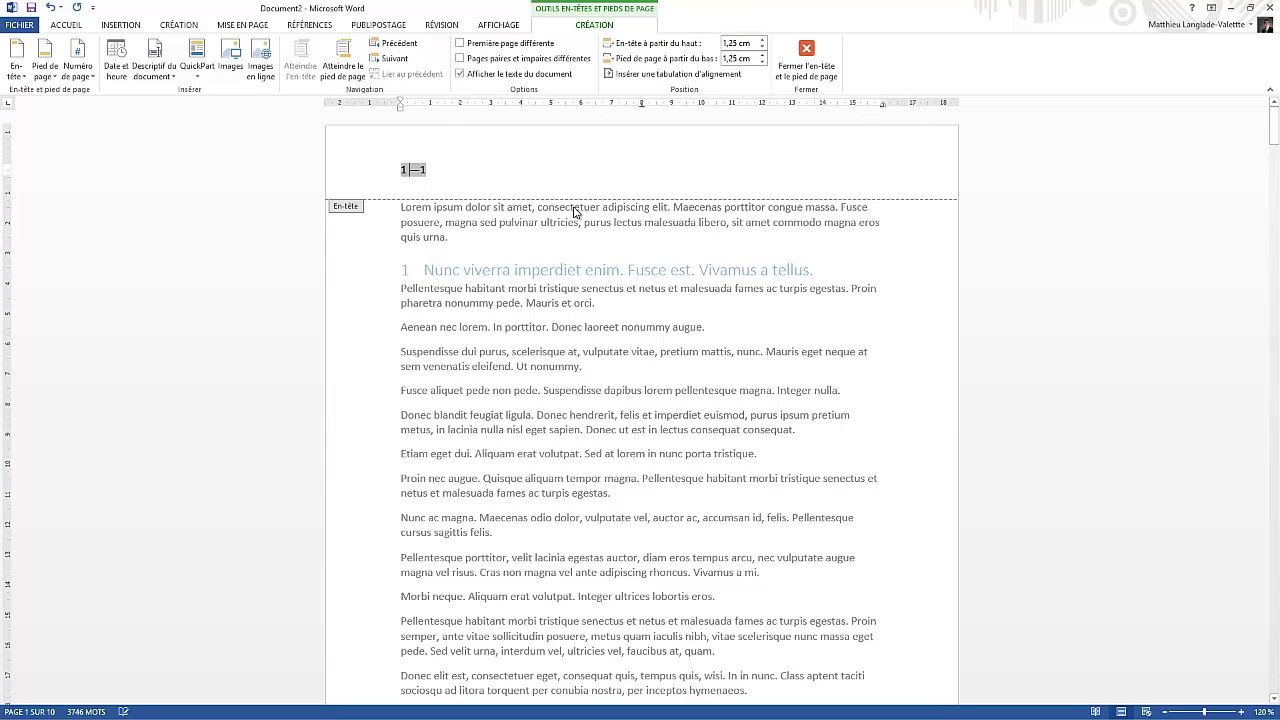
click(410, 168)
scroll(418, 505, down, 3)
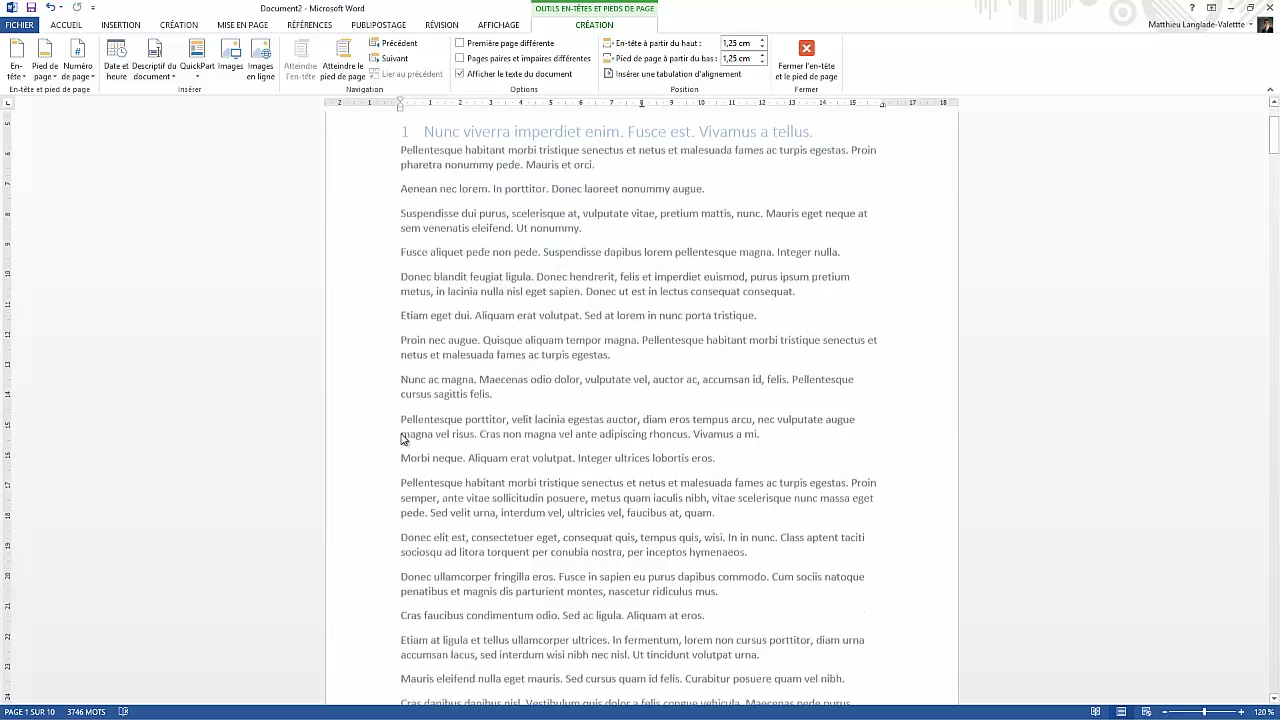
scroll(403, 410, up, 3)
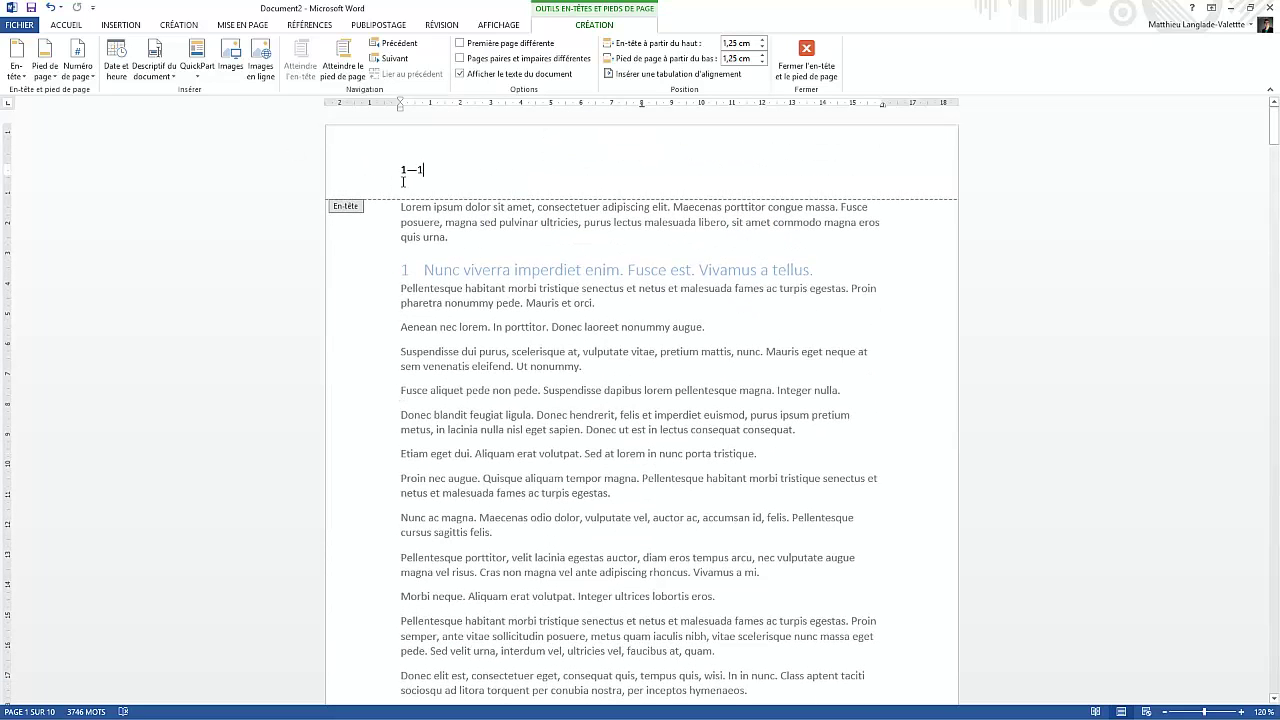
click(78, 76)
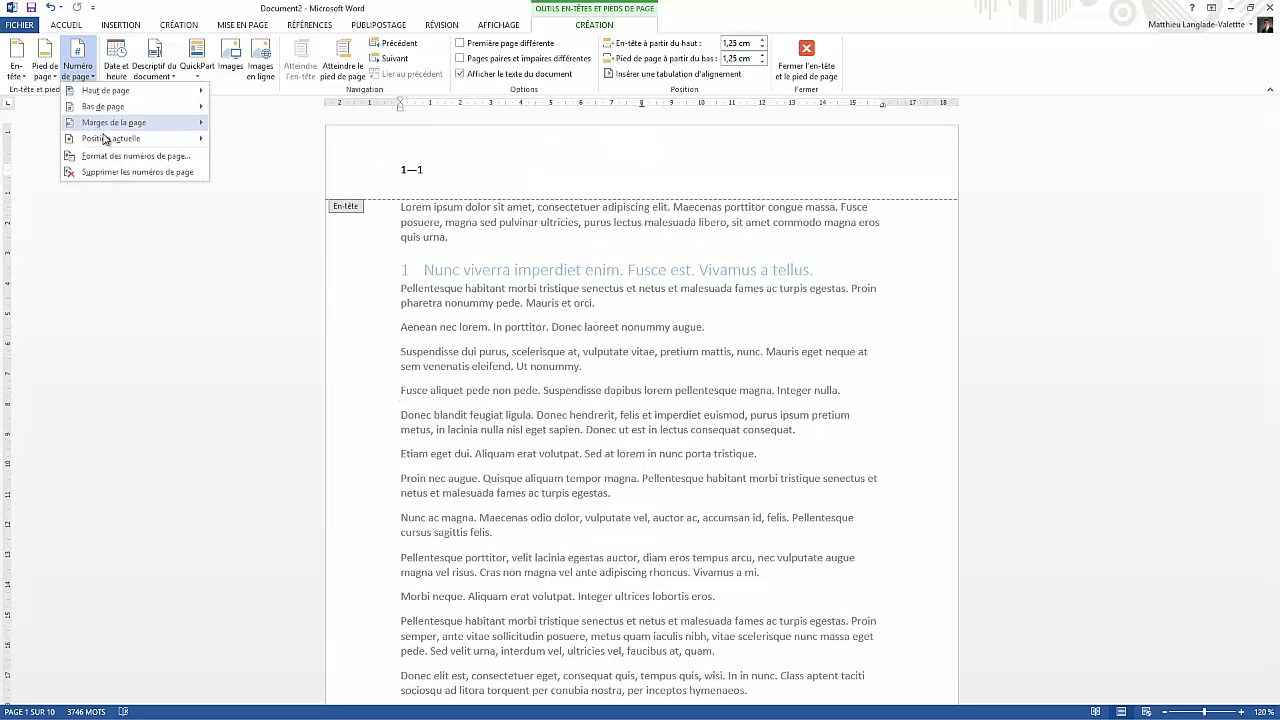
click(112, 157)
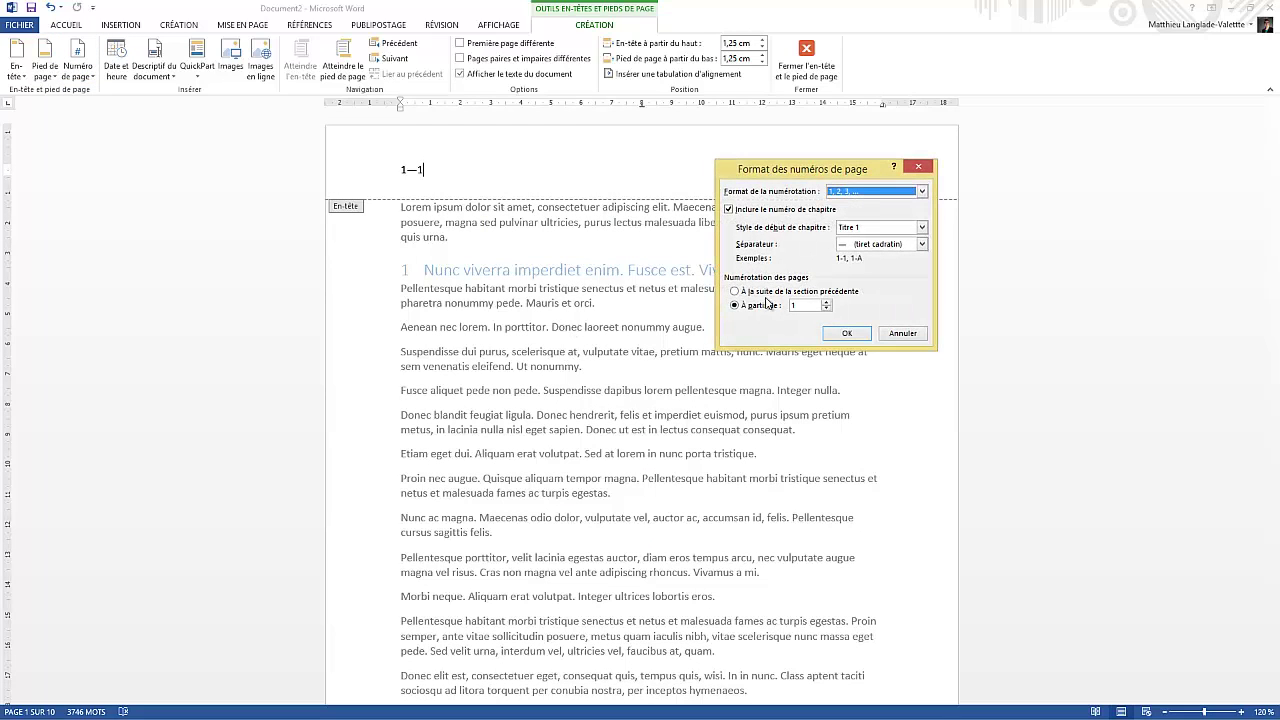